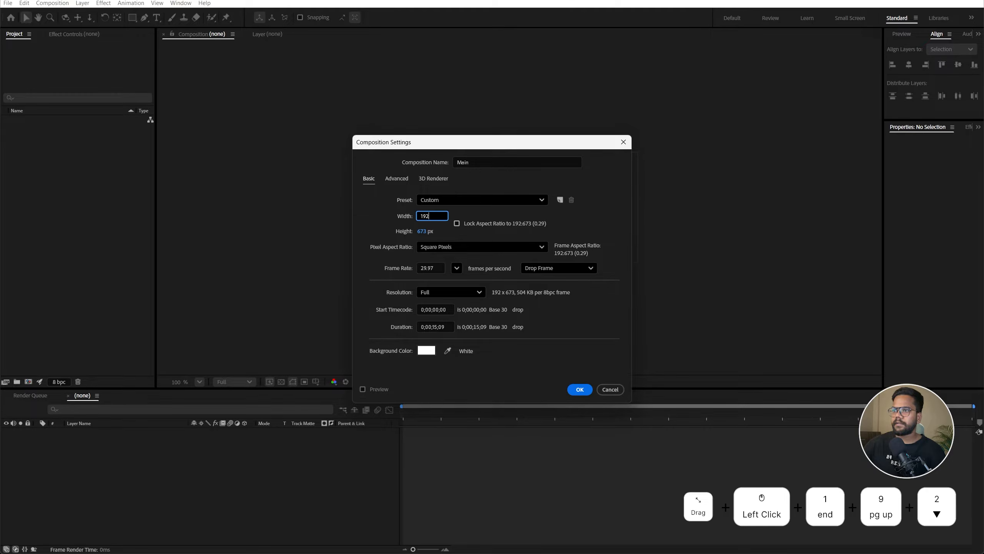
# Set the new composition's height to 1080 px and create it.
pyautogui.click(421, 230)
pyautogui.write('1080')
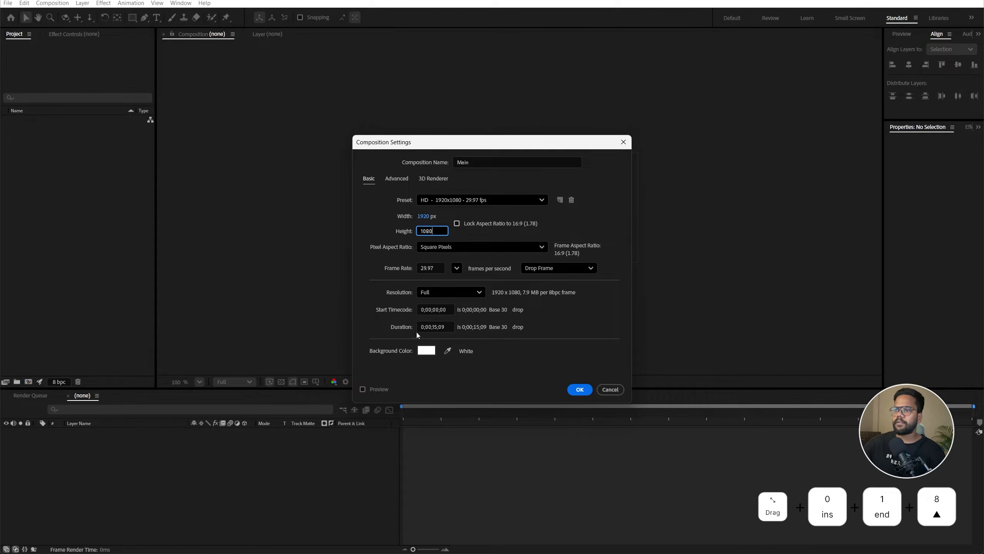
pyautogui.moveTo(417, 333); pyautogui.dragTo(452, 328)
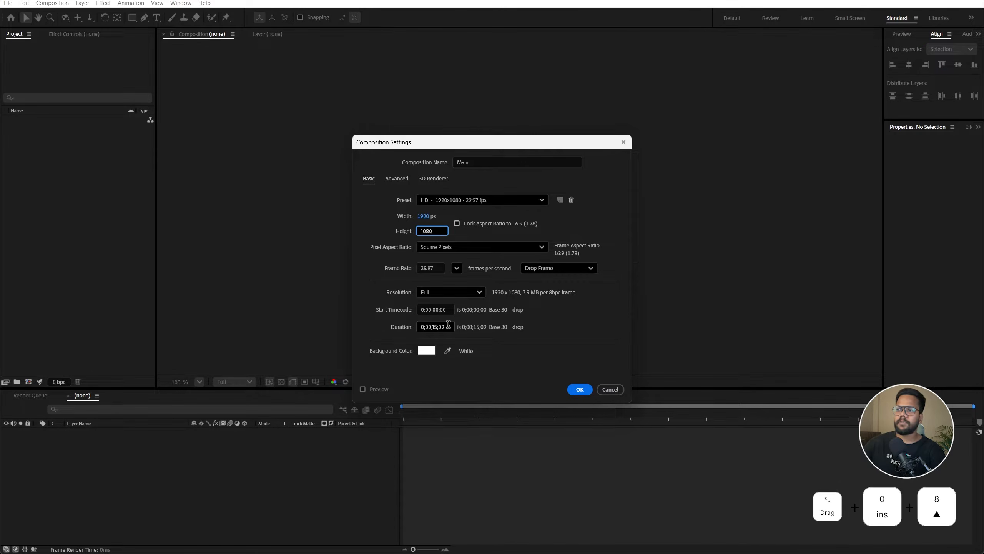
pyautogui.click(580, 390)
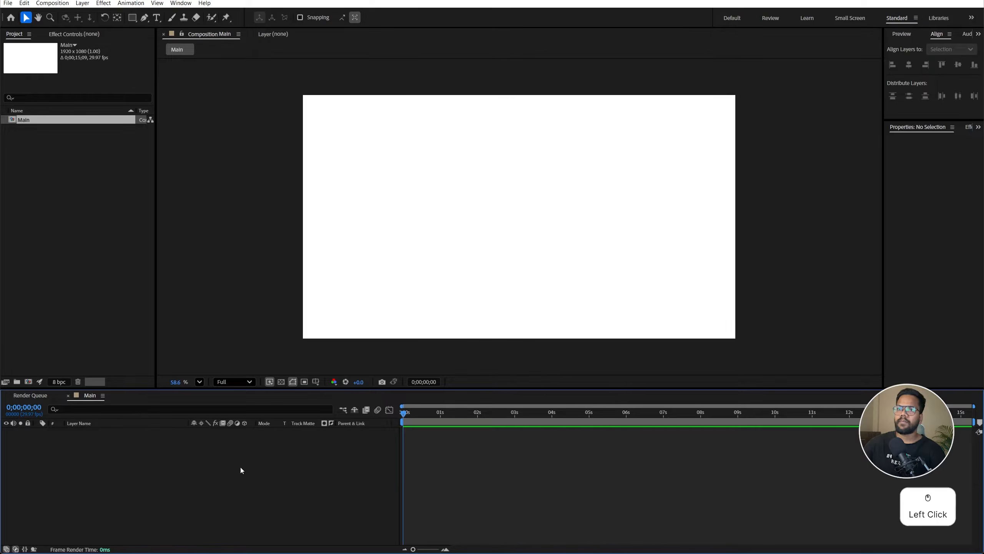
# Create a second composition named "Card" with a width of 521 px and a height of 673 px.
pyautogui.click(117, 297)
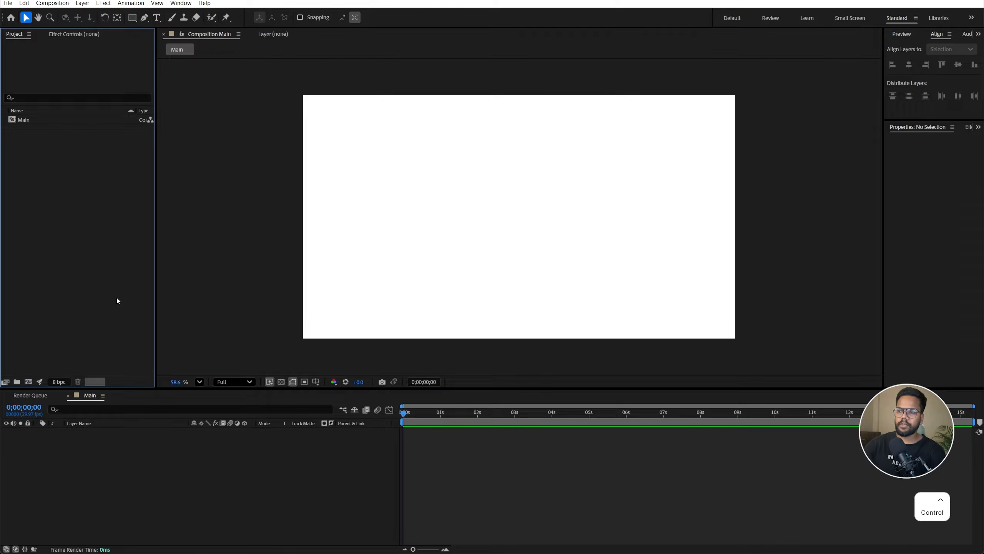
pyautogui.hotkey('ctrl', 'n')
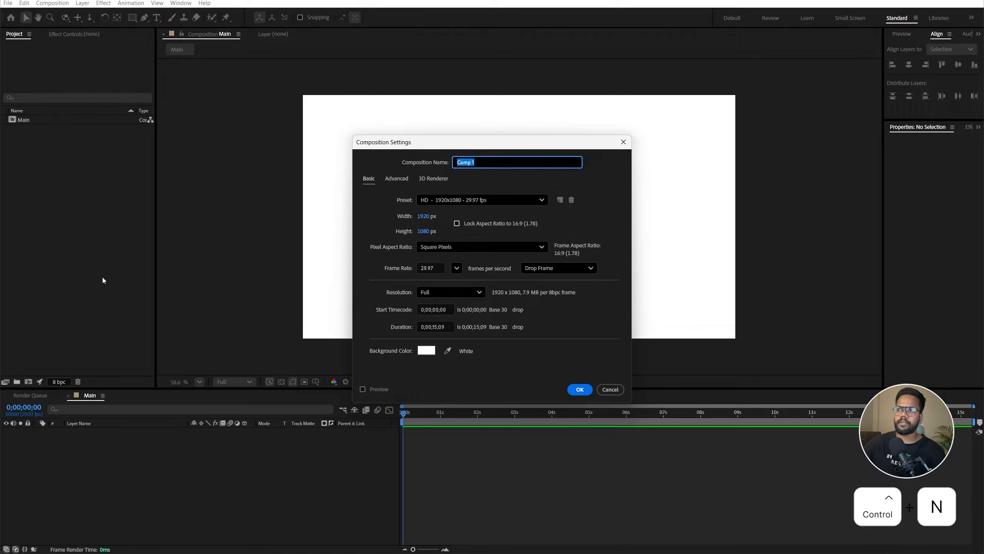
pyautogui.press('capslock')
pyautogui.write('Card')
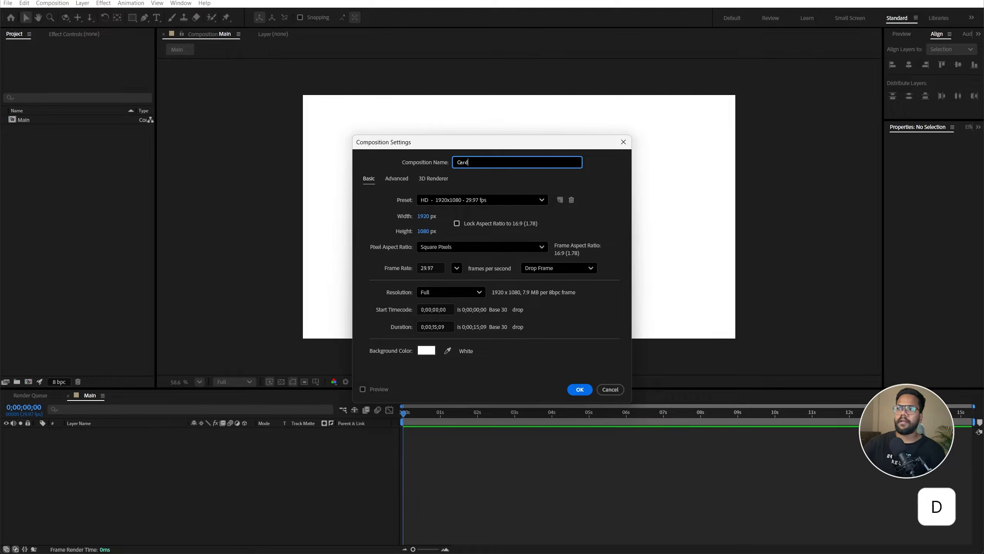
pyautogui.click(418, 218)
pyautogui.write('521')
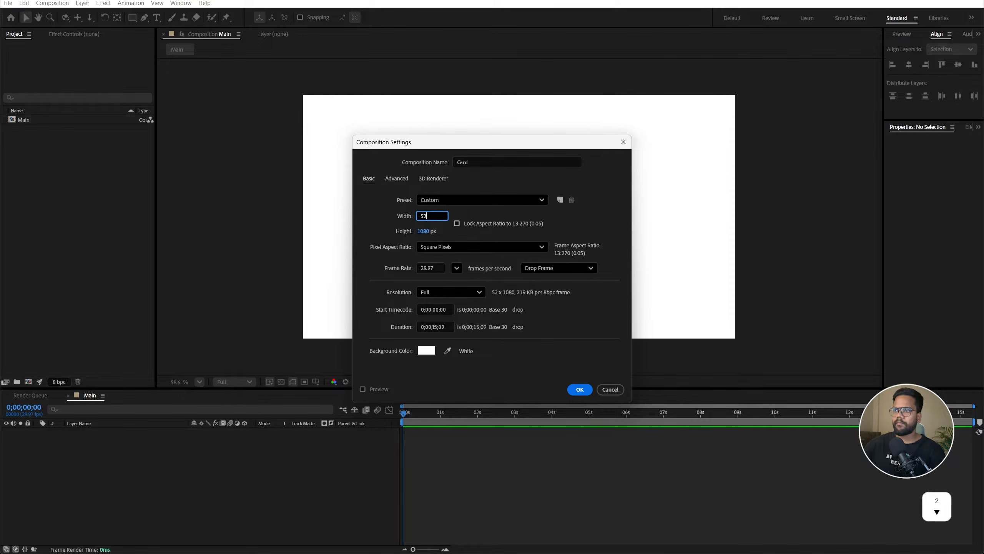
pyautogui.click(427, 231)
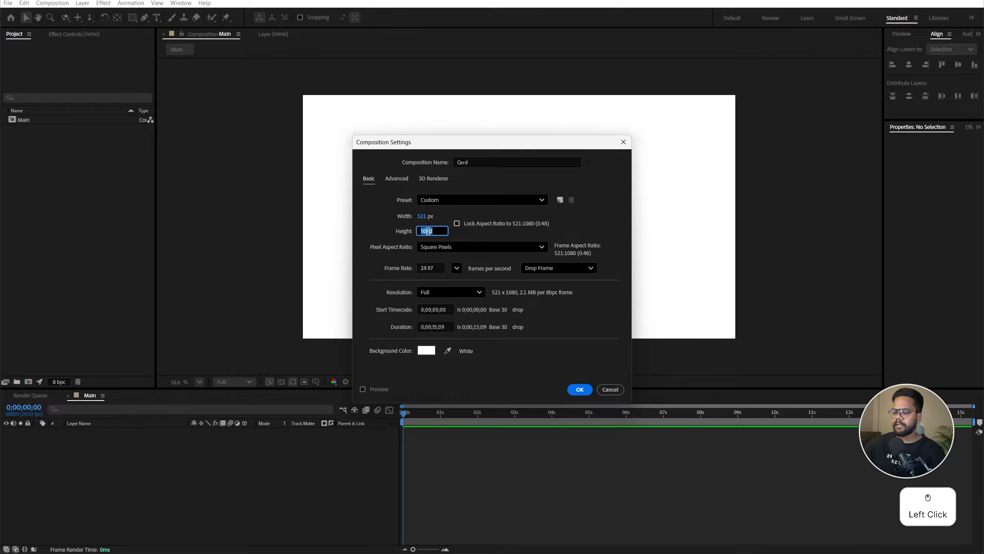
pyautogui.write('673')
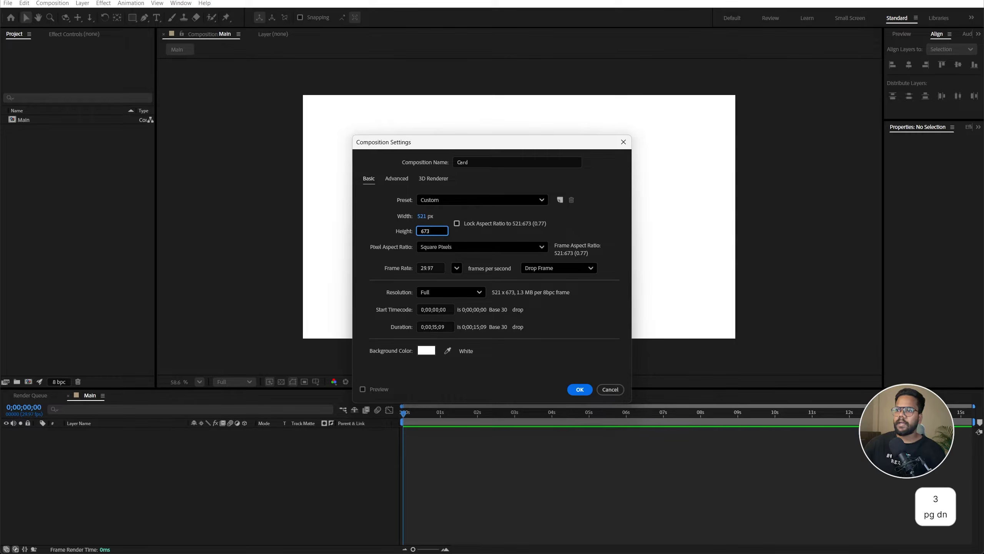
pyautogui.click(439, 342)
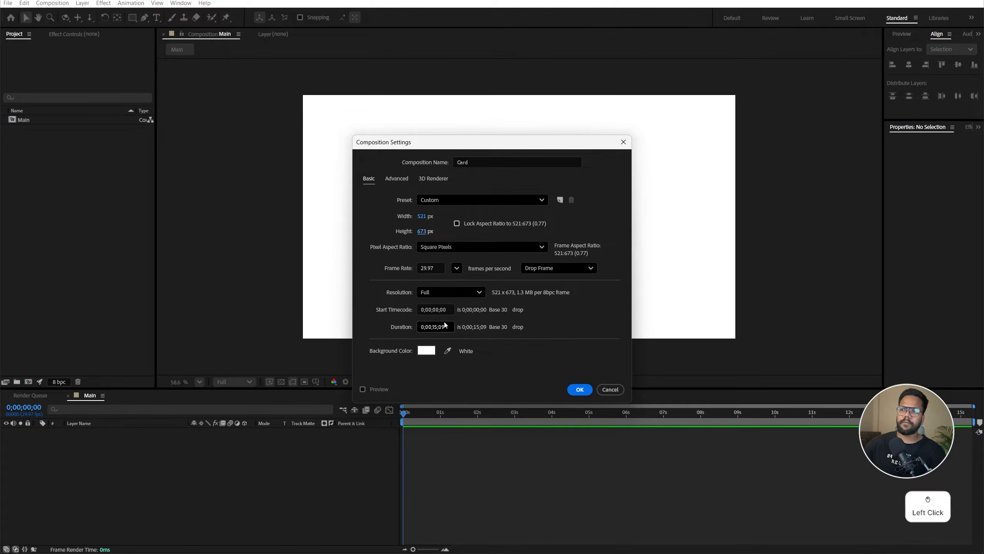
pyautogui.click(580, 389)
# Import the five images IMG 1 to IMG 5 from the "images" folder into the project.
pyautogui.hotkey('alt', 'Tab')
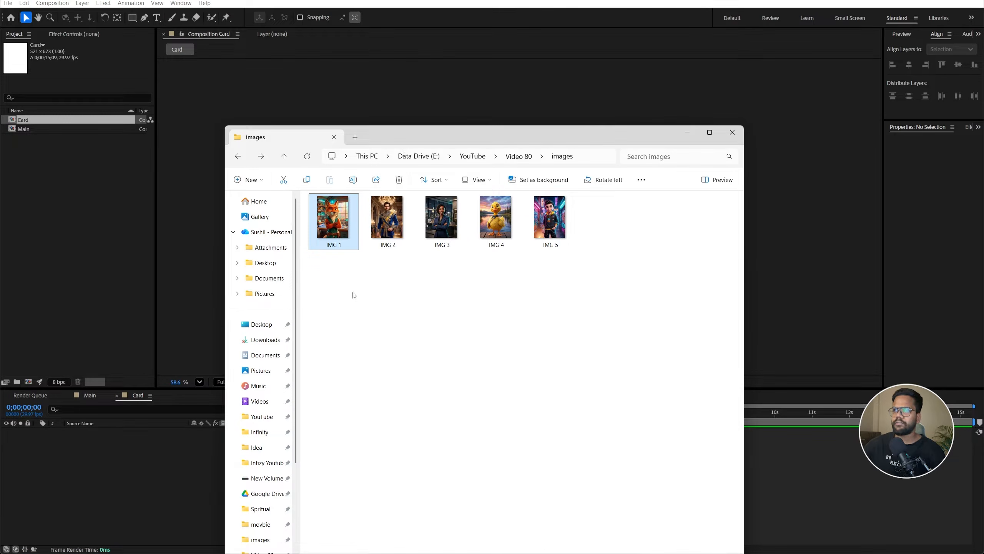
pyautogui.moveTo(445, 134); pyautogui.dragTo(611, 182)
pyautogui.moveTo(503, 317); pyautogui.dragTo(783, 248)
pyautogui.moveTo(717, 265); pyautogui.dragTo(116, 233)
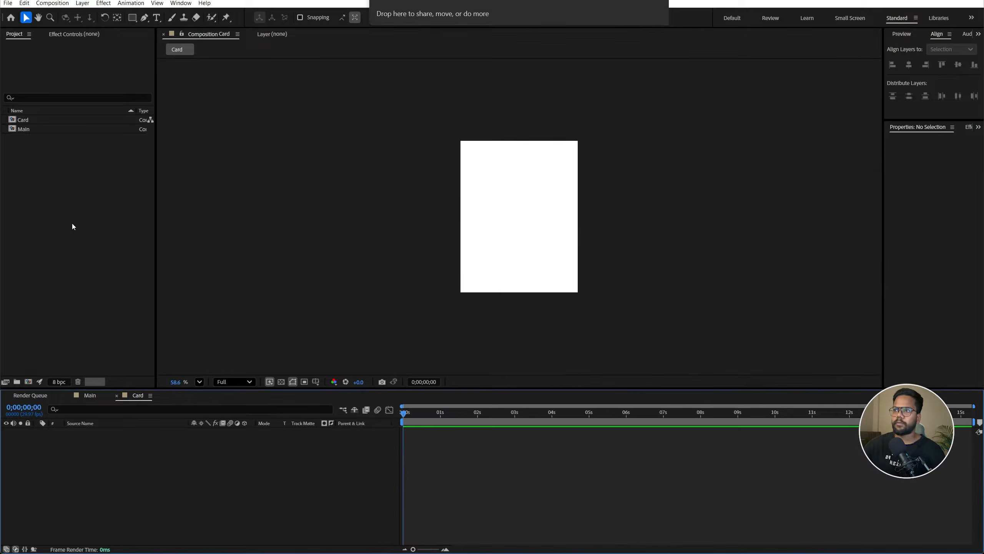
# Place IMG 1.png in the Card composition and fit it to the composition width.
pyautogui.click(30, 129)
pyautogui.moveTo(30, 129); pyautogui.dragTo(542, 168)
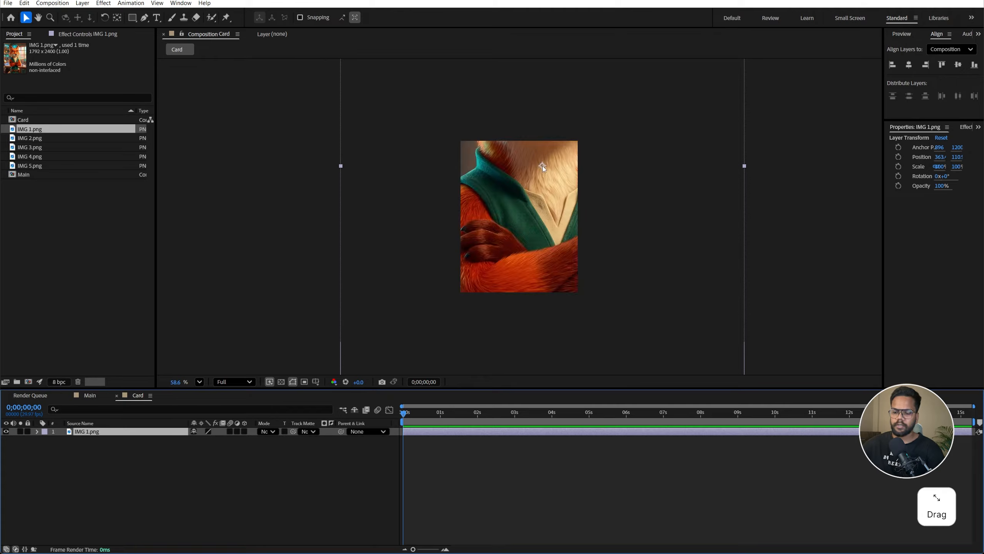
pyautogui.rightClick(168, 435)
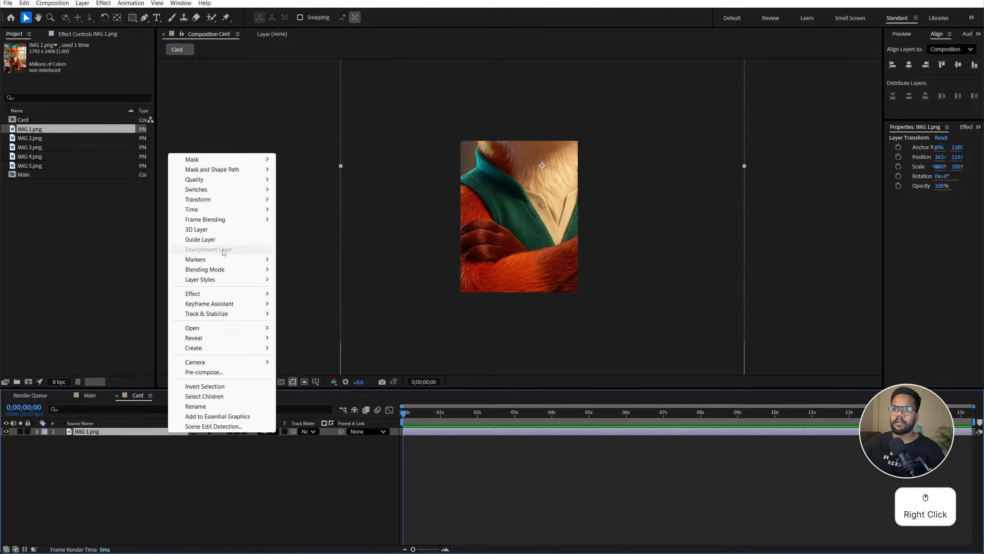
pyautogui.click(209, 199)
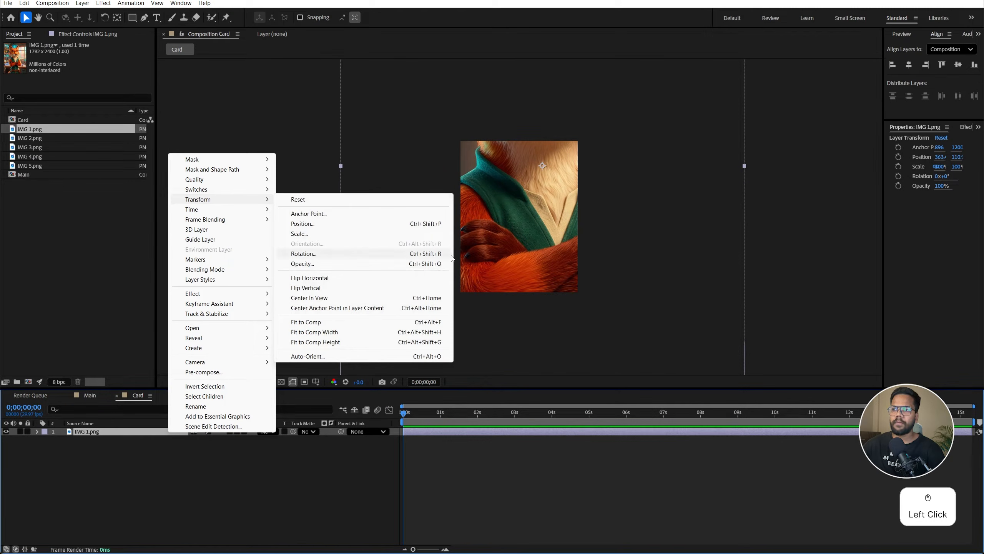
pyautogui.click(318, 334)
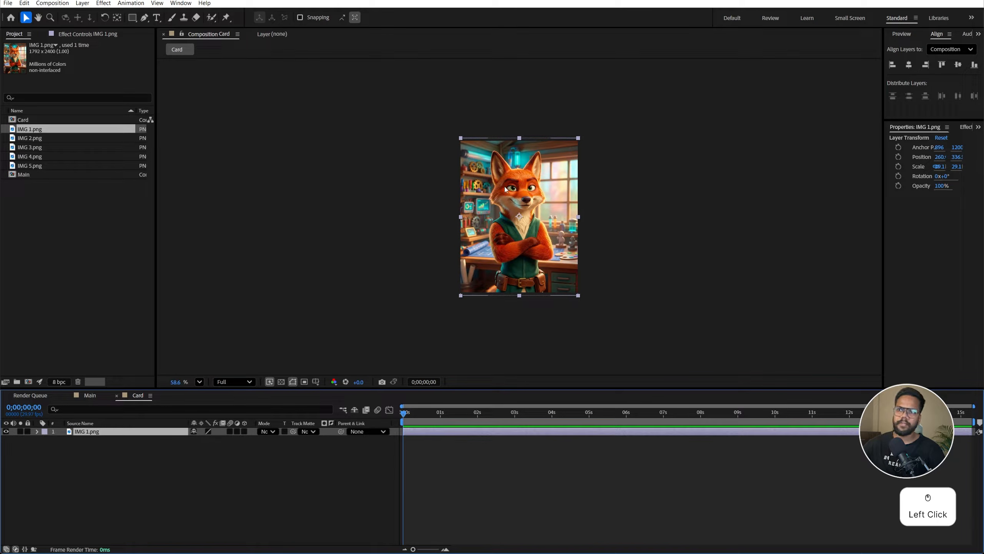
# Create a rectangle shape layer that fills the whole Card composition, above the image.
pyautogui.scroll(4, 537, 206)
pyautogui.click(250, 525)
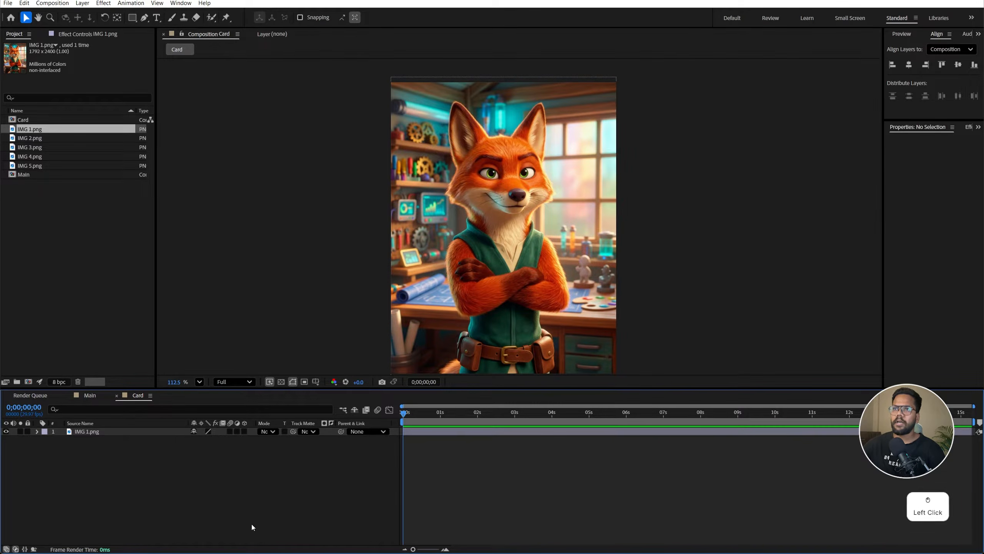
pyautogui.doubleClick(133, 18)
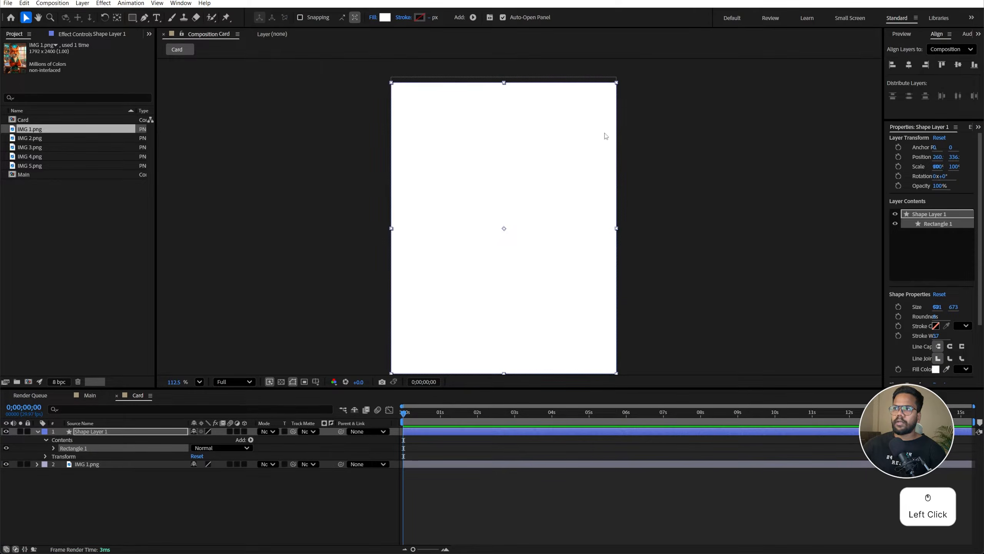
# Set the Roundness of the shape layer's rectangle path to 25.
pyautogui.click(90, 434)
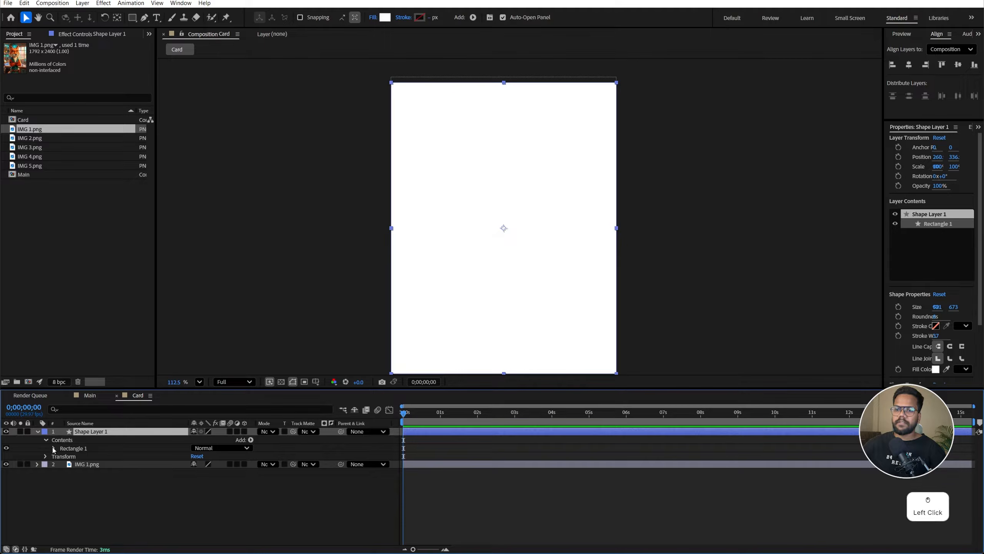
pyautogui.click(53, 447)
pyautogui.click(61, 457)
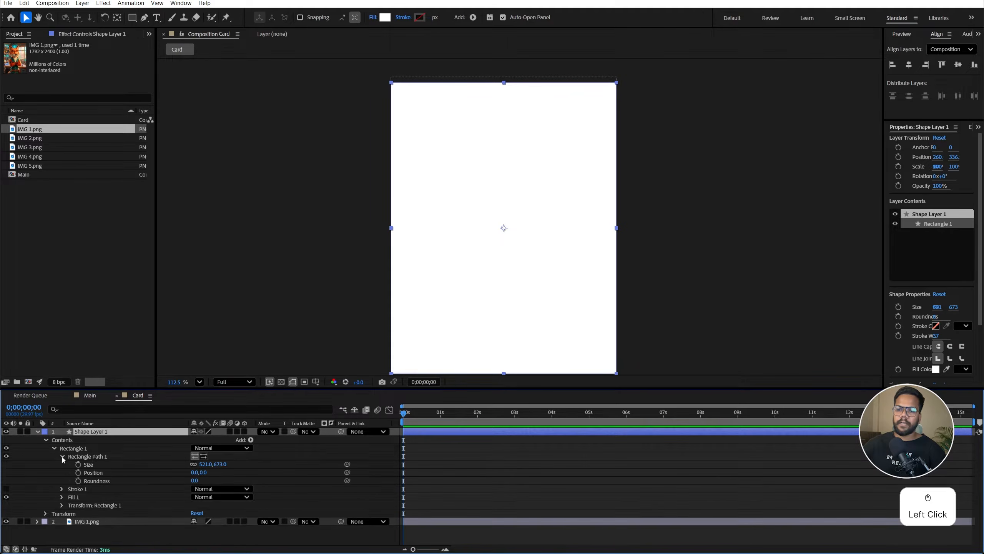
pyautogui.click(156, 482)
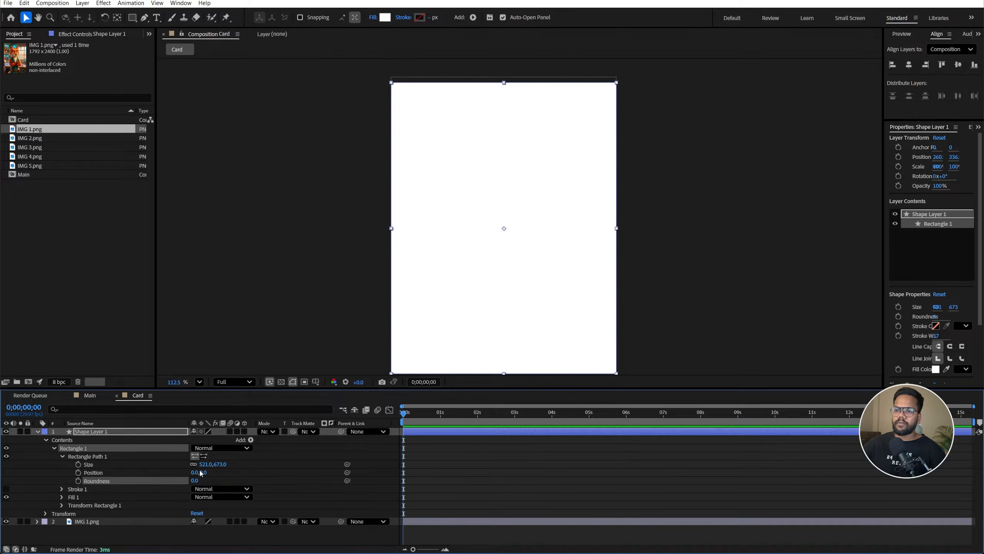
pyautogui.moveTo(196, 481); pyautogui.dragTo(208, 480)
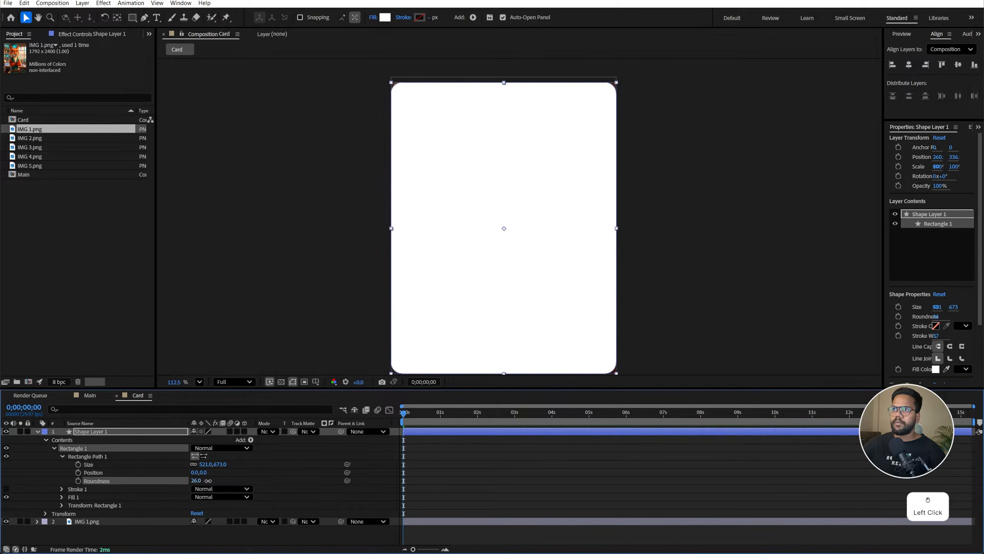
pyautogui.click(196, 480)
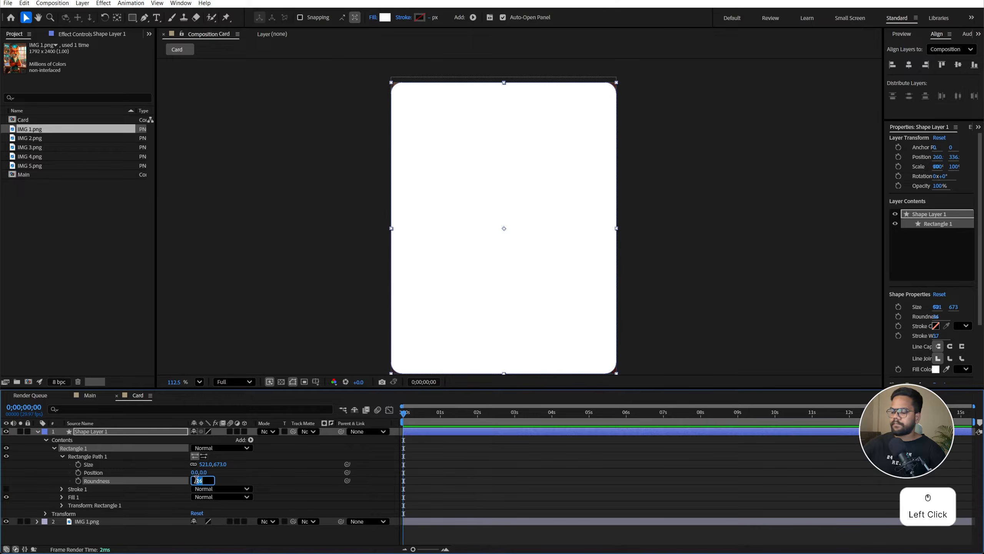
pyautogui.write('25')
pyautogui.press('Return')
# Use the rounded rectangle shape layer as the track matte for the IMG 1.png layer.
pyautogui.click(37, 431)
pyautogui.click(106, 440)
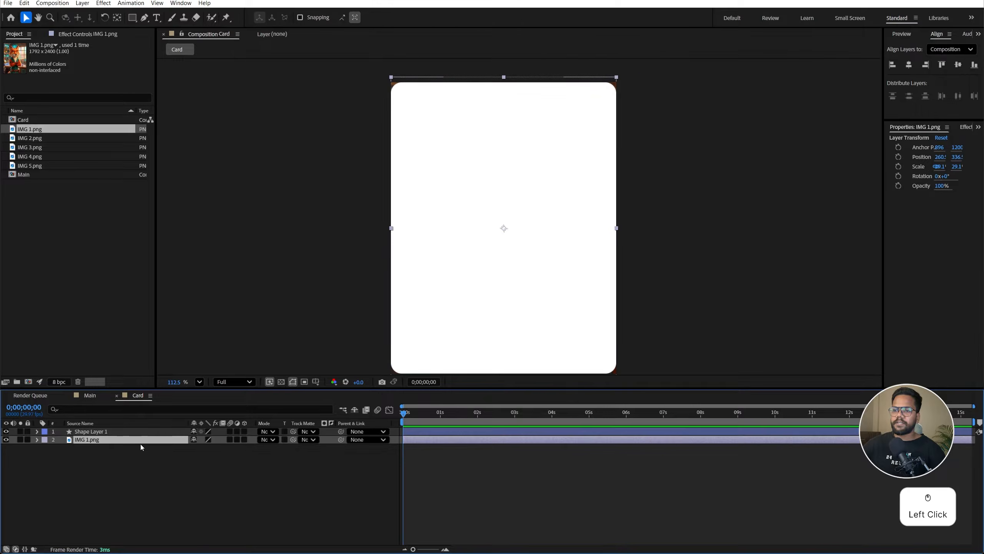
pyautogui.click(303, 440)
pyautogui.click(336, 464)
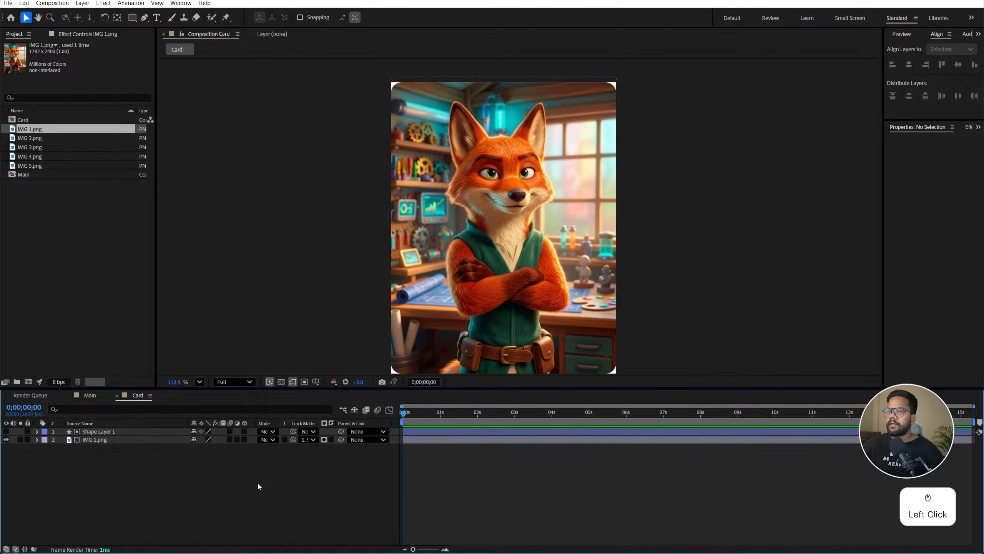
# Add the Card composition as a layer in the Main composition and create a null object above it.
pyautogui.click(87, 396)
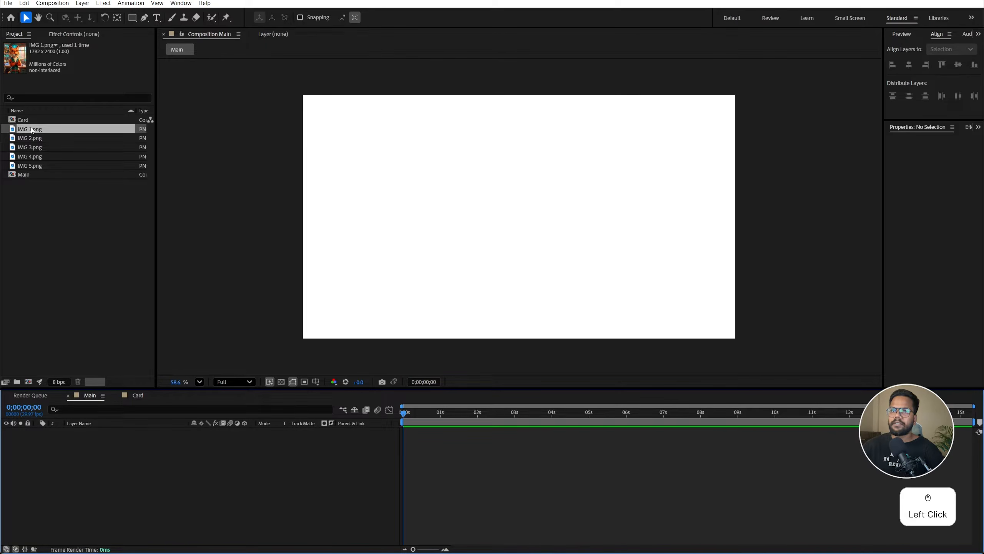
pyautogui.moveTo(35, 121); pyautogui.dragTo(109, 454)
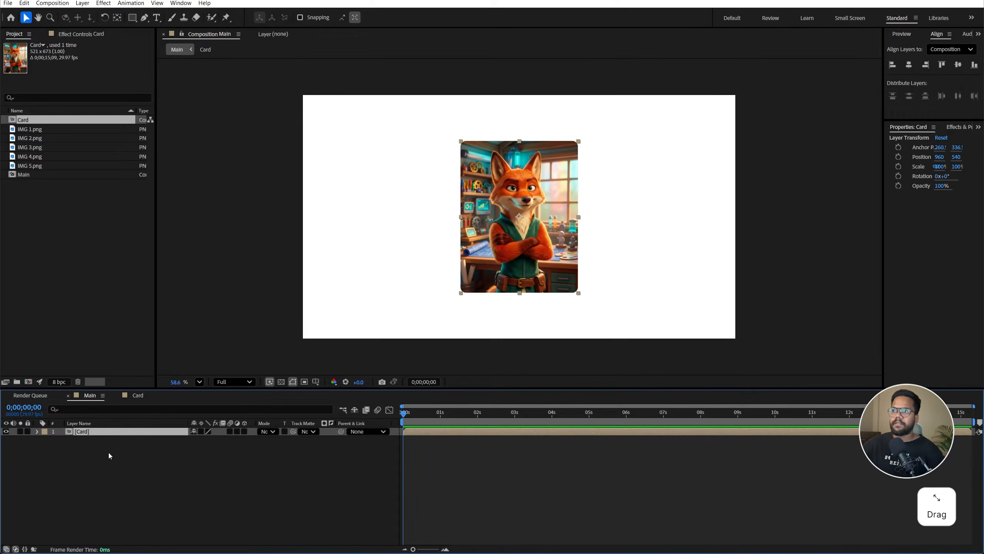
pyautogui.rightClick(110, 459)
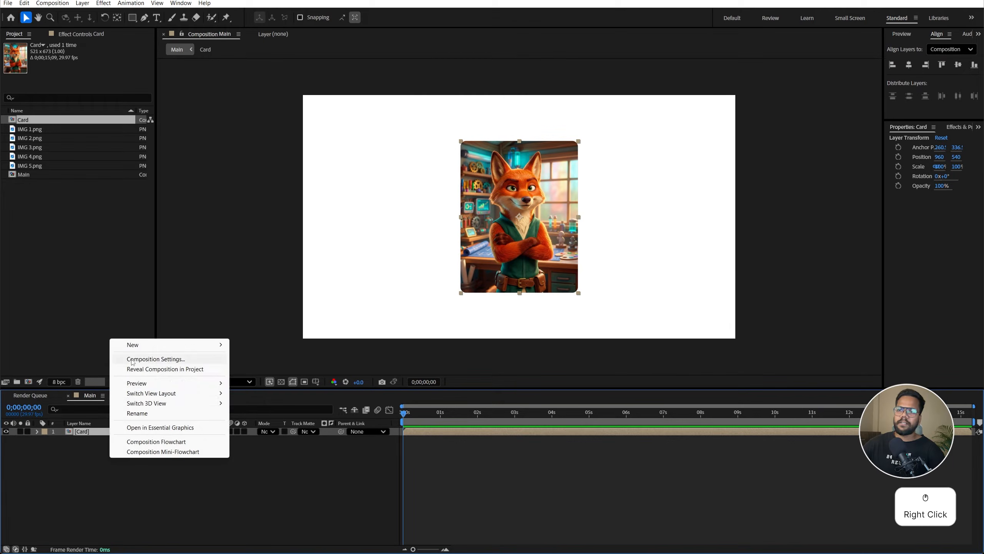
pyautogui.click(134, 344)
pyautogui.click(258, 401)
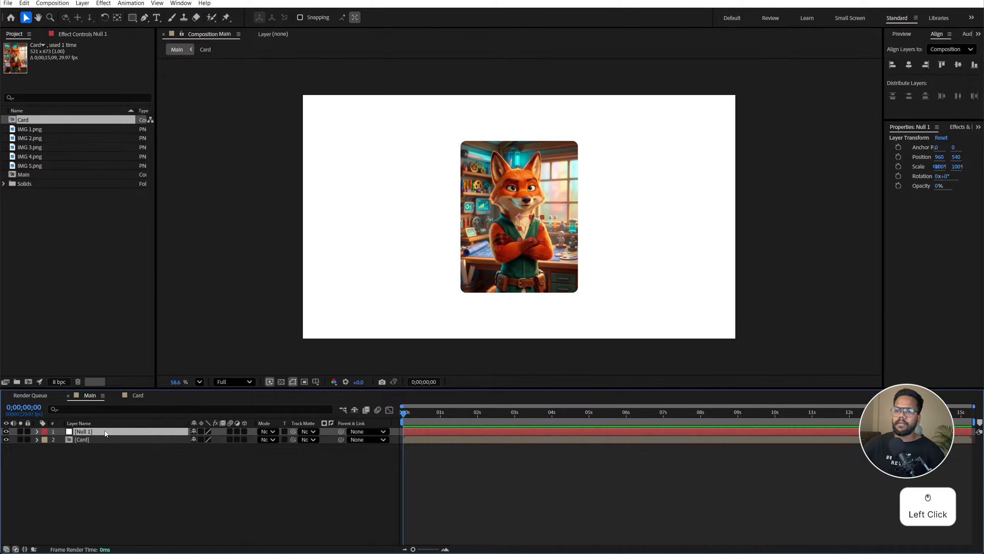
# Rename the null layer as "Card Controller".
pyautogui.rightClick(106, 431)
pyautogui.click(136, 404)
pyautogui.write('C')
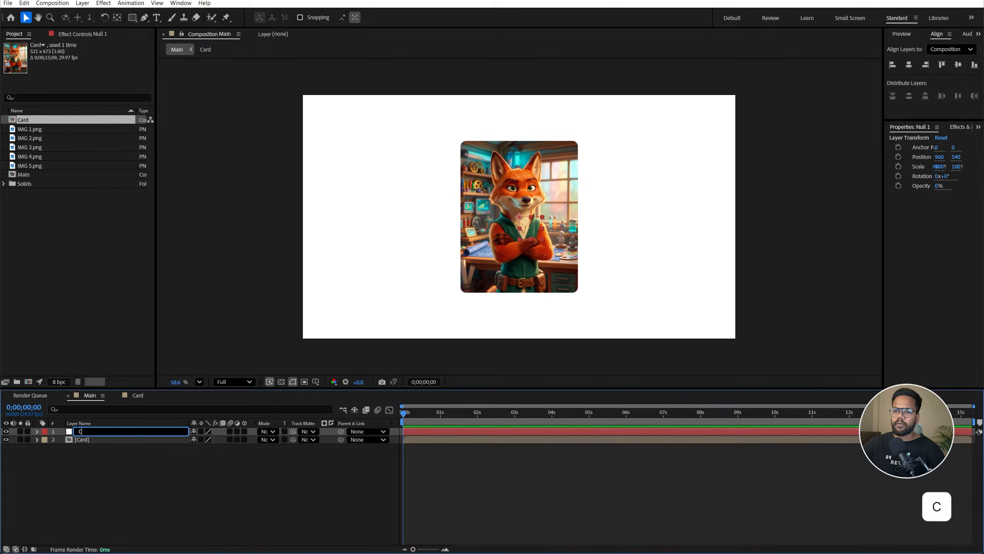
pyautogui.write('ard Controller')
pyautogui.press('Return')
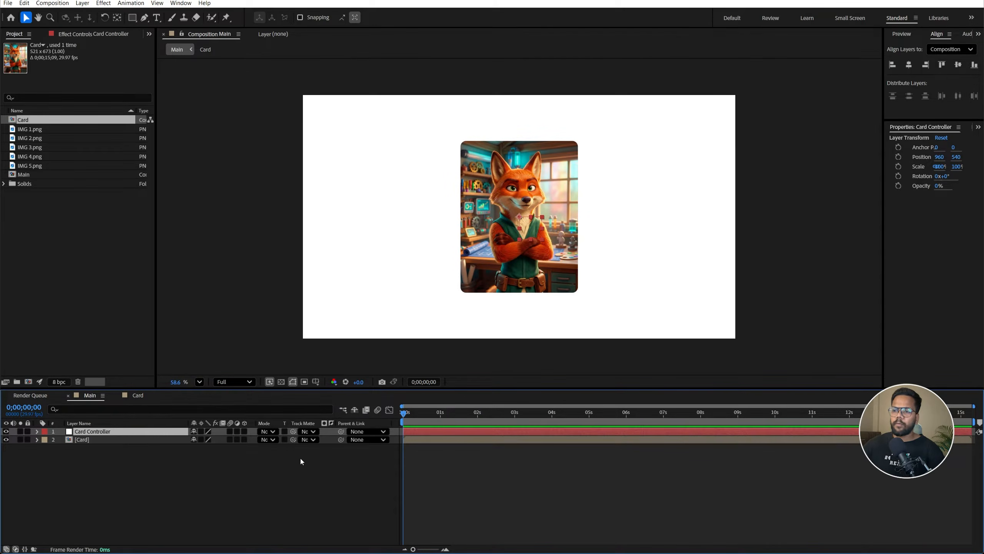
# Turn the Card Controller and Card layers into 3D layers.
pyautogui.moveTo(251, 445); pyautogui.dragTo(247, 428)
pyautogui.click(244, 431)
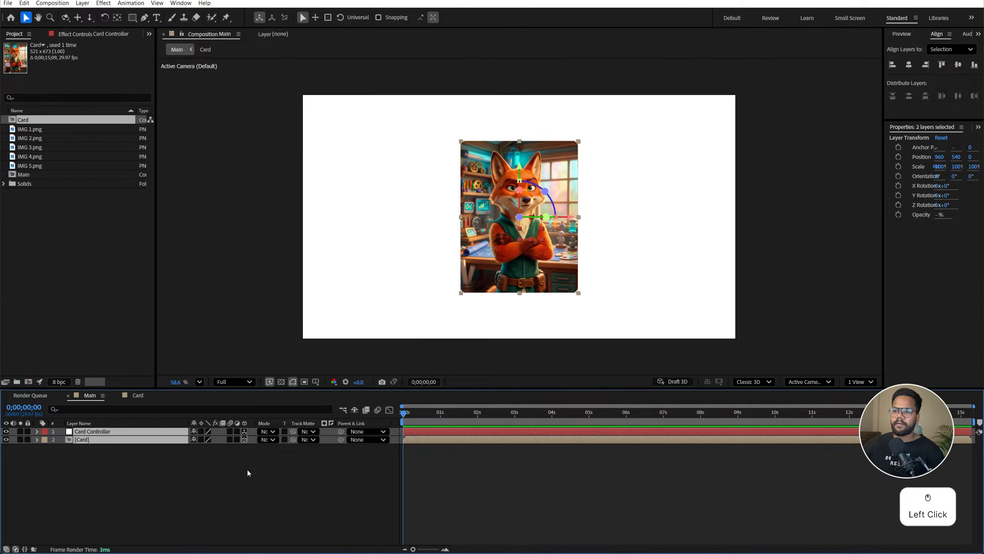
pyautogui.click(249, 474)
# In the Top view, move the Card Controller null back along the Z axis to a Z position of about 545.
pyautogui.click(814, 380)
pyautogui.click(801, 255)
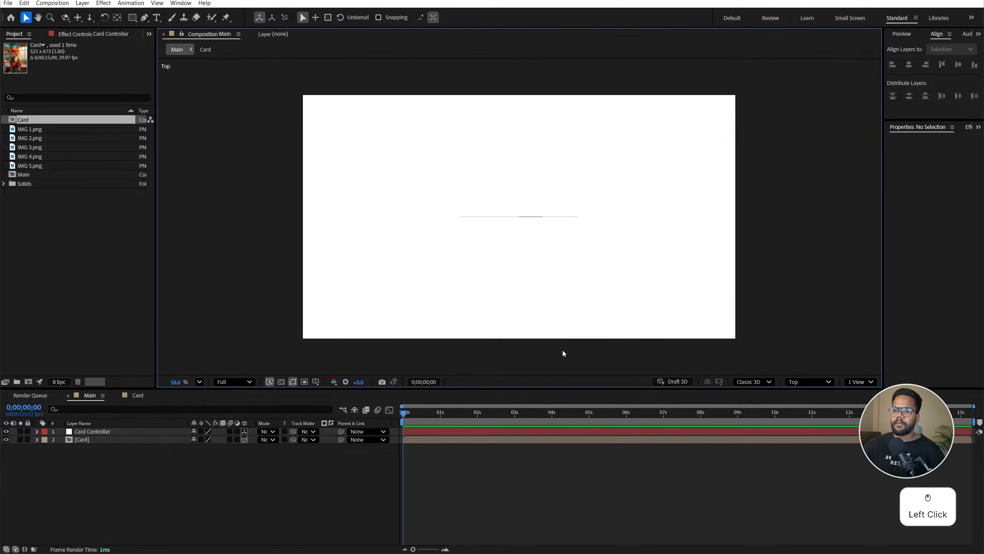
pyautogui.click(89, 432)
pyautogui.moveTo(519, 268); pyautogui.dragTo(515, 144)
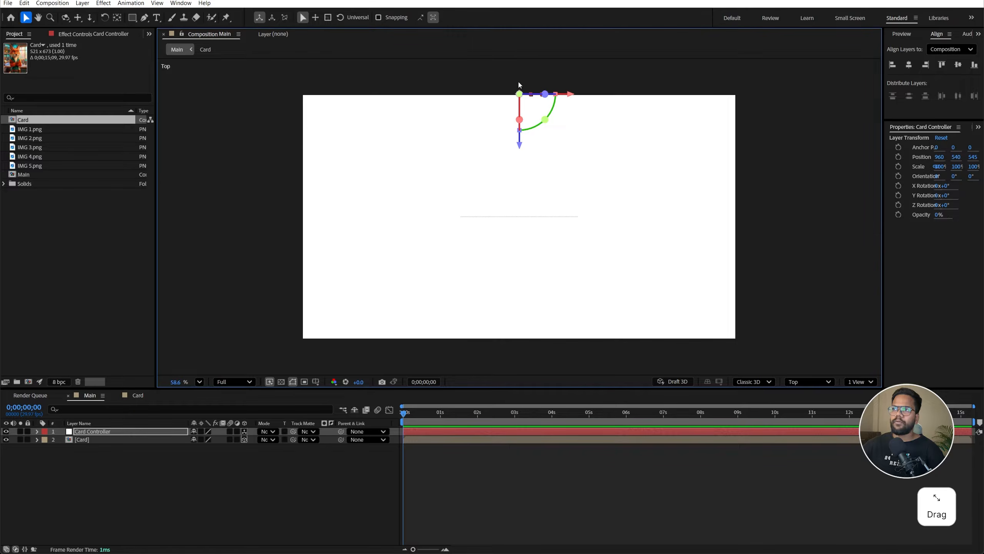
# Switch the composition back to the Active Camera (Default) view and parent the Card layer to the Card Controller null.
pyautogui.click(803, 383)
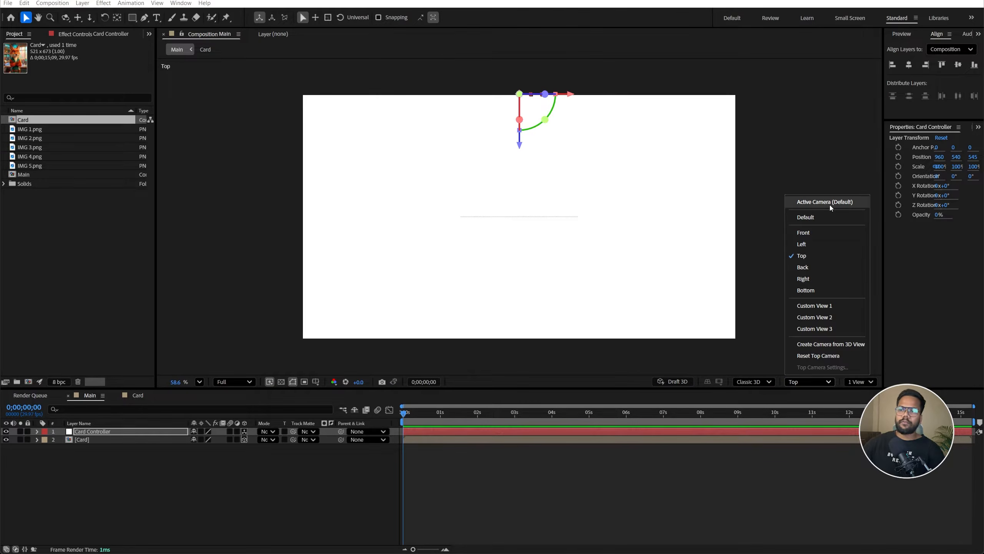
pyautogui.click(830, 202)
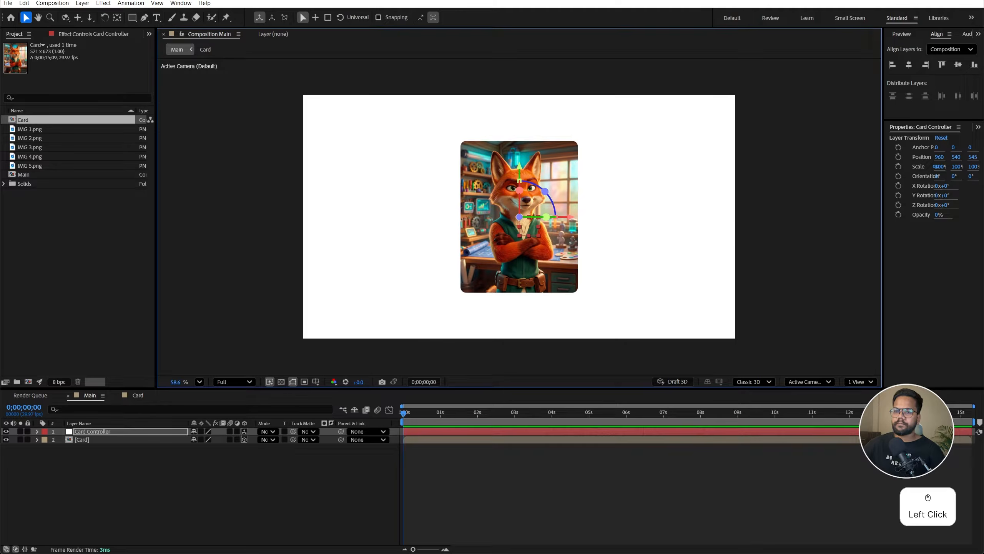
pyautogui.click(115, 440)
pyautogui.moveTo(341, 439); pyautogui.dragTo(136, 432)
# Set the Card layer's Auto-Orientation to Orient Towards Camera.
pyautogui.click(107, 444)
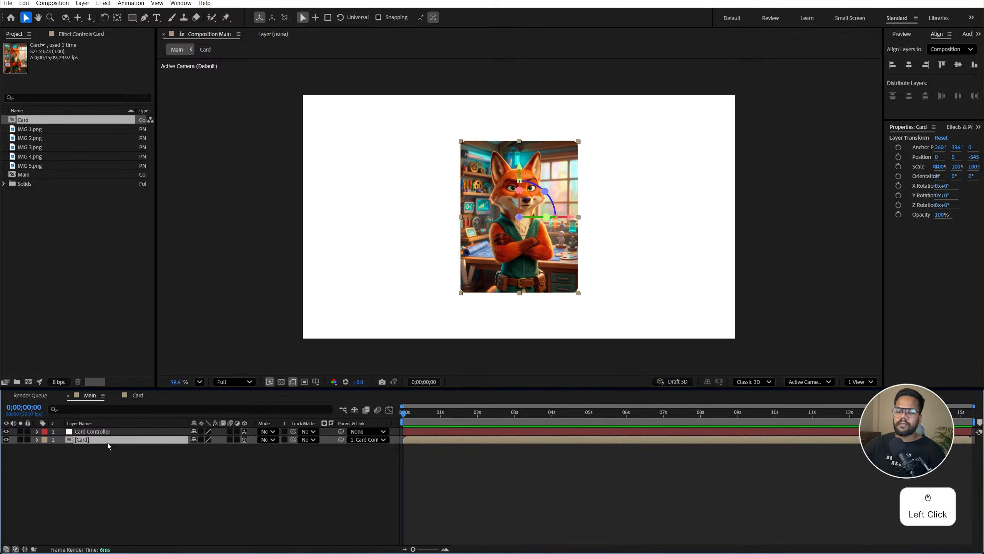
pyautogui.rightClick(107, 443)
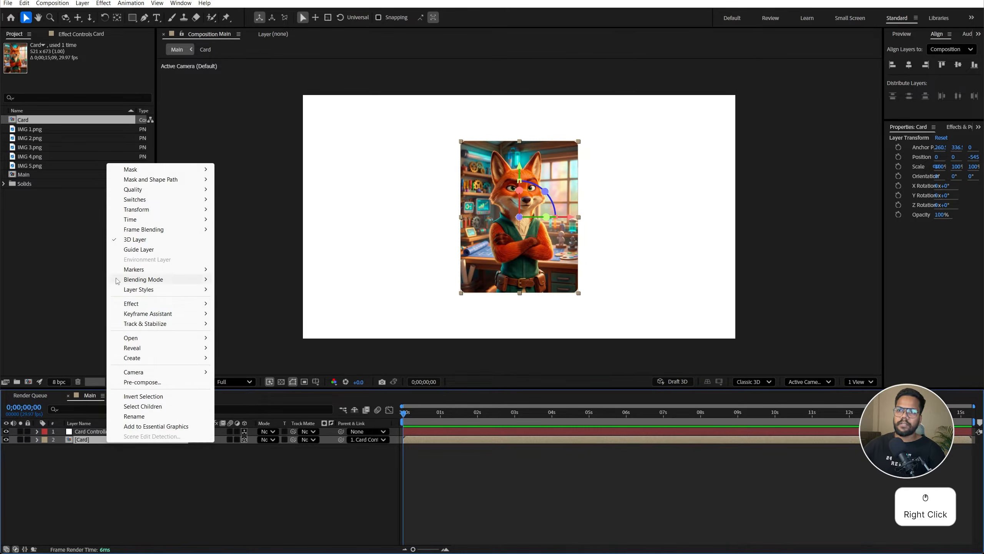
pyautogui.click(143, 212)
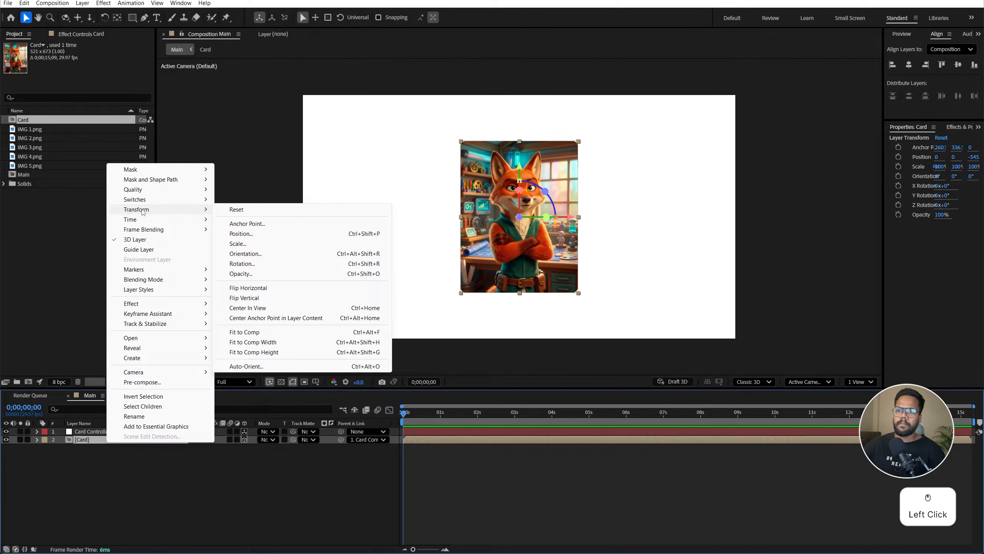
pyautogui.click(258, 367)
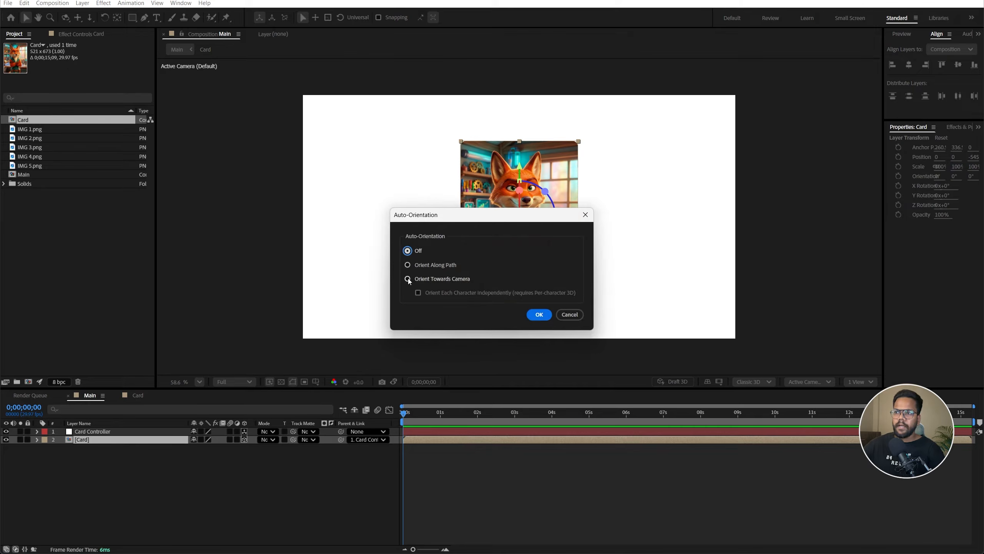
pyautogui.click(407, 278)
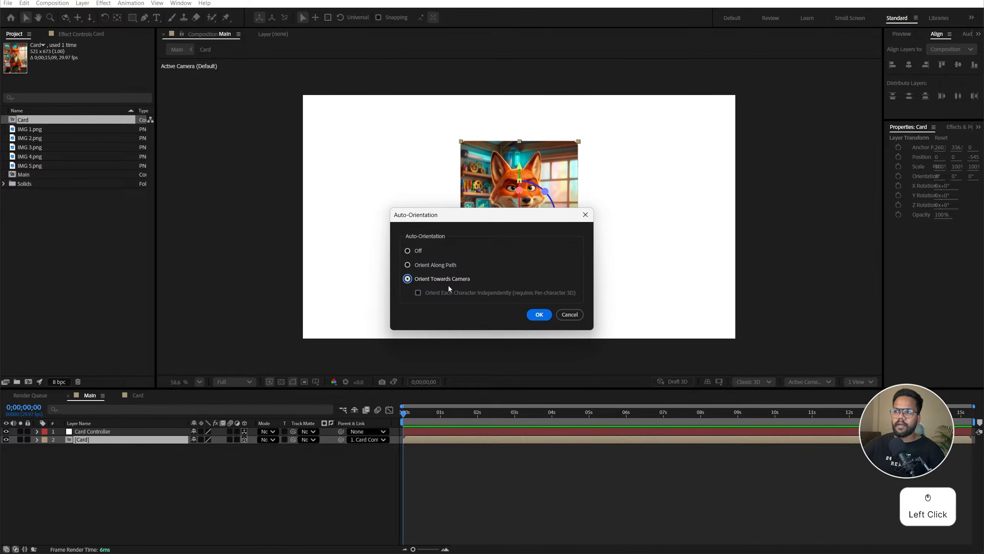
pyautogui.click(539, 314)
# Test the card's motion by rotating the Card Controller around its Y axis through nearly a full turn.
pyautogui.click(134, 431)
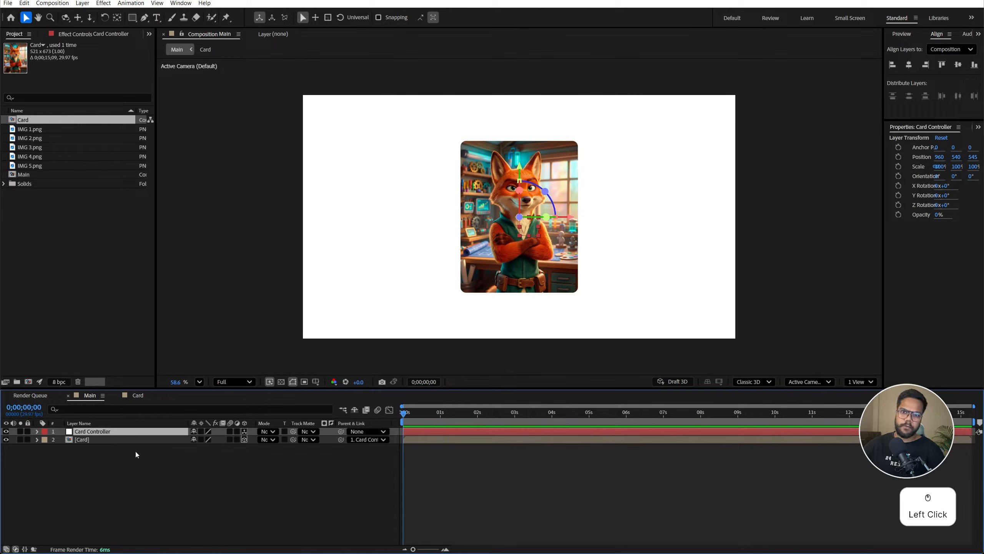
pyautogui.press('r')
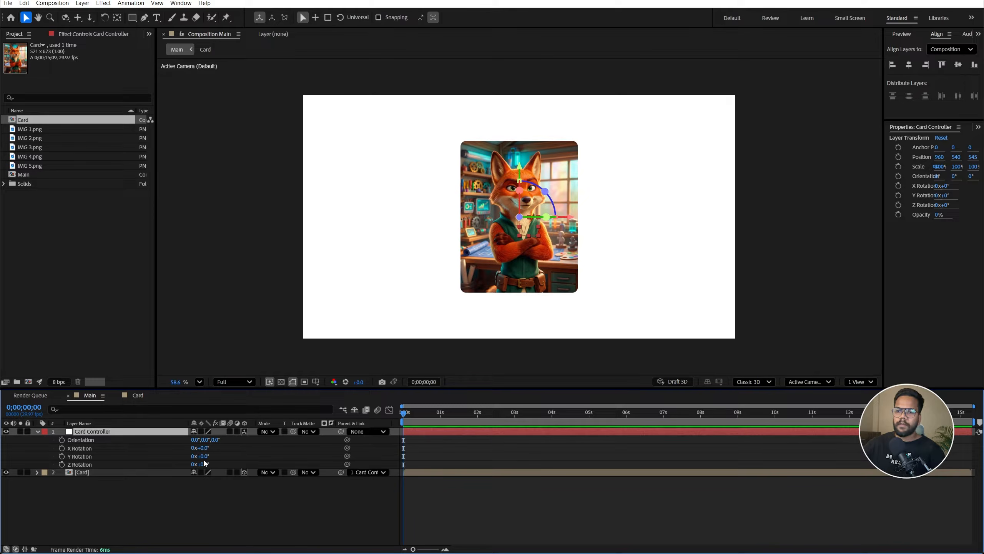
pyautogui.moveTo(202, 457); pyautogui.dragTo(357, 440)
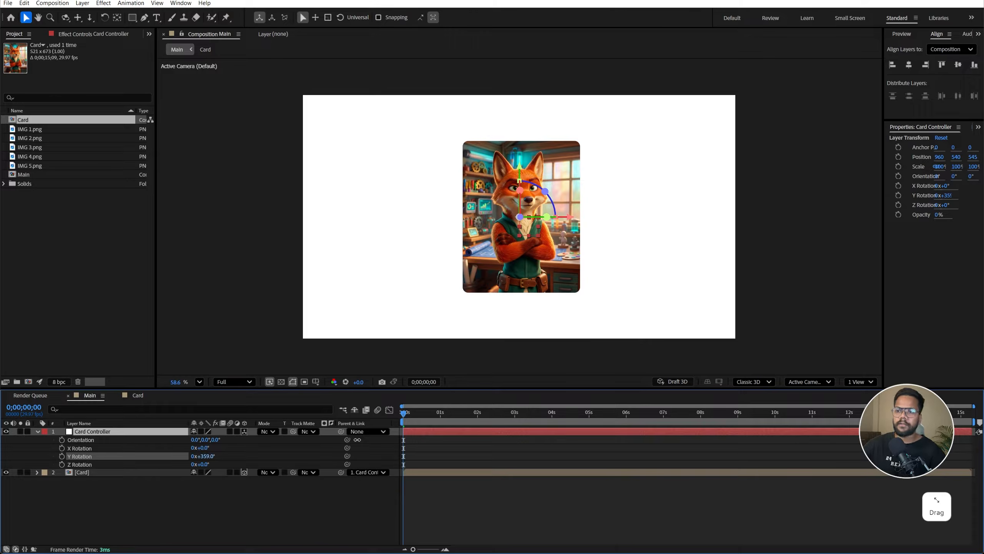
pyautogui.click(94, 461)
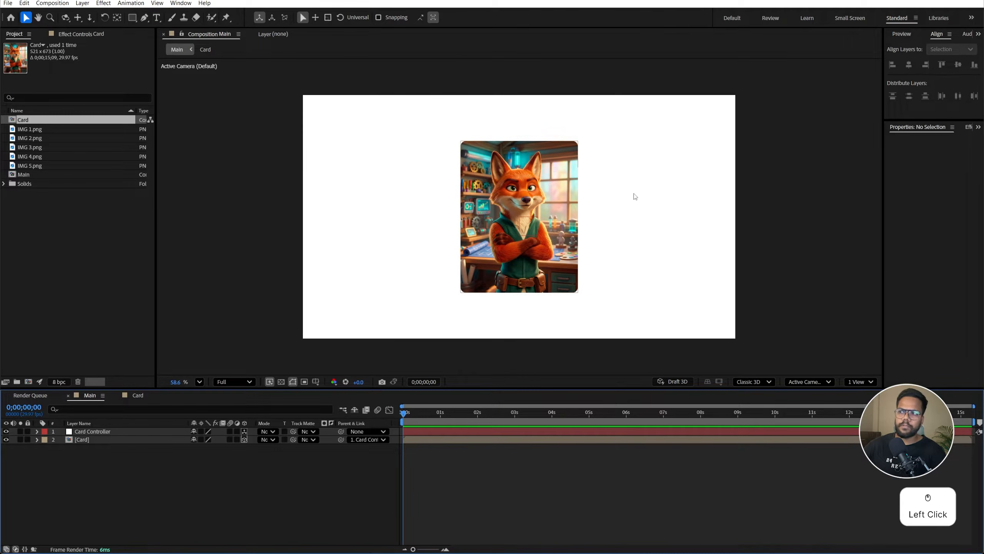
# Show the composition in the Top view and reveal the Card Controller's rotation properties.
pyautogui.click(815, 383)
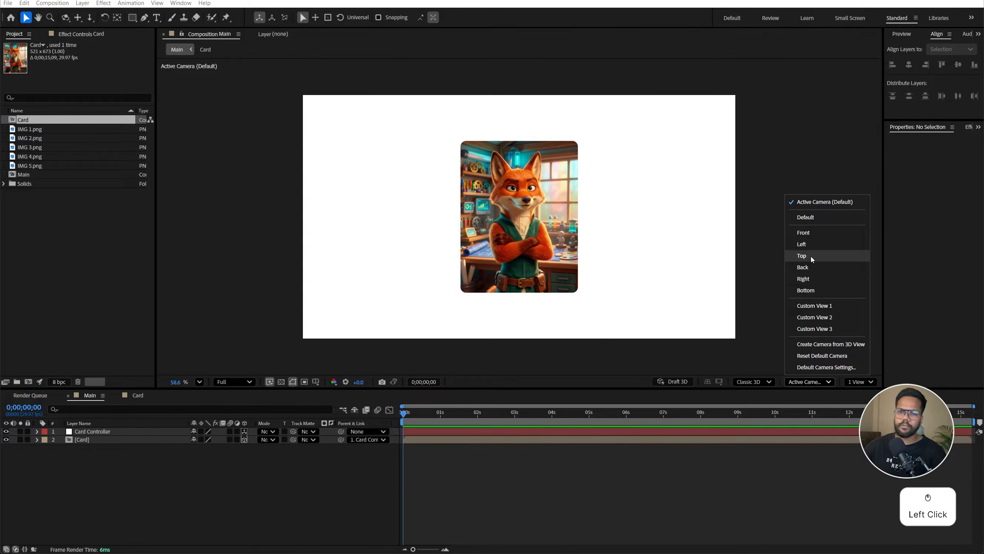
pyautogui.click(810, 256)
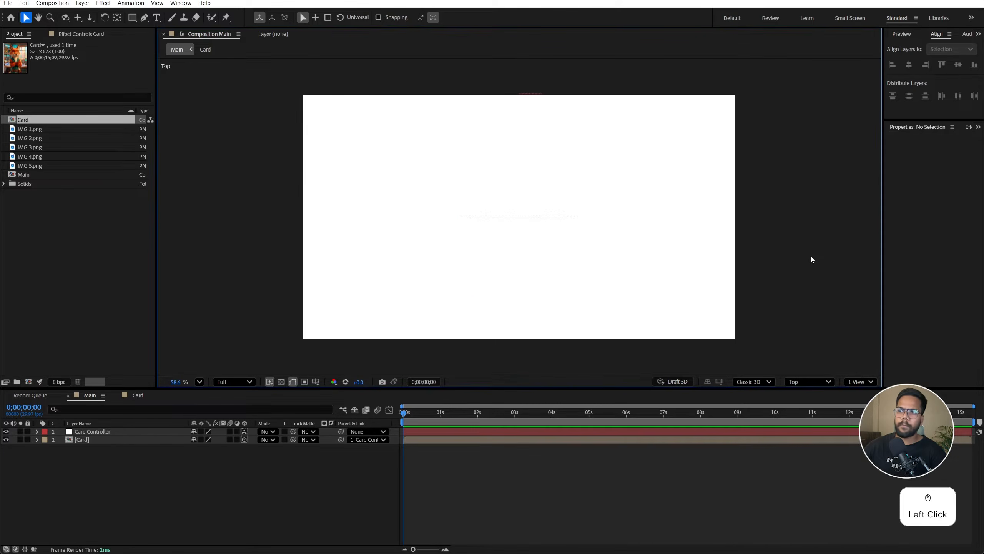
pyautogui.click(113, 430)
pyautogui.press('r')
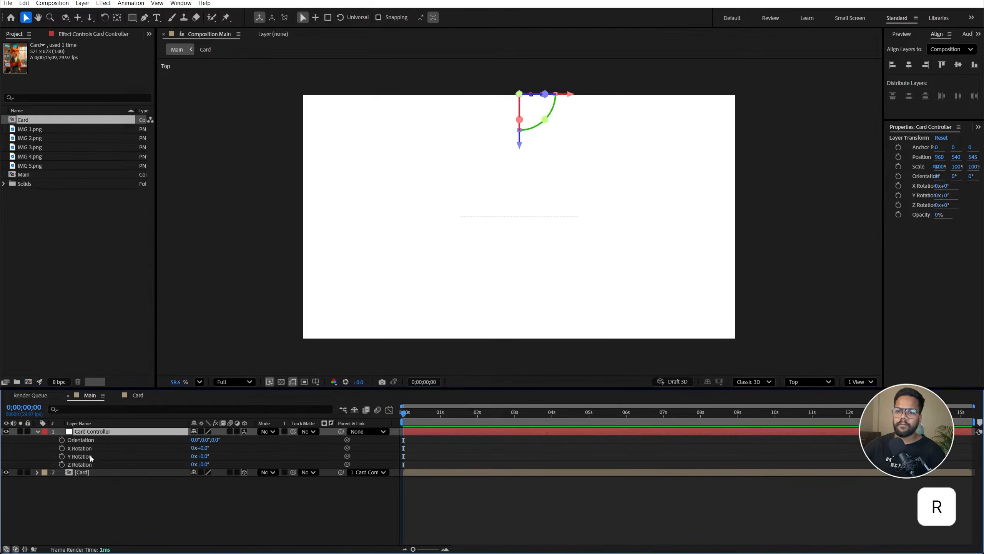
# Duplicate the Card layer, set the lower copy's parent to None, and select the upper copy still linked to the Card Controller.
pyautogui.click(88, 473)
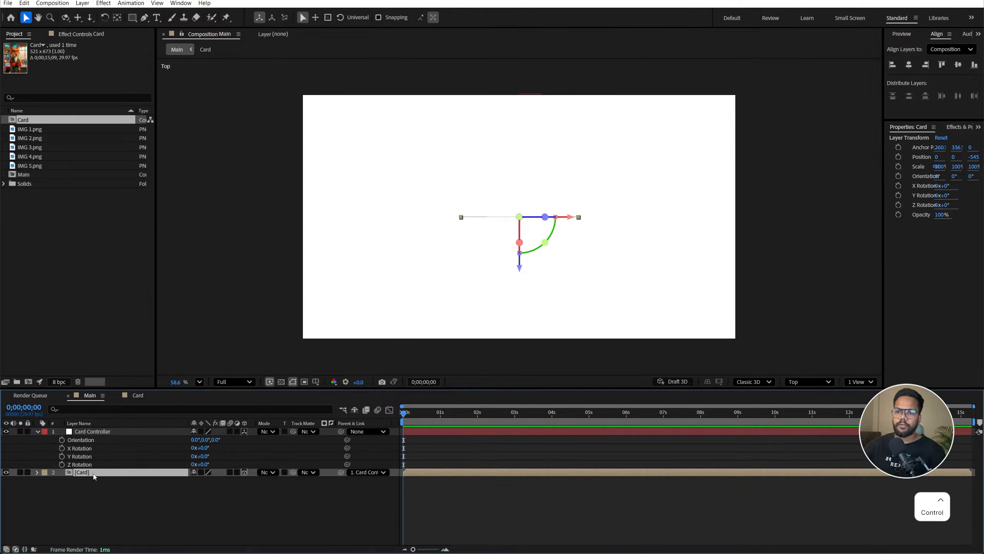
pyautogui.hotkey('ctrl', 'd')
pyautogui.click(105, 481)
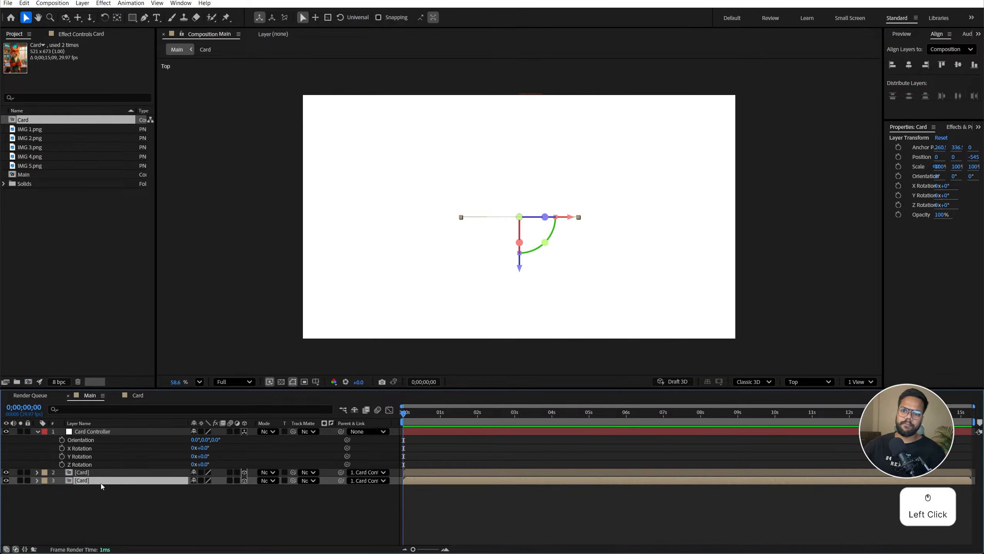
pyautogui.click(375, 481)
pyautogui.click(372, 487)
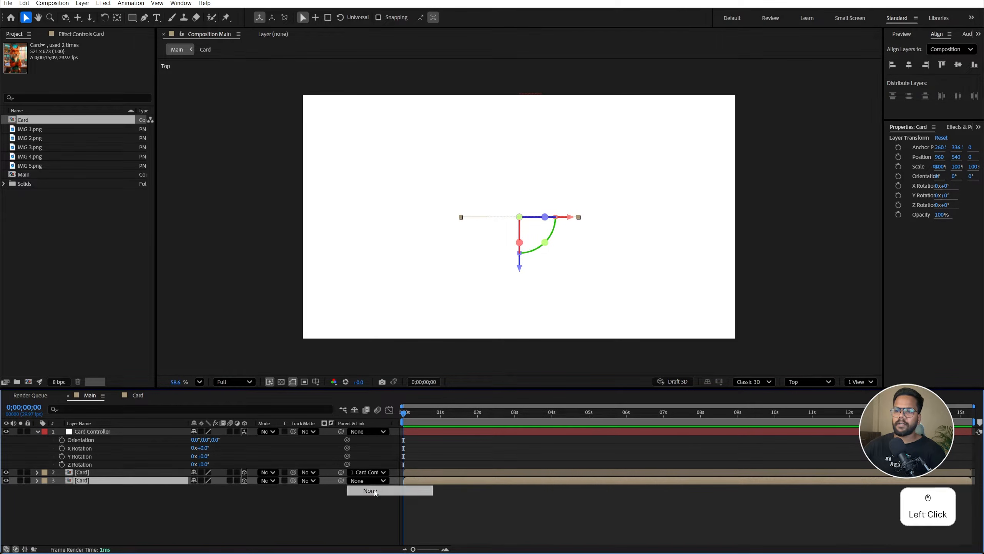
pyautogui.click(406, 472)
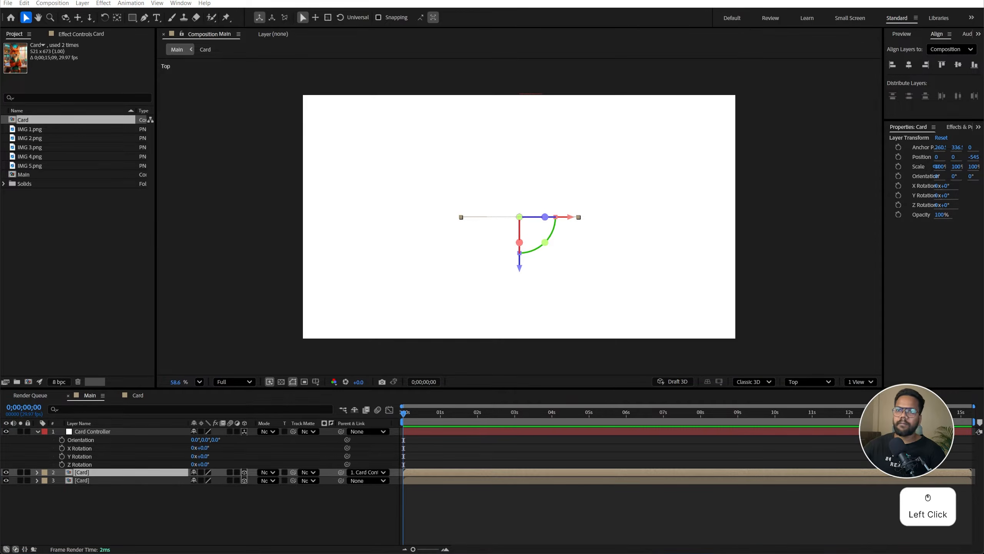
# Switch to Calculator and divide 360 by 5 to find the rotation angle between the cards.
pyautogui.press('c')
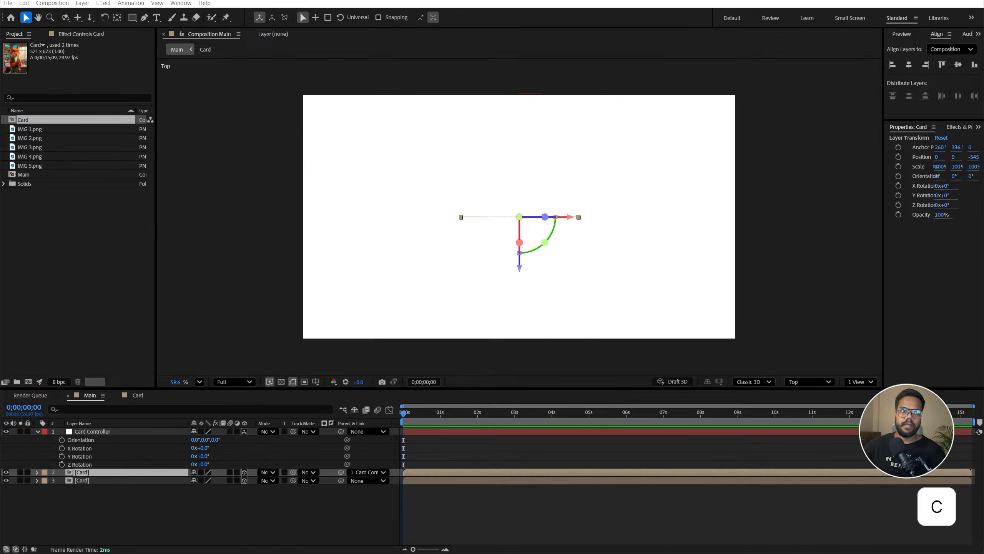
pyautogui.click(85, 200)
pyautogui.click(460, 384)
pyautogui.click(469, 354)
pyautogui.click(420, 422)
pyautogui.click(517, 287)
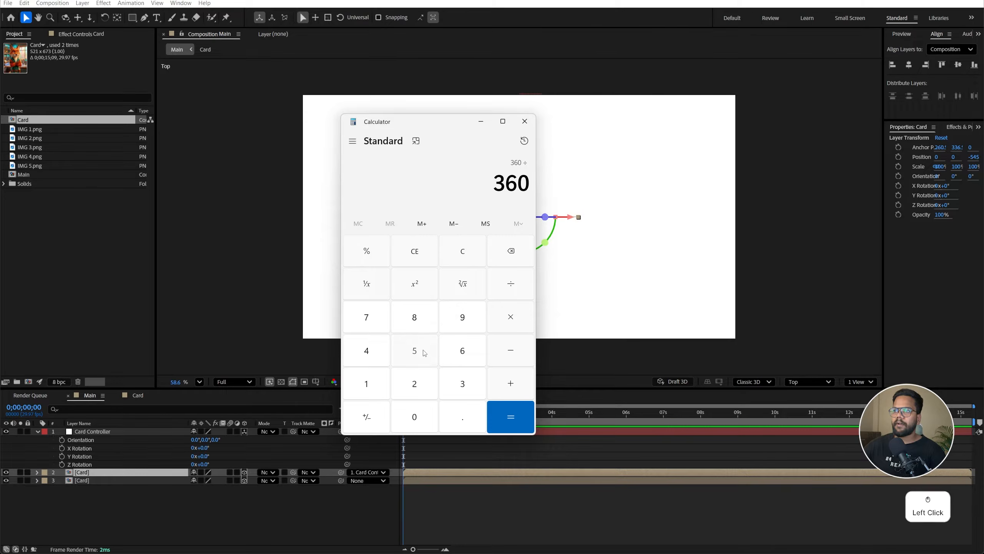
pyautogui.click(414, 351)
pyautogui.click(510, 417)
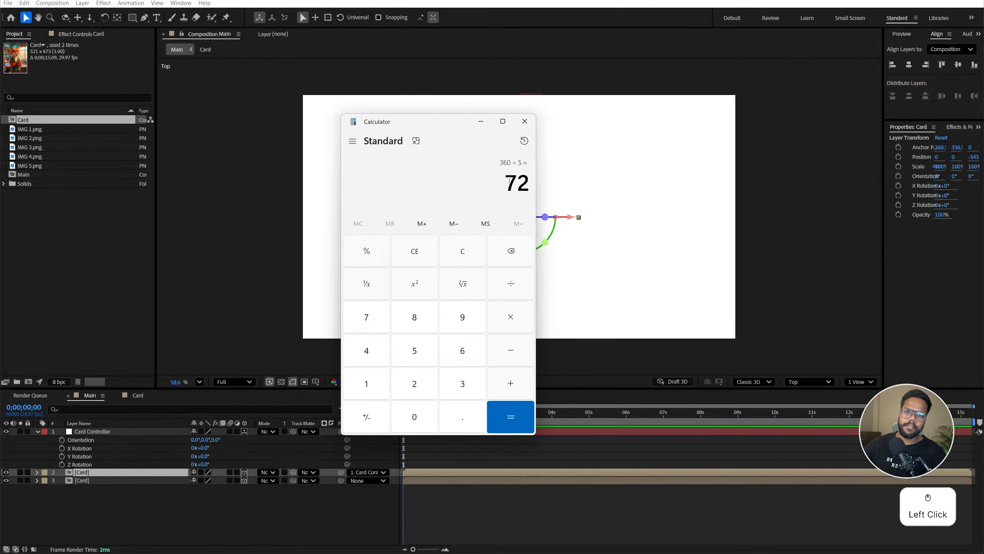
pyautogui.click(231, 278)
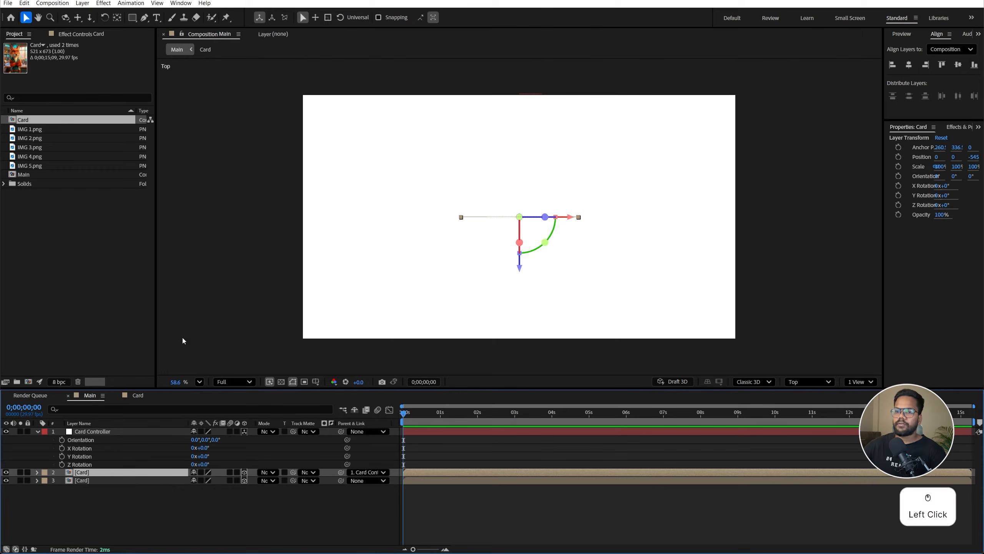
# Set the Card Controller's Y Rotation to 72°.
pyautogui.click(93, 431)
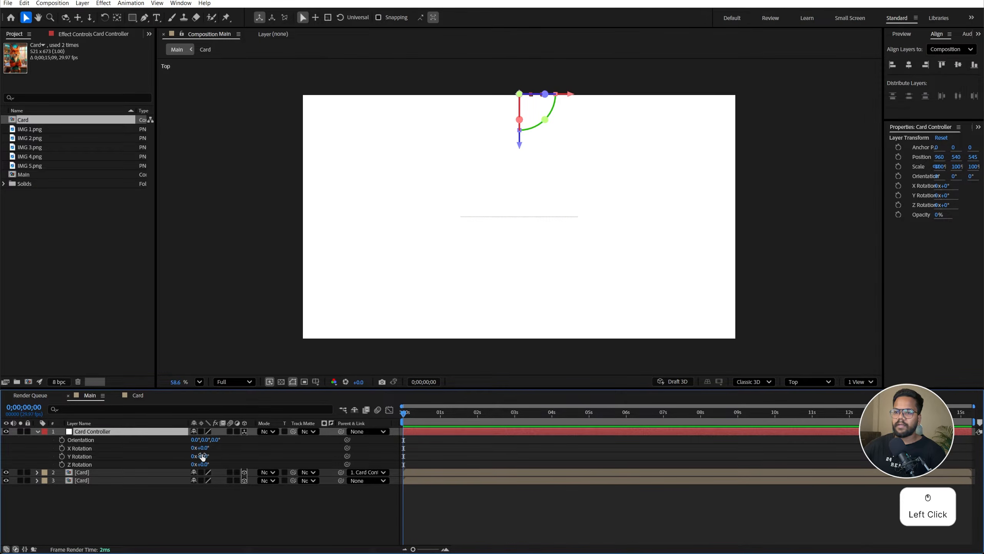
pyautogui.moveTo(201, 456); pyautogui.dragTo(215, 455)
pyautogui.hotkey('ctrl', 'z')
pyautogui.click(209, 456)
pyautogui.write('72')
pyautogui.press('Return')
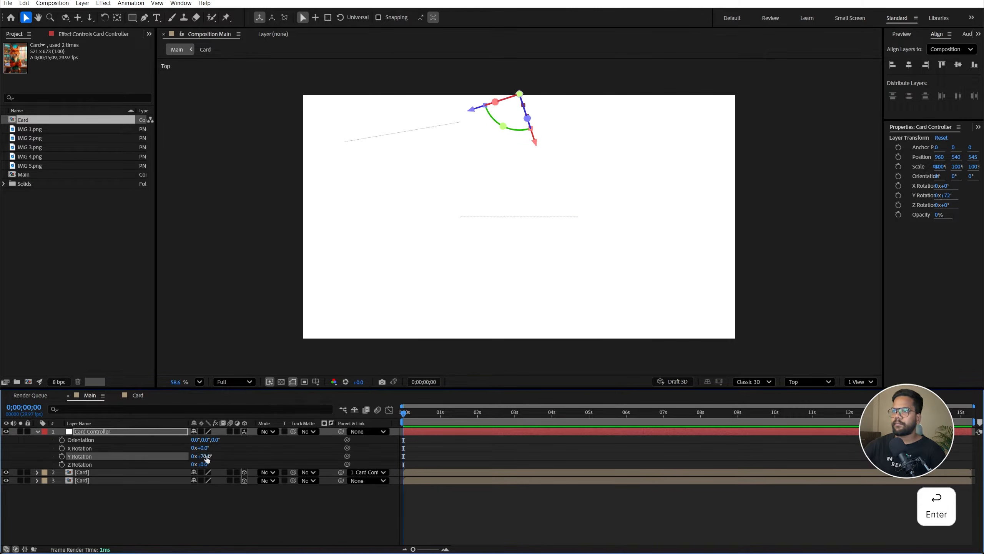
# Duplicate the Card layer linked to the Card Controller and set the parent of the copy directly below it to None.
pyautogui.click(96, 472)
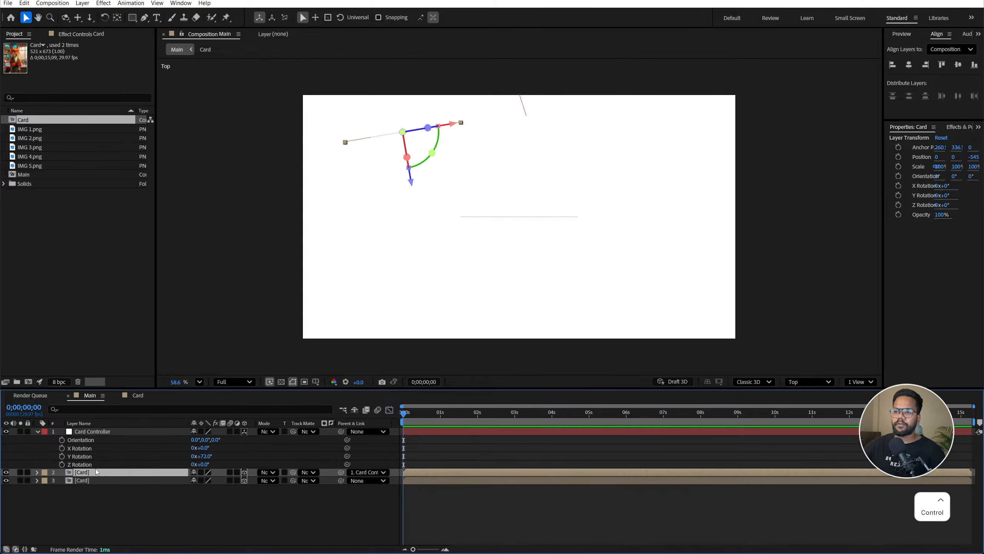
pyautogui.hotkey('ctrl', 'd')
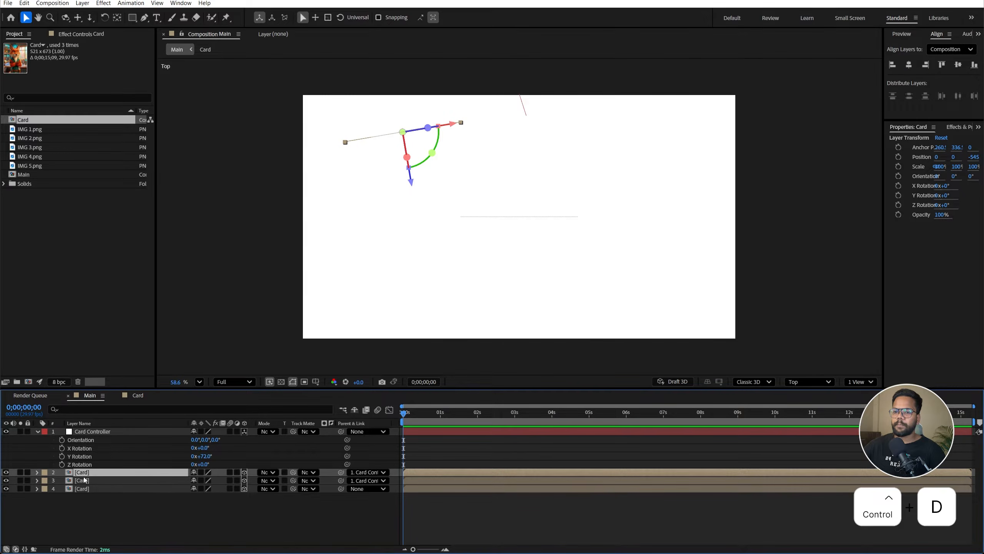
pyautogui.click(161, 474)
pyautogui.click(130, 481)
pyautogui.click(378, 504)
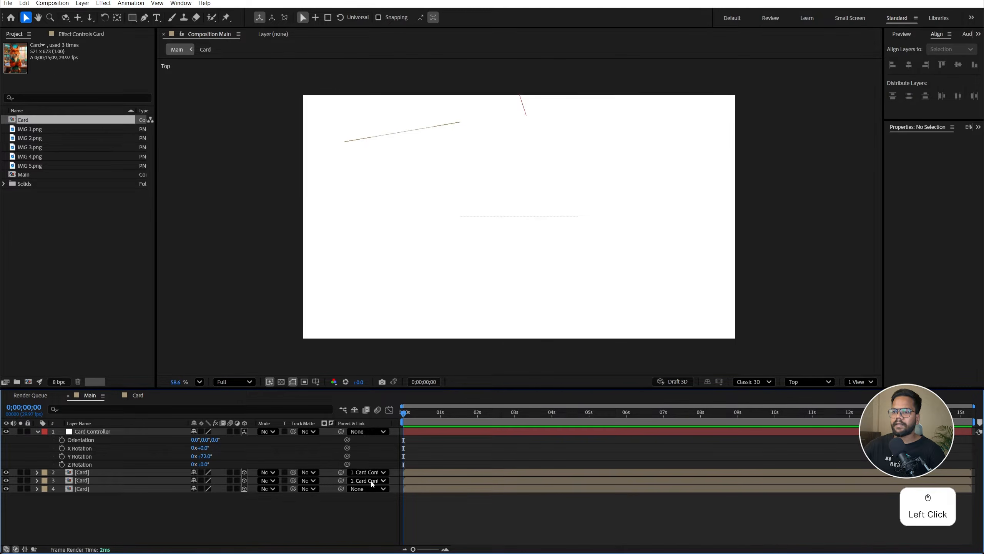
pyautogui.click(372, 483)
pyautogui.click(359, 488)
# Add another 72° to the Card Controller's Y Rotation, bringing it to 144°.
pyautogui.click(114, 471)
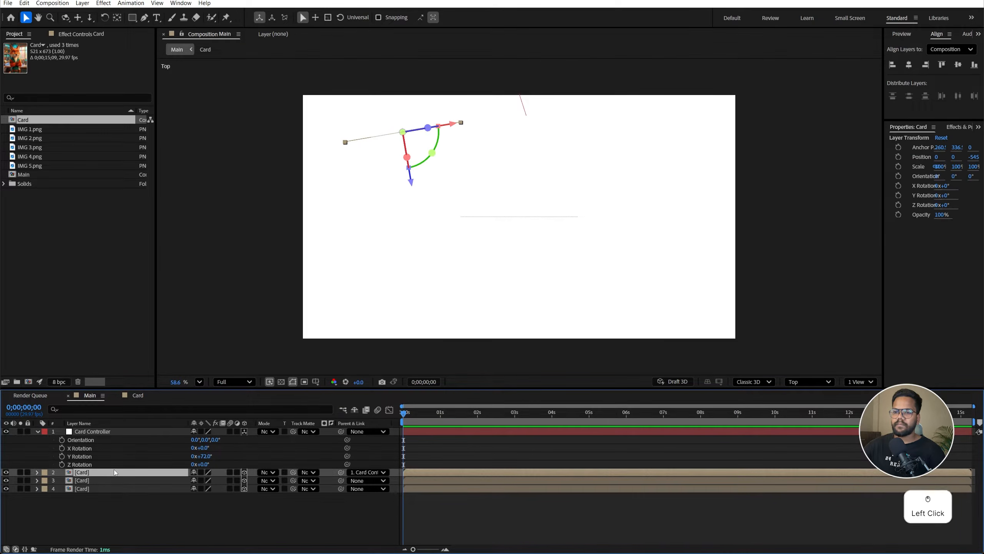
pyautogui.click(203, 456)
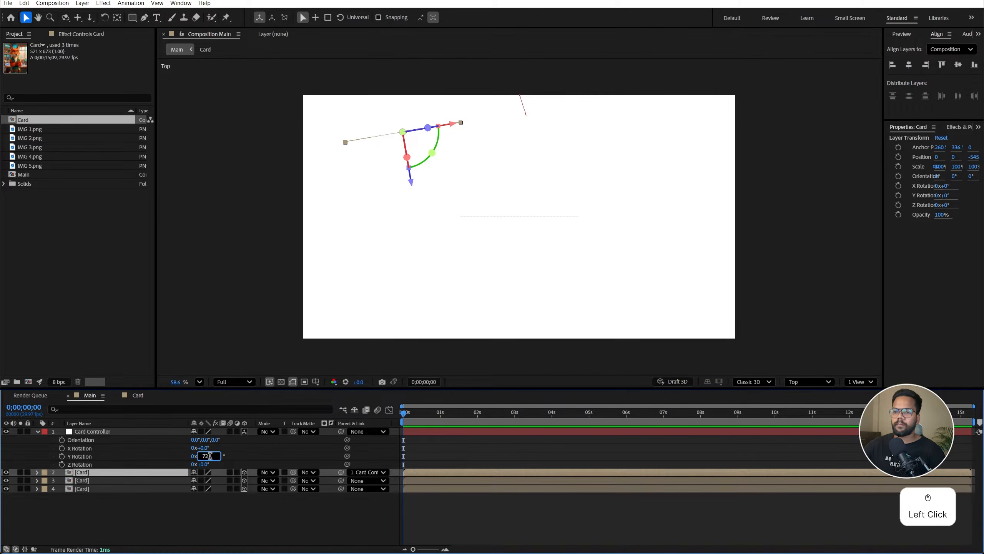
pyautogui.write('*2')
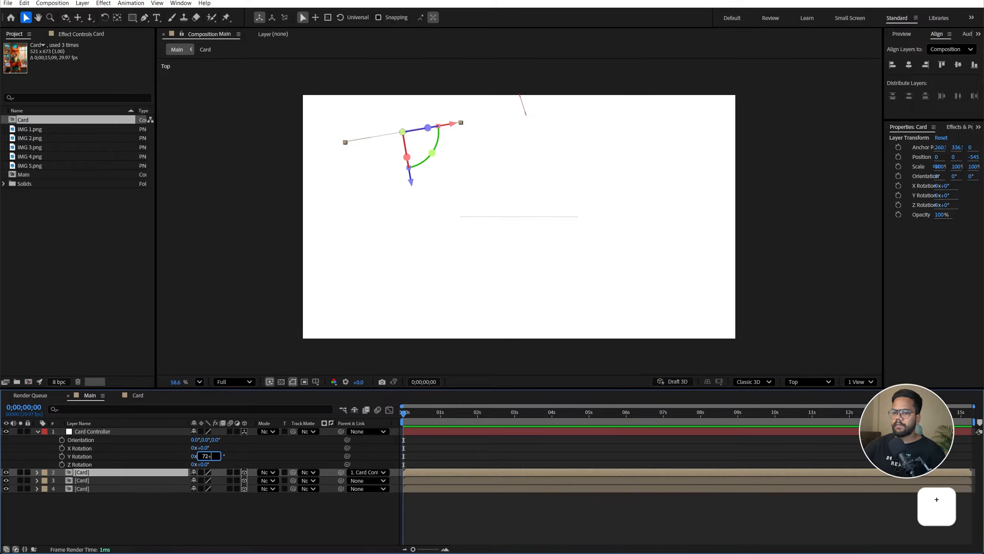
pyautogui.press('Return')
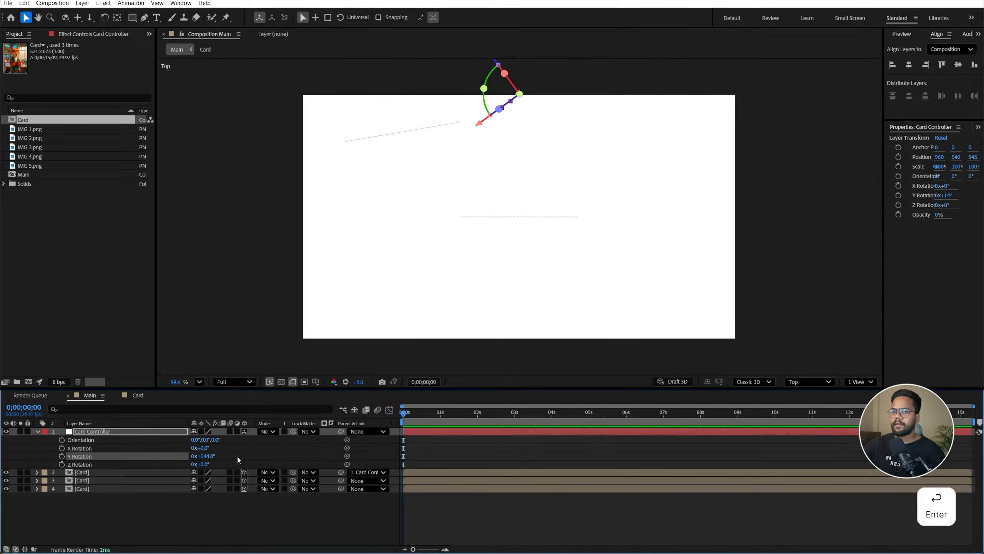
pyautogui.scroll(-3, 477, 268)
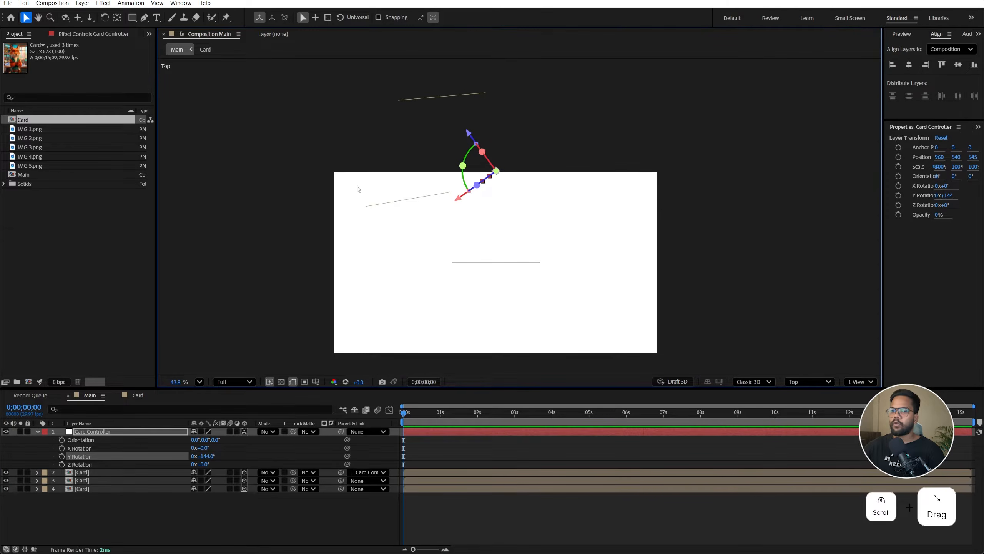
# Duplicate the linked Card layer to make a fourth card and detach layer 3 from the Card Controller by setting its parent to None.
pyautogui.click(87, 473)
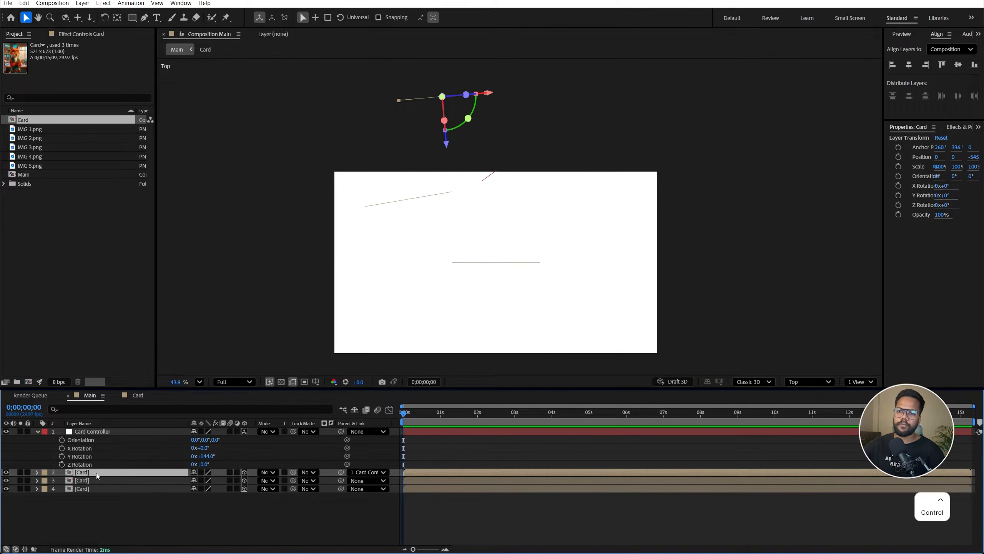
pyautogui.hotkey('ctrl', 'd')
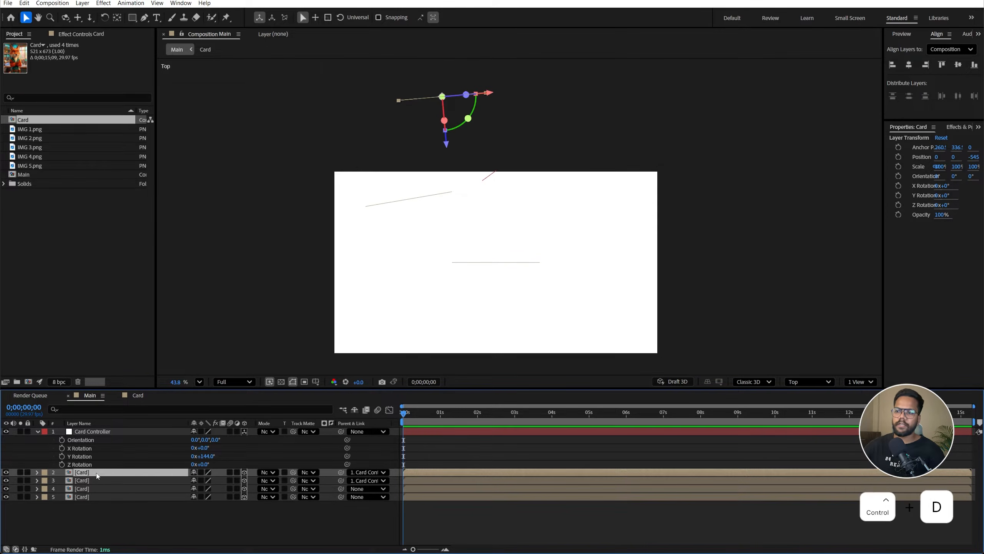
pyautogui.click(368, 481)
pyautogui.click(366, 488)
pyautogui.click(99, 433)
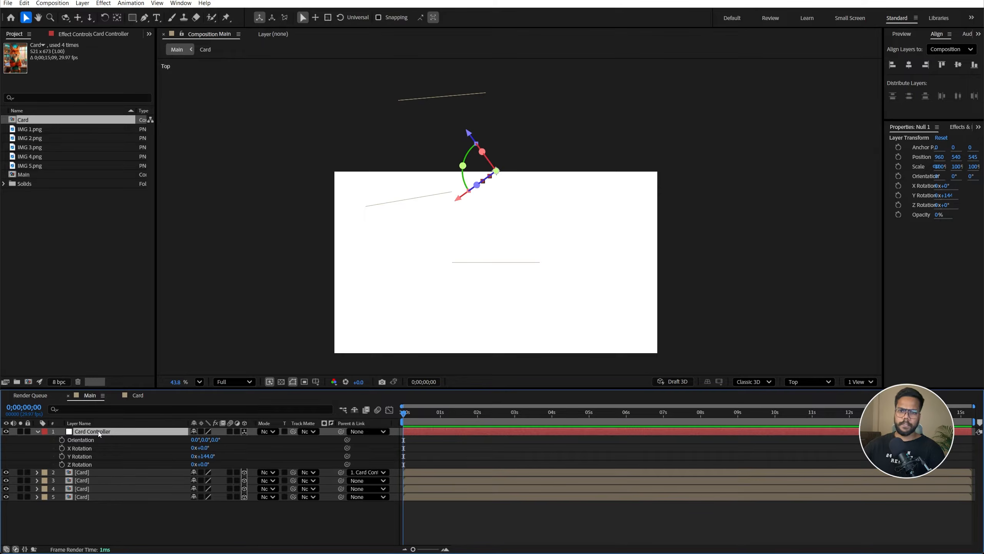
# Add another 72° to the Card Controller's Y Rotation, bringing it to 216°.
pyautogui.click(102, 457)
pyautogui.click(199, 457)
pyautogui.write('216')
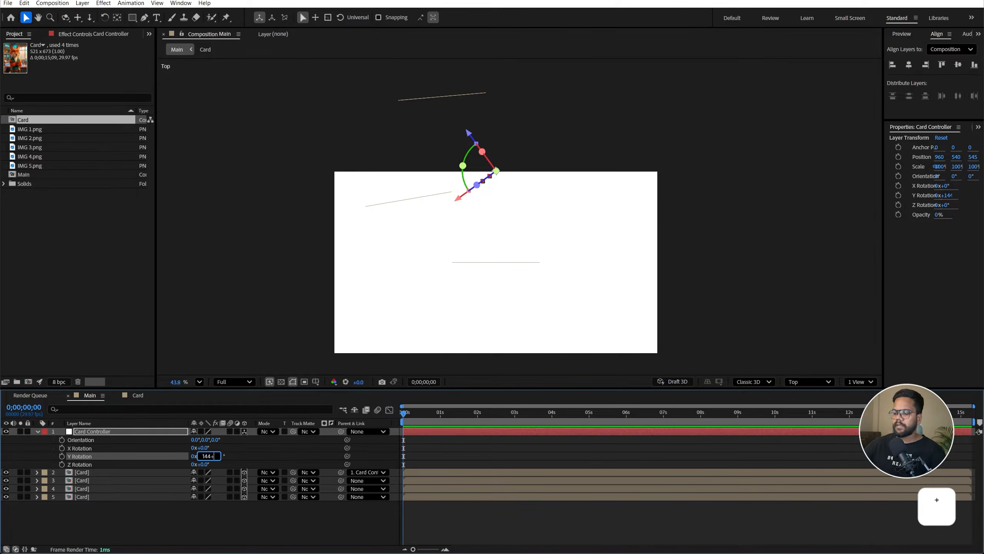
pyautogui.press('Return')
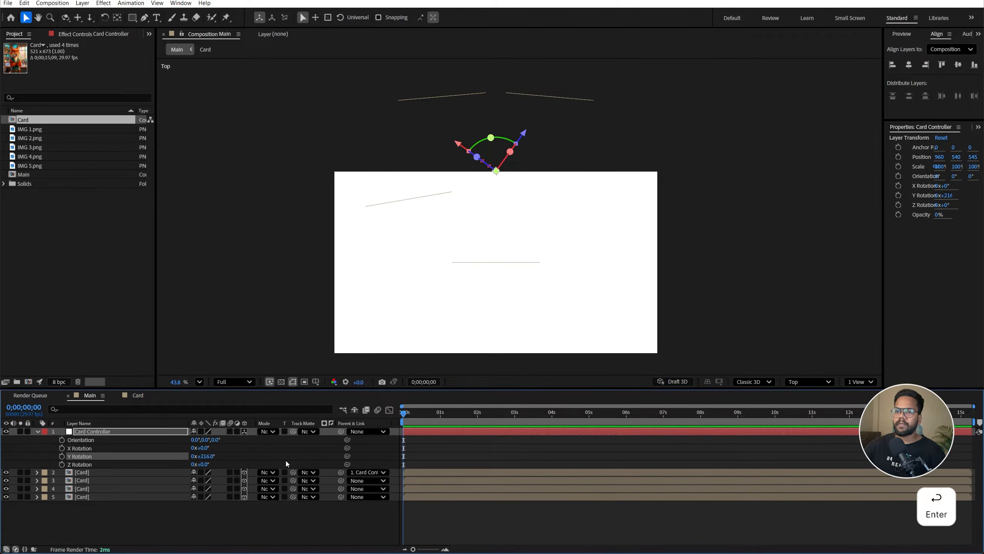
# Duplicate the linked Card layer to make a fifth card and set the parent of the copy in layer 3 to None.
pyautogui.click(111, 472)
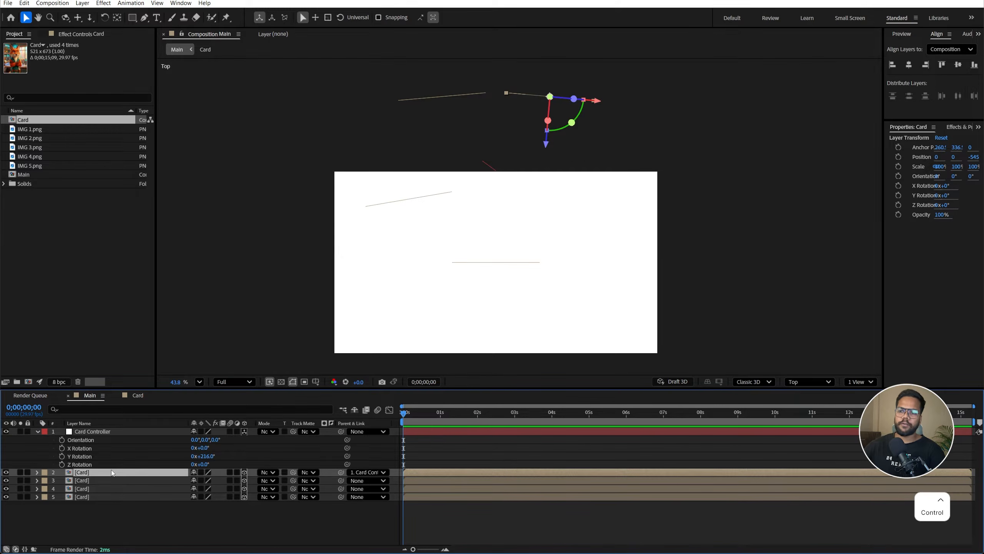
pyautogui.hotkey('ctrl', 'd')
pyautogui.click(361, 481)
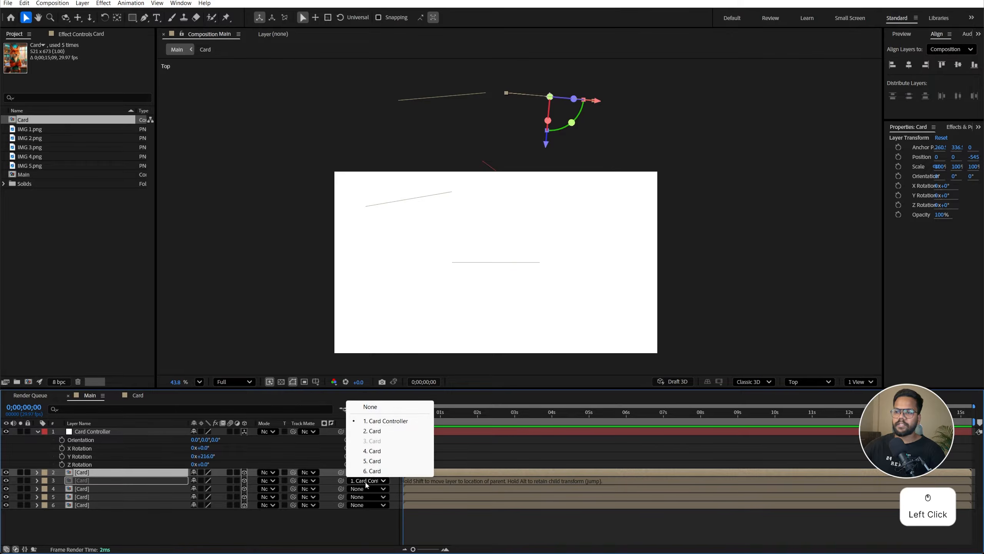
pyautogui.click(368, 407)
# Add 72° once more to the Card Controller's Y Rotation, bringing it to 288°.
pyautogui.click(170, 457)
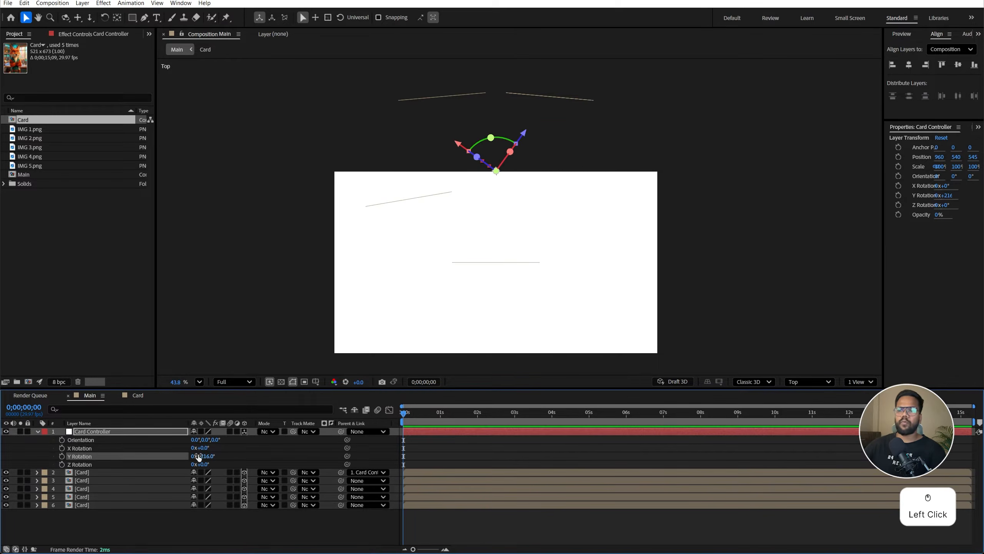
pyautogui.moveTo(211, 456); pyautogui.dragTo(210, 456)
pyautogui.click(210, 456)
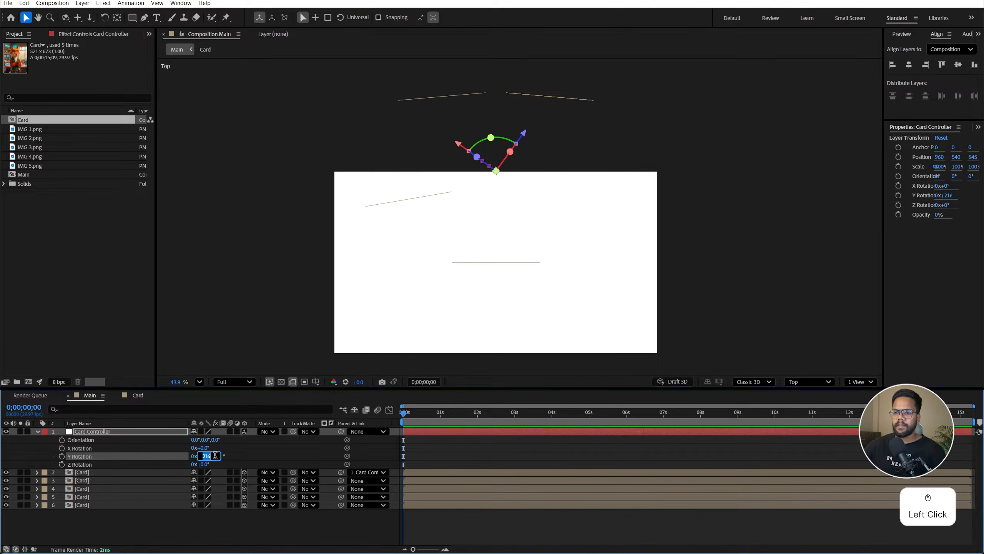
pyautogui.write('288')
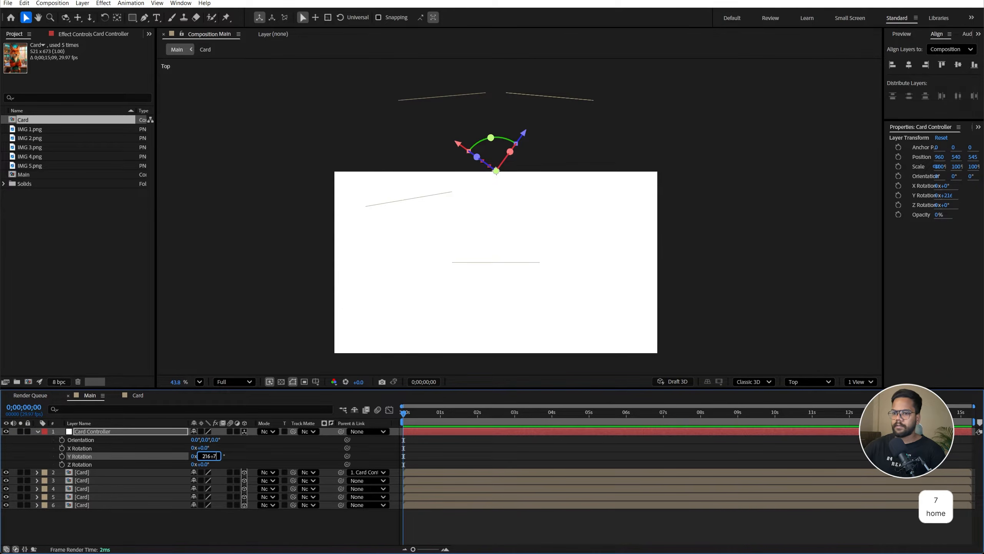
pyautogui.press('Return')
# Parent all five Card layers to the Card Controller.
pyautogui.moveTo(117, 511); pyautogui.dragTo(124, 469)
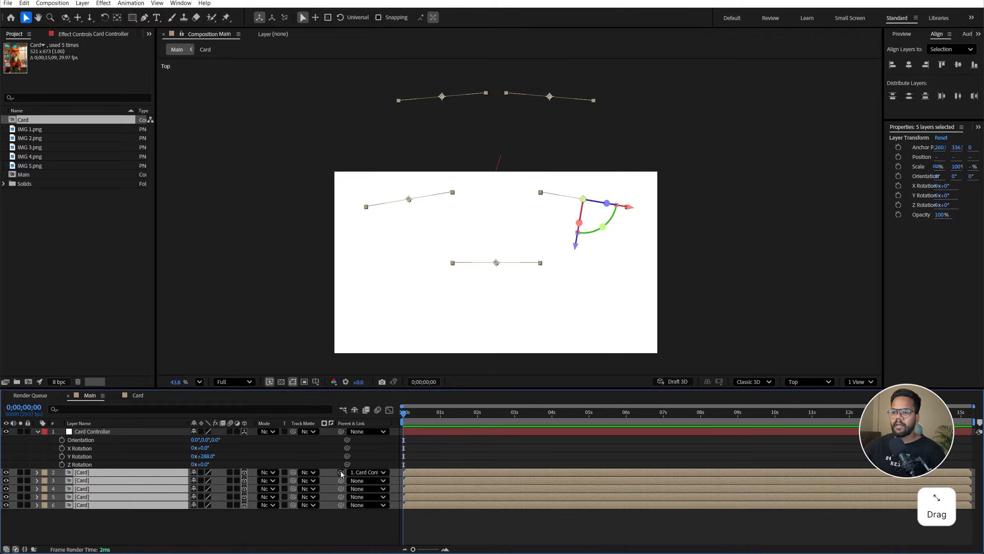
pyautogui.moveTo(341, 476); pyautogui.dragTo(132, 432)
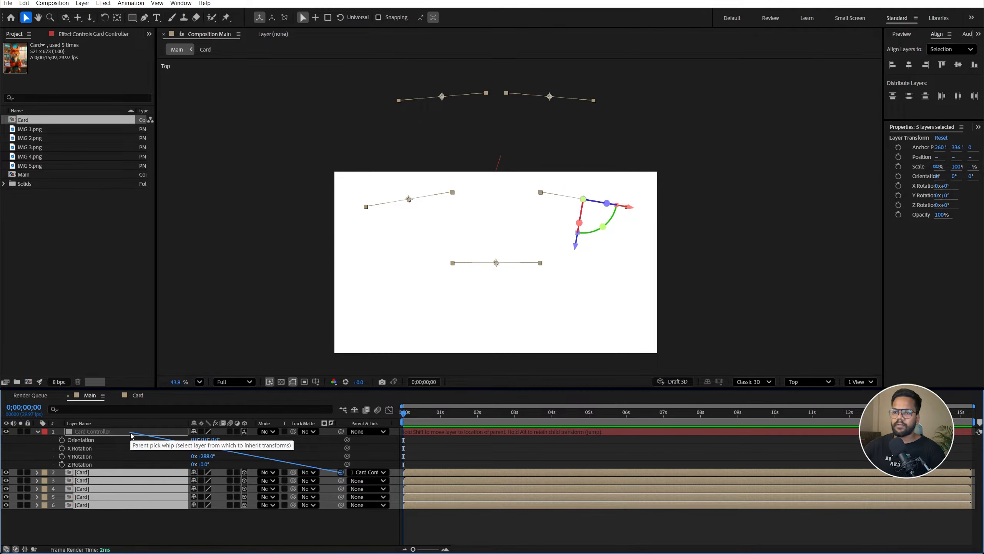
# Reveal the rotation properties of all five Card layers to check their values, and collapse them again.
pyautogui.click(105, 525)
pyautogui.moveTo(106, 524); pyautogui.dragTo(117, 472)
pyautogui.press('r')
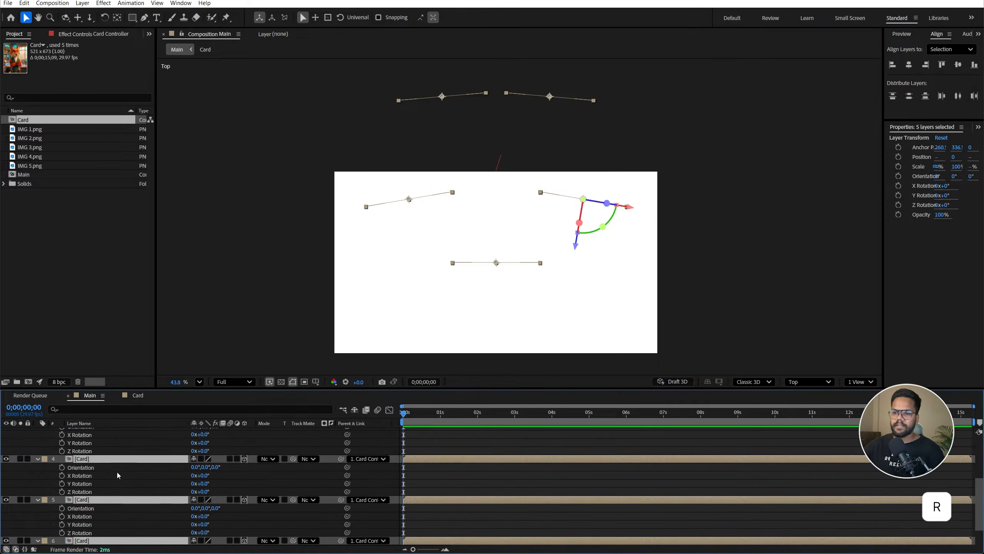
pyautogui.scroll(3, 128, 462)
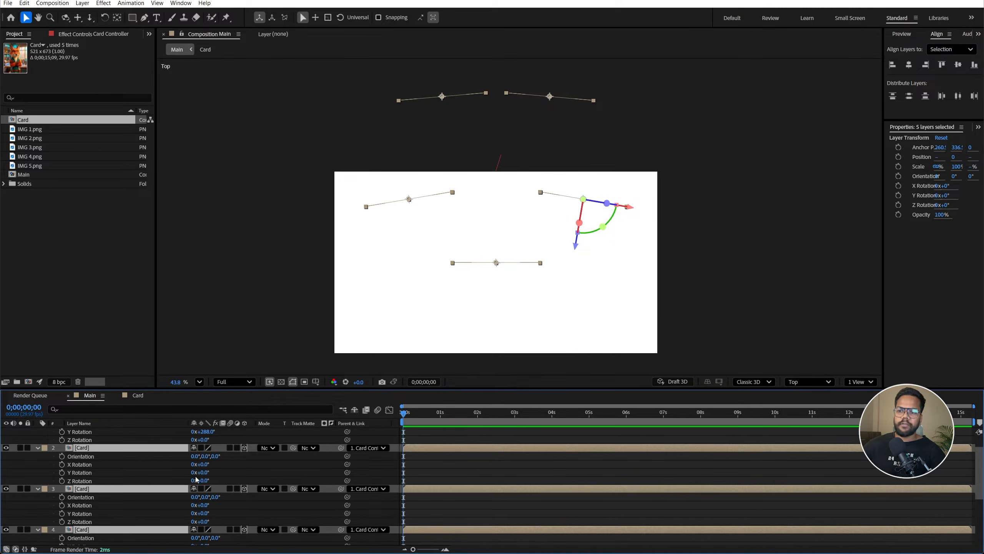
pyautogui.hotkey('ctrl', 'z')
# Spin the Card Controller on its Y axis to test the ring, and switch the 3D view from Top to Active Camera.
pyautogui.moveTo(199, 456); pyautogui.dragTo(408, 314)
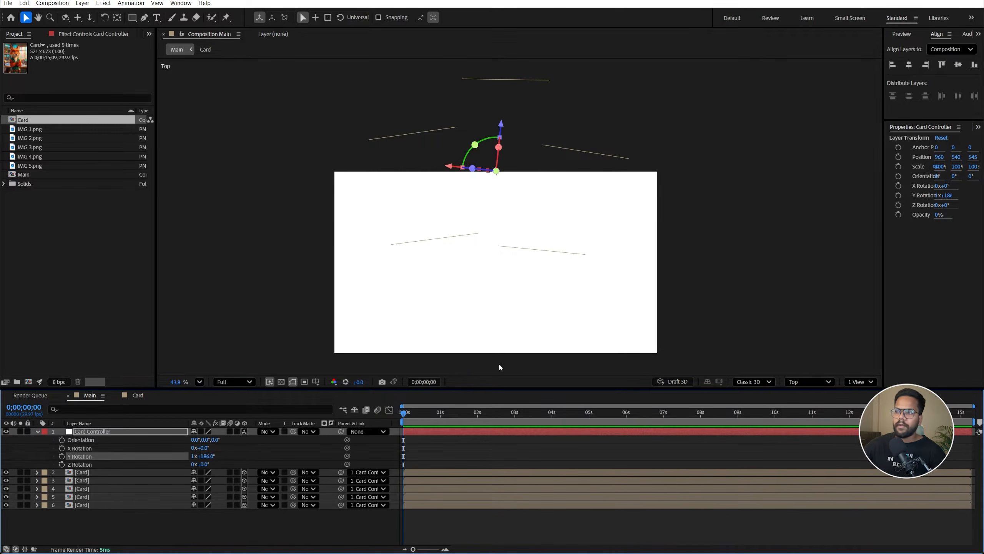
pyautogui.click(797, 381)
pyautogui.click(824, 202)
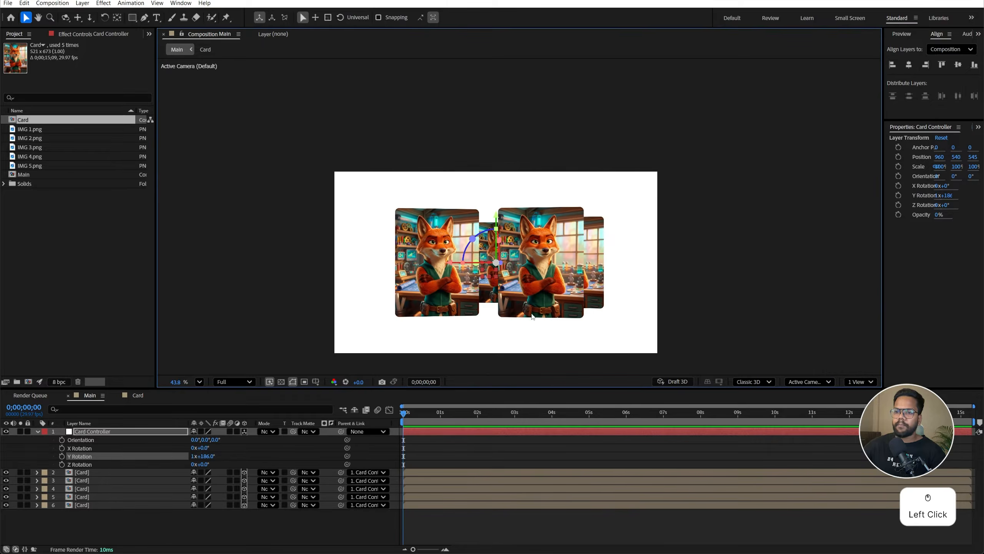
# Reset the Card Controller's Y Rotation to 0x+0° and fit the composition in the viewer.
pyautogui.click(192, 456)
pyautogui.write('0')
pyautogui.press('Return')
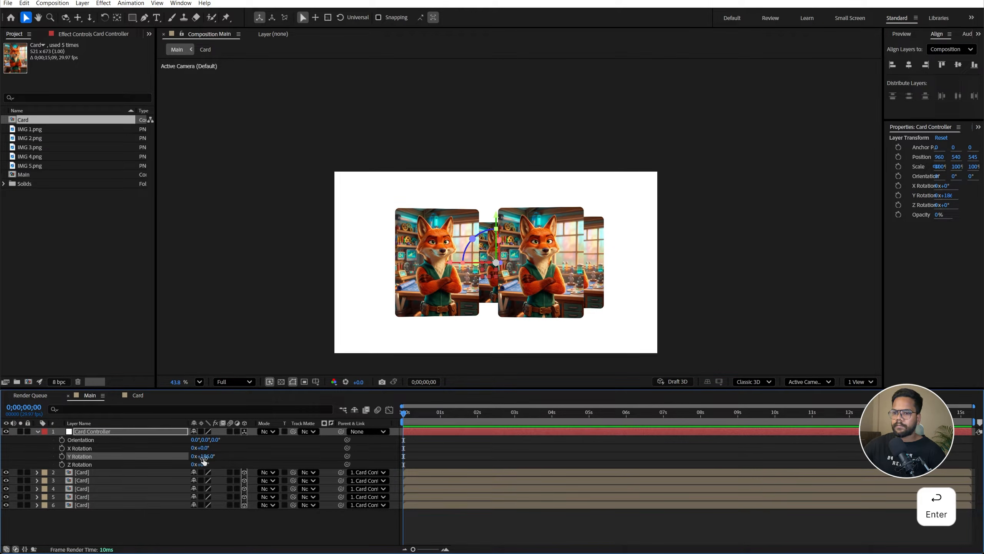
pyautogui.click(203, 456)
pyautogui.write('0')
pyautogui.press('Return')
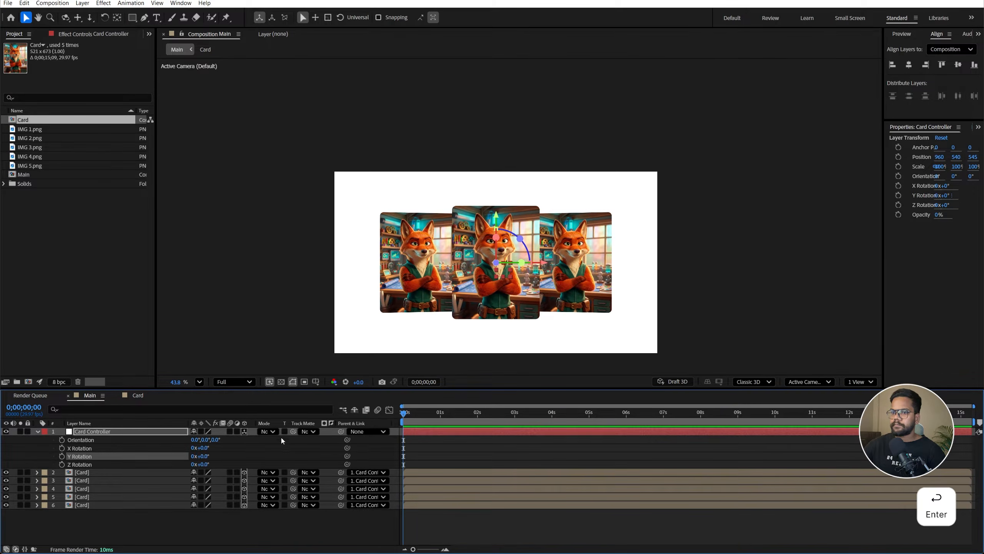
pyautogui.click(199, 382)
pyautogui.click(209, 191)
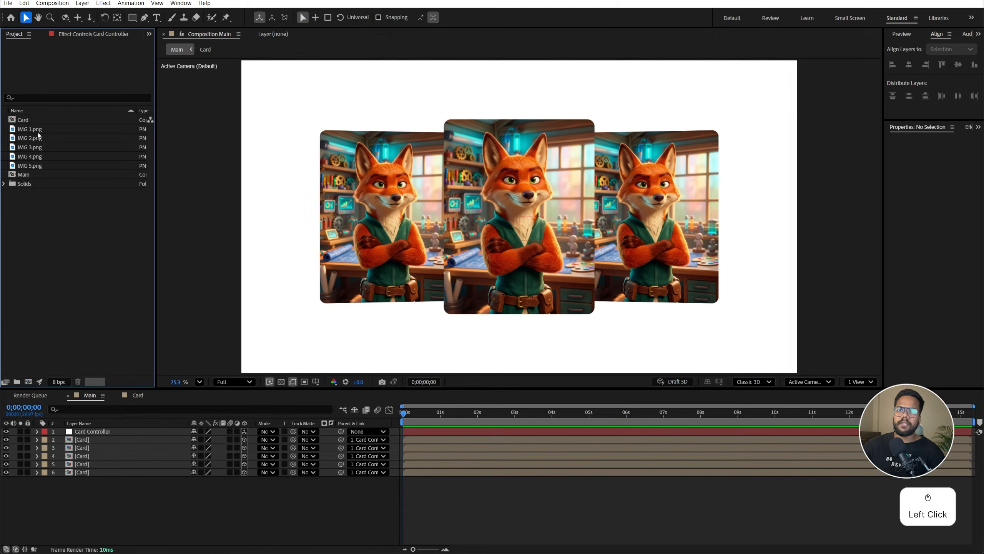
# Duplicate the Card composition in the project four times to create Card 2 through Card 5.
pyautogui.click(29, 120)
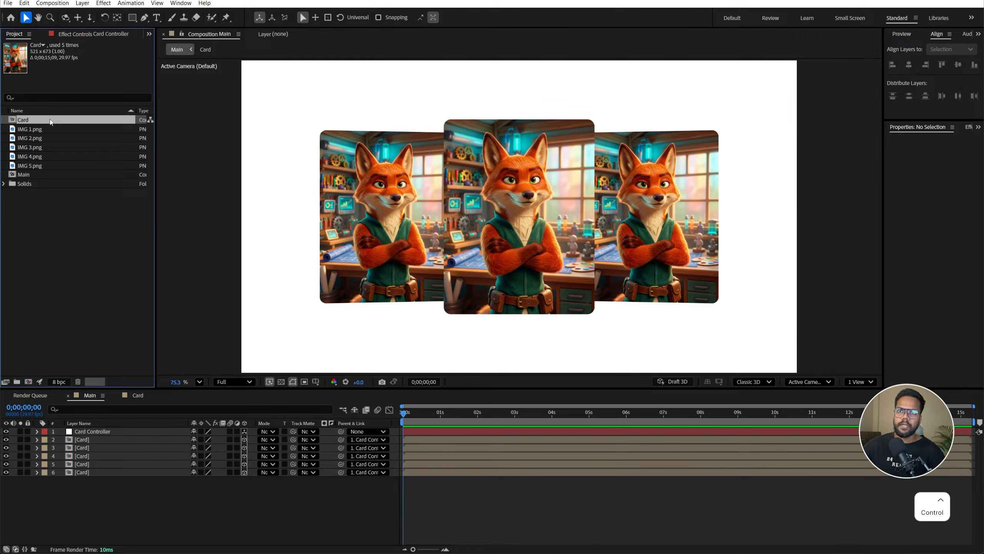
pyautogui.hotkey('ctrl', 'd')
pyautogui.hotkey('ctrl', 'd')
pyautogui.hotkey('ctrl', 'd')
pyautogui.hotkey('ctrl', 'd')
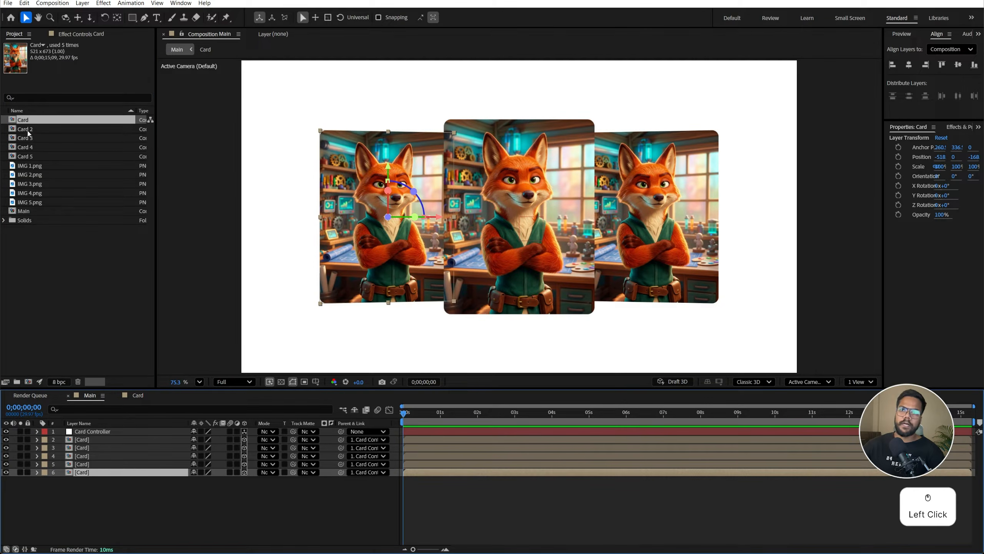
# Replace the source of layer 5 with the Card 2 composition and the source of layer 4 with Card 3.
pyautogui.click(27, 132)
pyautogui.click(83, 465)
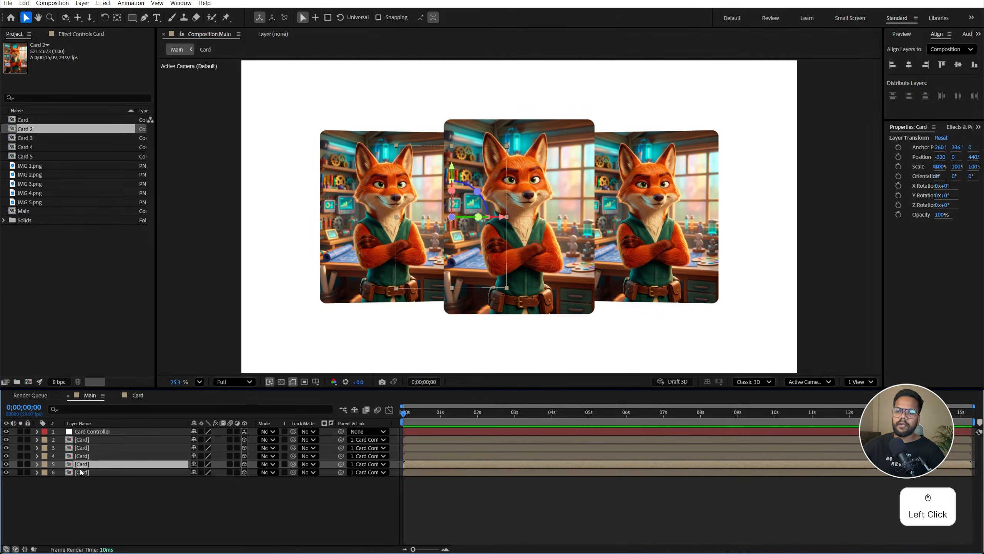
pyautogui.moveTo(27, 131); pyautogui.dragTo(85, 465)
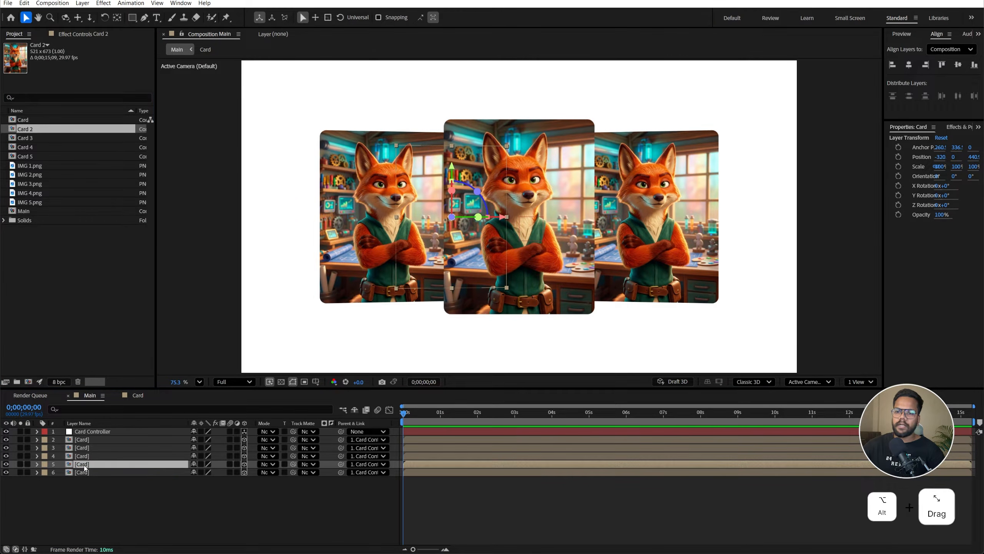
pyautogui.click(81, 456)
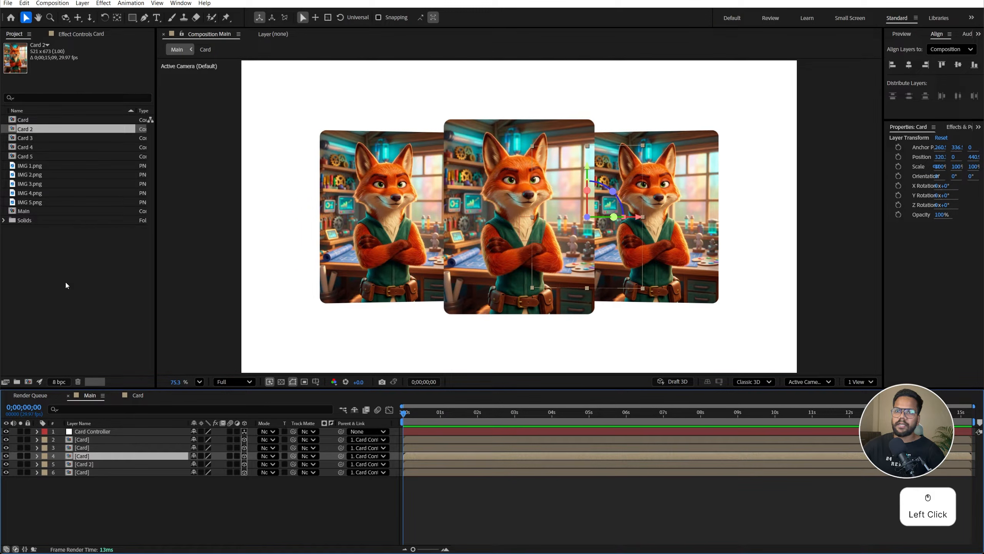
pyautogui.click(31, 138)
pyautogui.moveTo(31, 139); pyautogui.dragTo(87, 456)
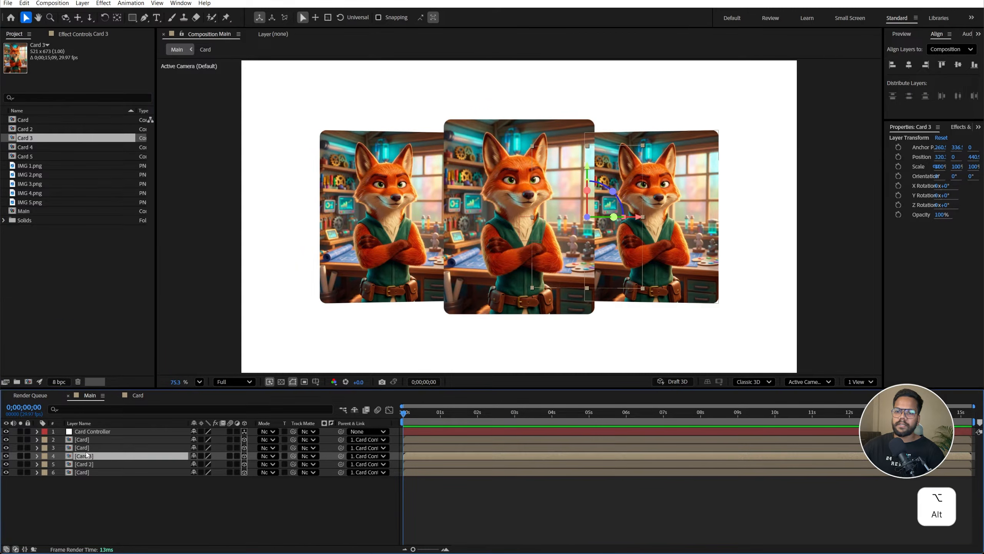
# Replace the source of layer 3 with the Card 4 composition and the source of layer 2 with Card 5.
pyautogui.click(84, 447)
pyautogui.click(28, 148)
pyautogui.click(31, 148)
pyautogui.moveTo(31, 147); pyautogui.dragTo(96, 446)
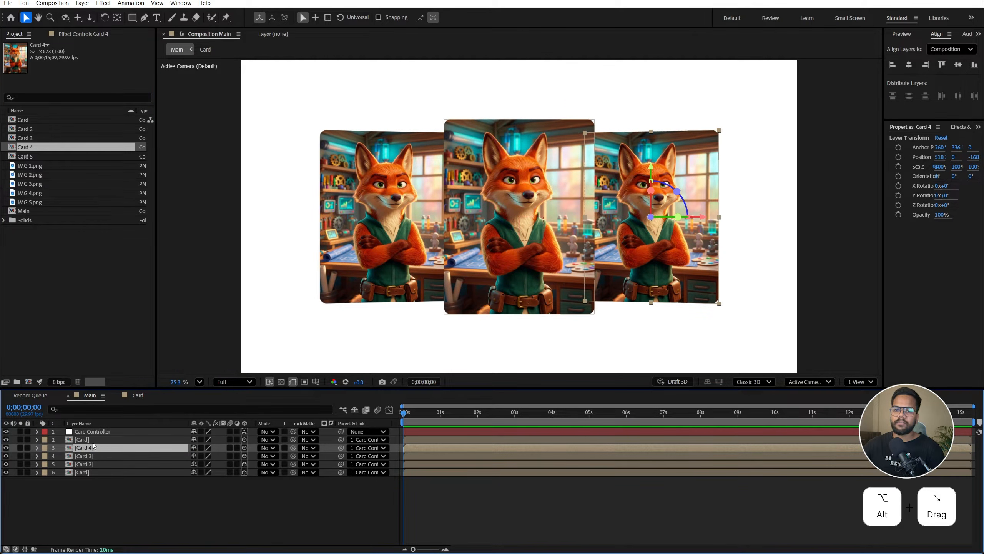
pyautogui.click(92, 442)
pyautogui.click(31, 157)
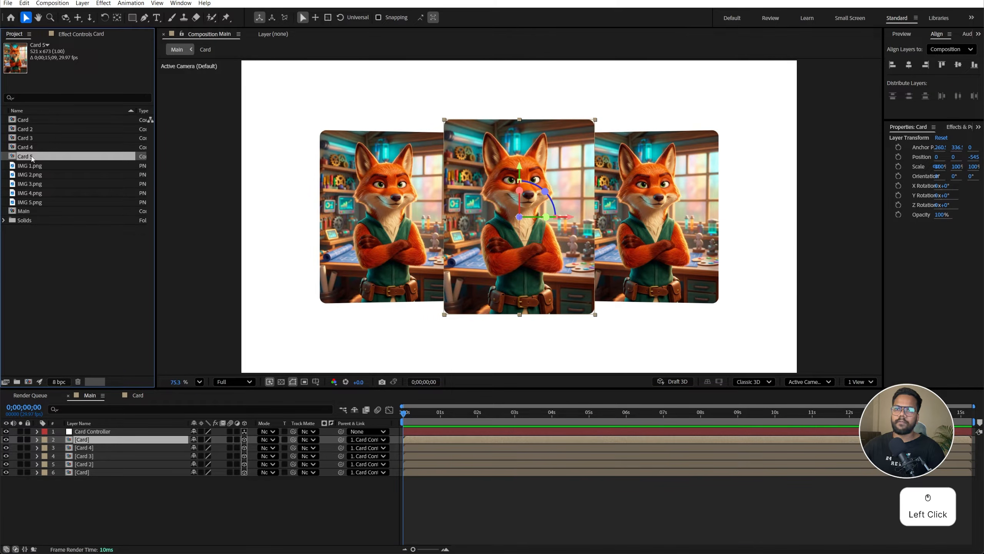
pyautogui.moveTo(31, 156); pyautogui.dragTo(92, 433)
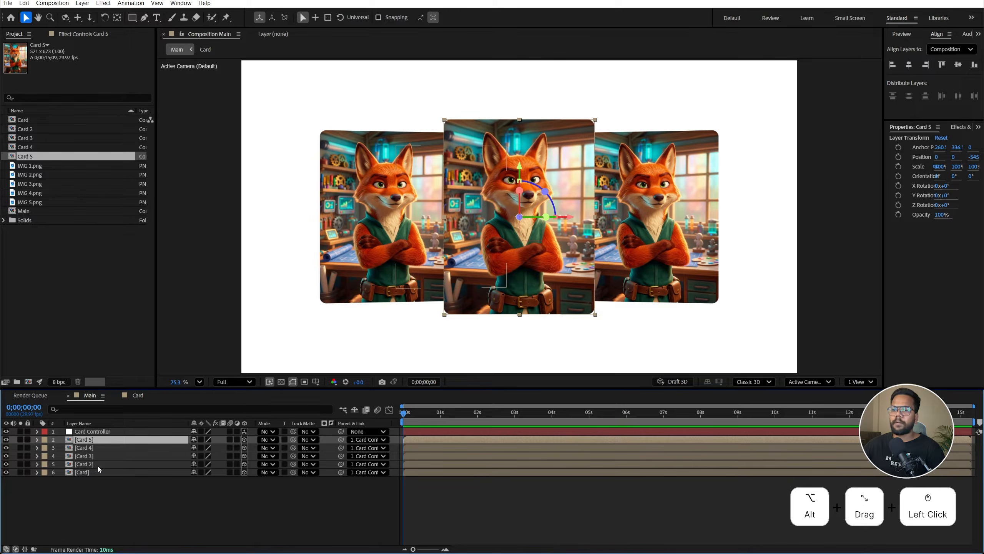
# Open the Card 2, Card 3, Card 4 and Card 5 precompositions together from the Main timeline.
pyautogui.click(95, 463)
pyautogui.keyDown('shift'); pyautogui.click(92, 442); pyautogui.keyUp('shift')
pyautogui.doubleClick(89, 440)
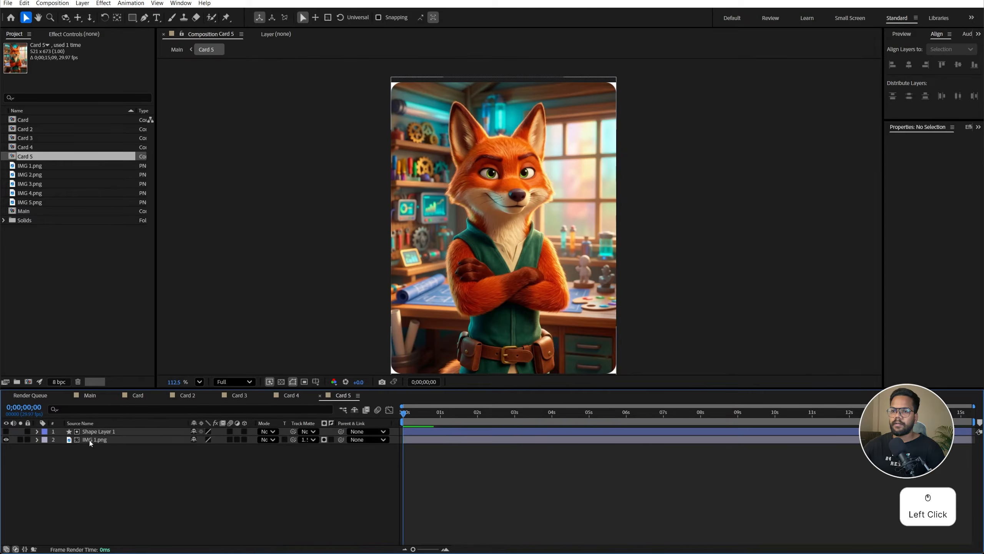
# Replace the IMG 1.png layer in the Card 2 composition with IMG 2.png.
pyautogui.click(187, 396)
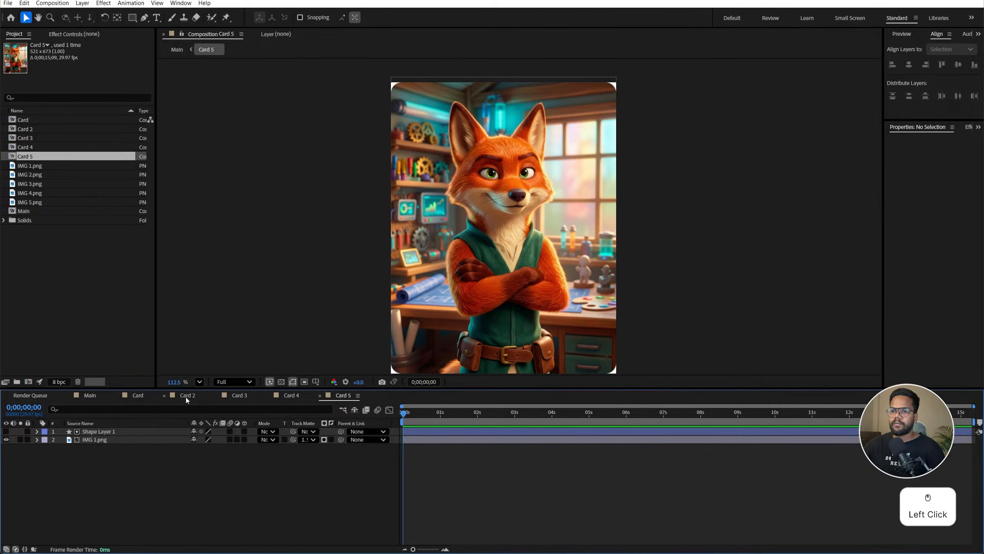
pyautogui.click(32, 176)
pyautogui.hotkey('ctrl', 'z')
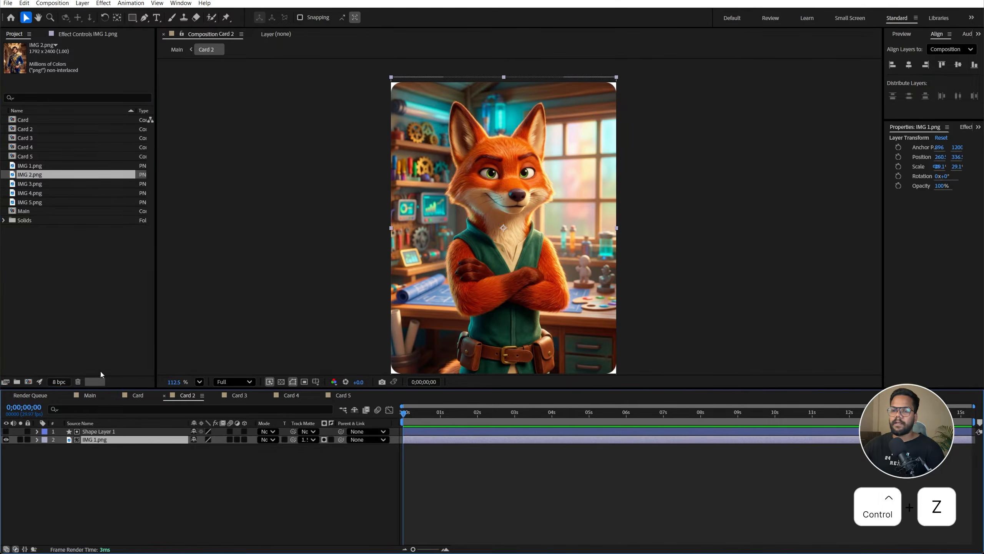
pyautogui.click(106, 443)
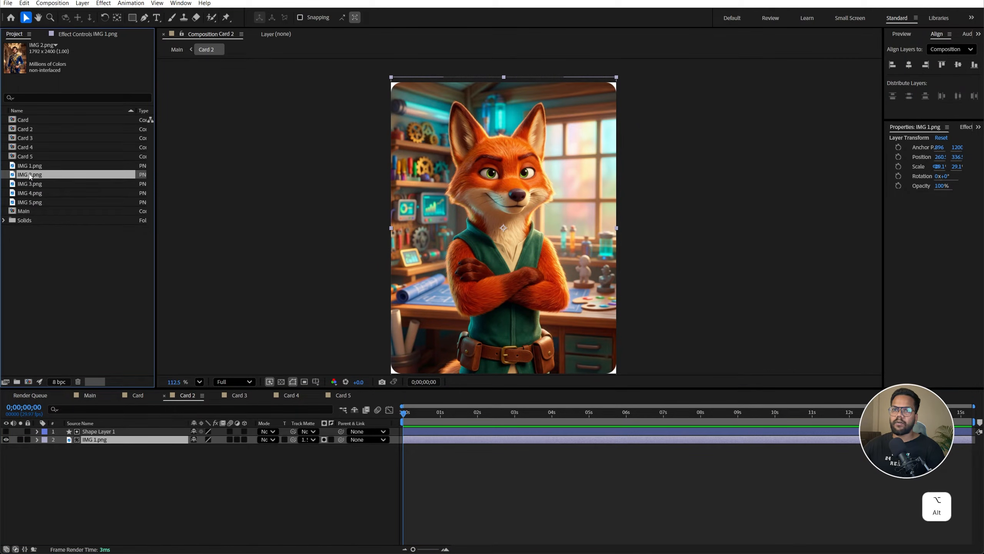
pyautogui.moveTo(31, 177); pyautogui.dragTo(104, 441)
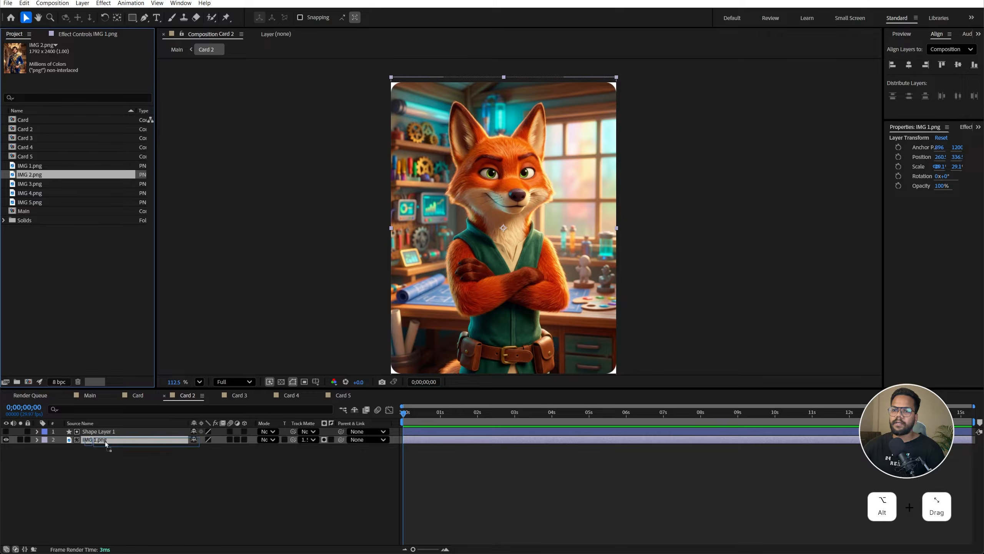
# Replace the IMG 1.png layer in the Card 3 composition with IMG 3.png.
pyautogui.click(239, 395)
pyautogui.click(89, 441)
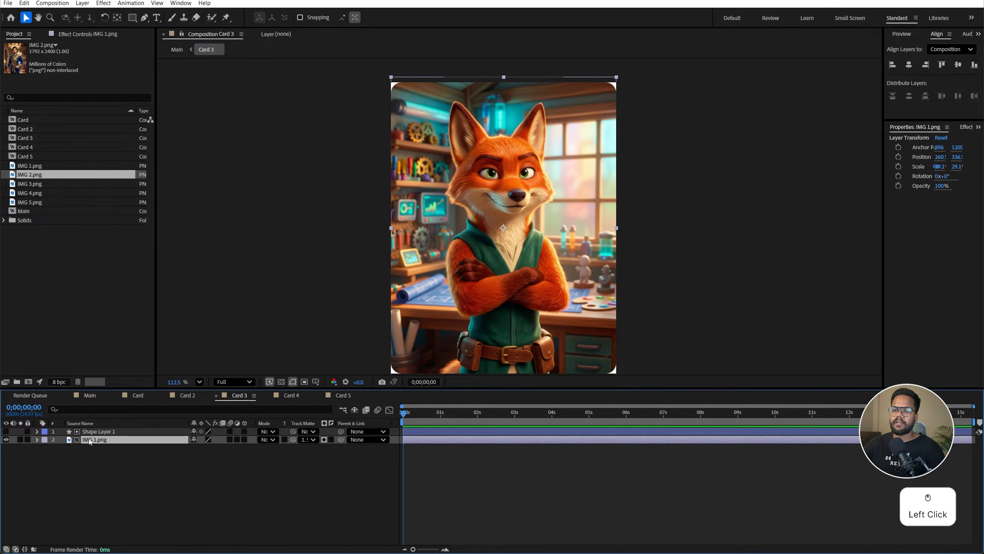
pyautogui.moveTo(26, 185); pyautogui.dragTo(104, 443)
# Replace the IMG 1.png layer in the Card 4 composition with IMG 4.png.
pyautogui.click(289, 395)
pyautogui.click(93, 439)
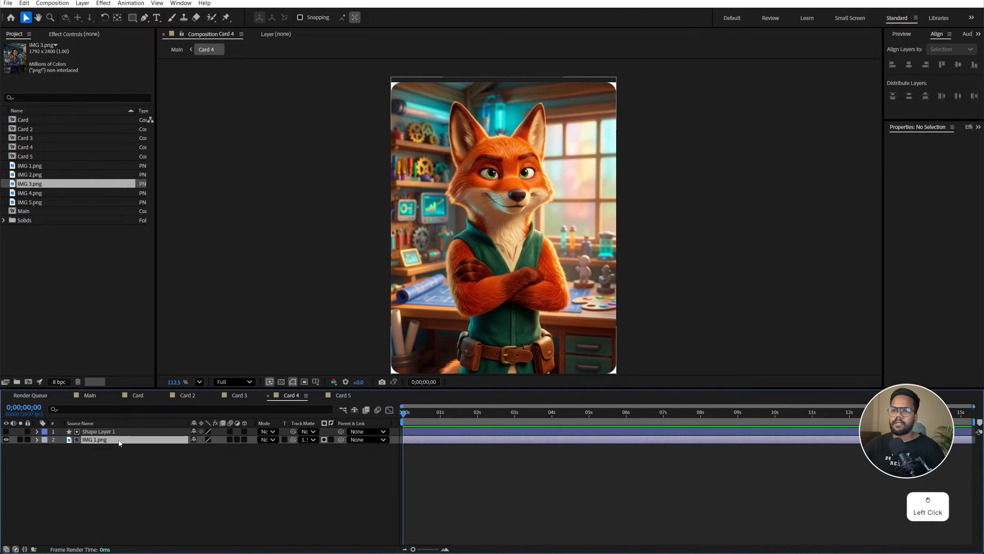
pyautogui.click(35, 193)
pyautogui.moveTo(31, 195); pyautogui.dragTo(97, 439)
# Replace the IMG 1.png layer in the Card 5 composition with IMG 5.png.
pyautogui.click(343, 398)
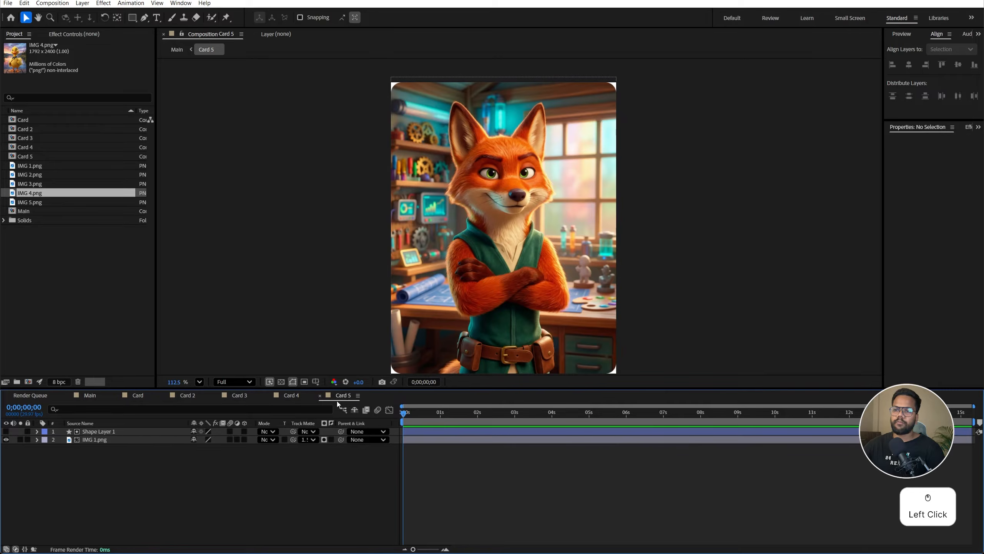
pyautogui.click(95, 440)
pyautogui.click(31, 202)
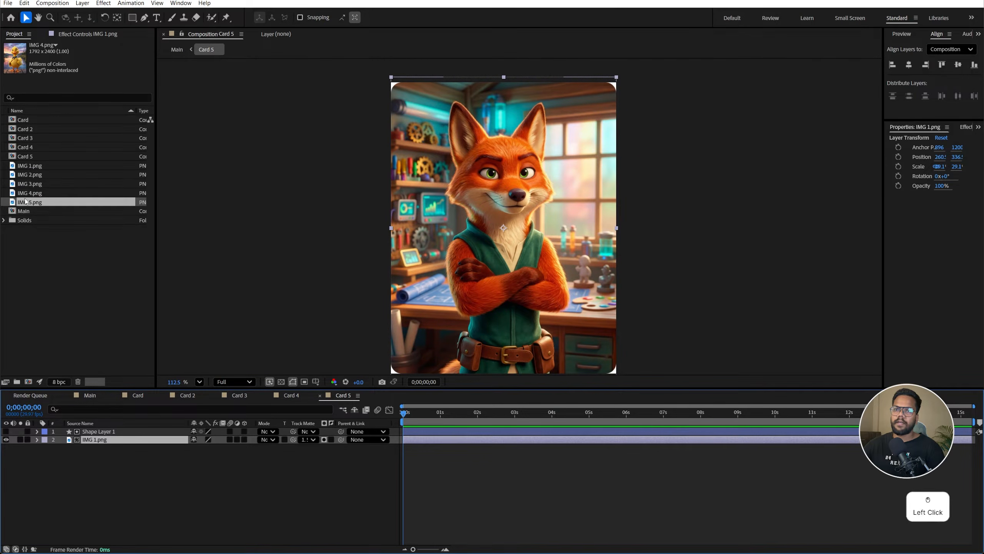
pyautogui.moveTo(31, 202); pyautogui.dragTo(87, 441)
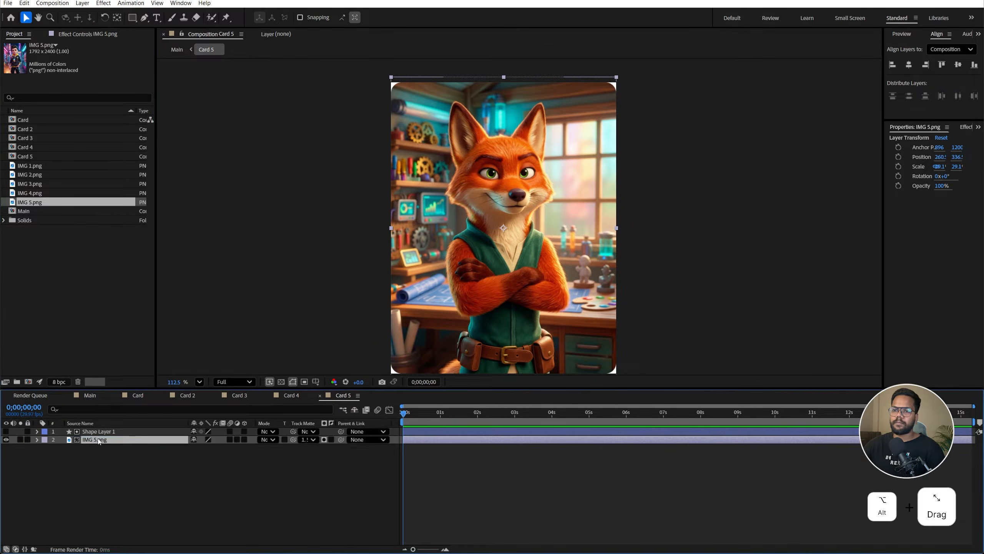
# In the Main composition, set the Card Controller's Y Rotation to 74°.
pyautogui.click(90, 396)
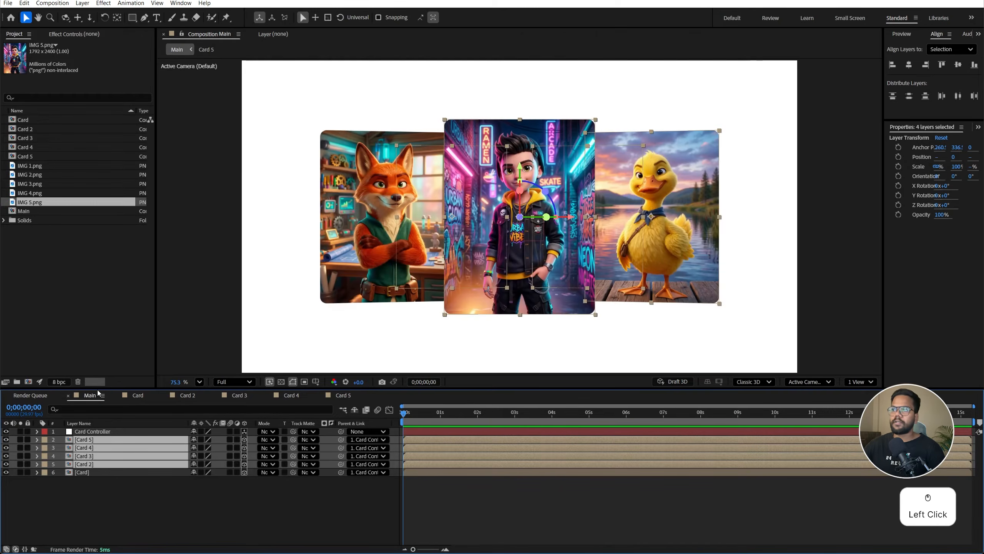
pyautogui.click(142, 434)
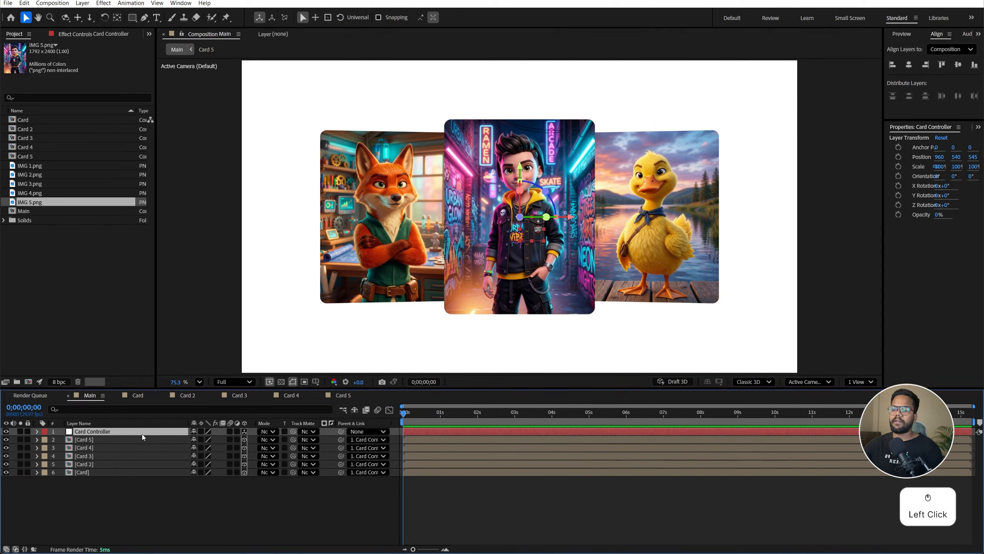
pyautogui.press('r')
pyautogui.press('r')
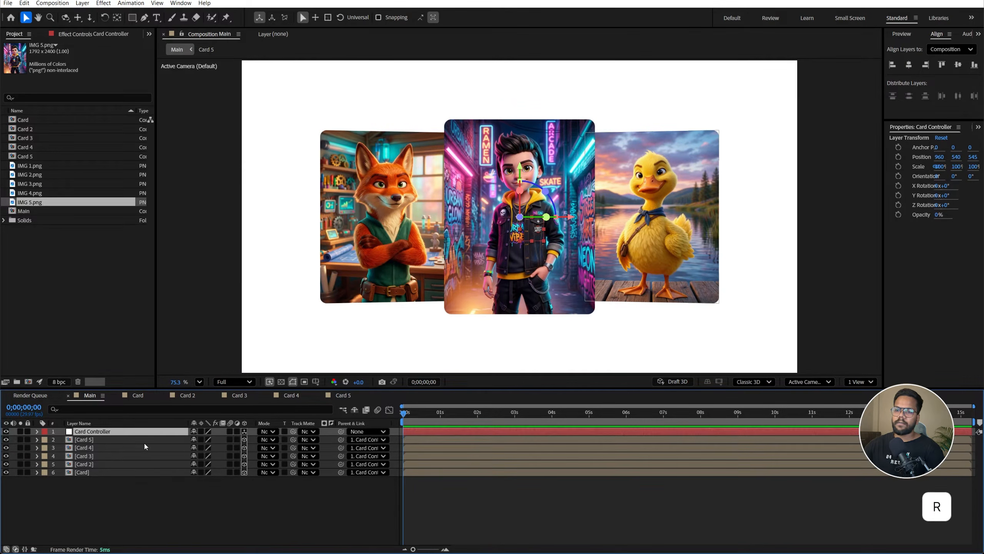
pyautogui.press('r')
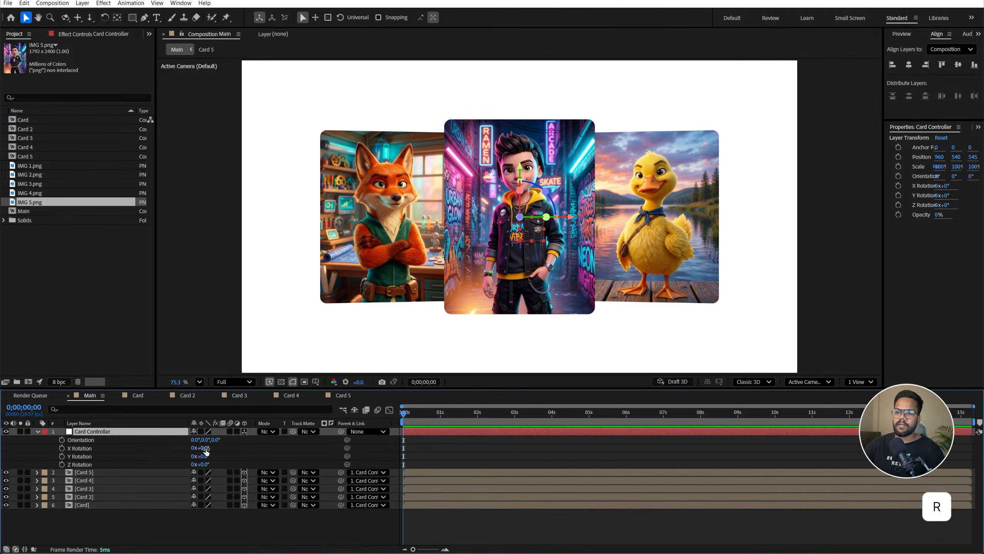
pyautogui.moveTo(200, 457); pyautogui.dragTo(241, 457)
pyautogui.click(227, 86)
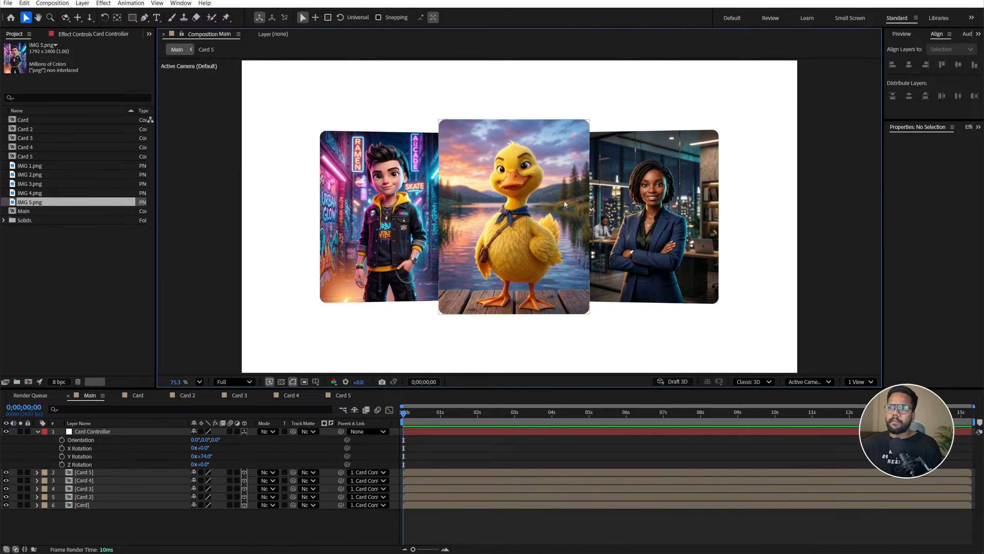
# Add a 35mm two-node camera named Camera 1 with Depth of Field enabled.
pyautogui.rightClick(195, 199)
pyautogui.moveTo(217, 202)
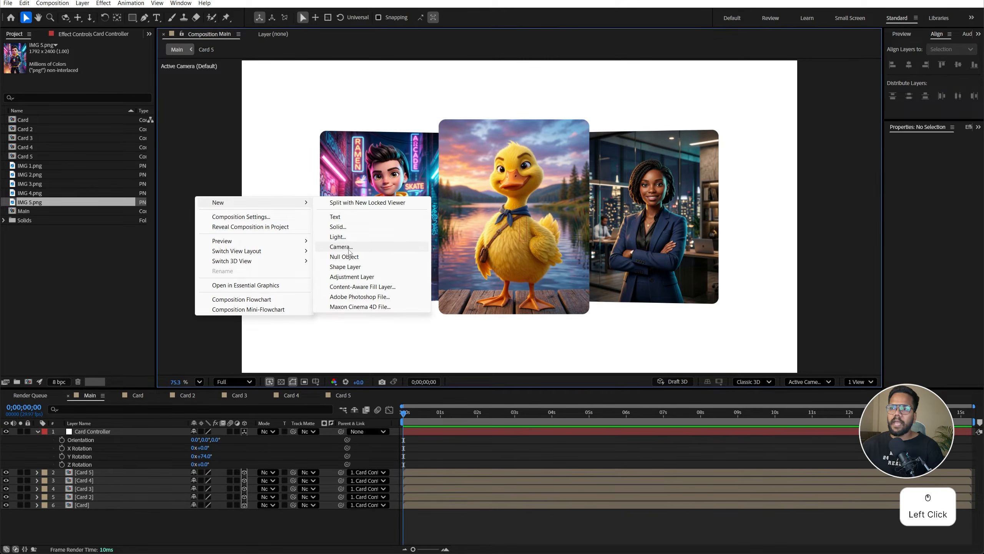
pyautogui.click(348, 247)
pyautogui.click(490, 296)
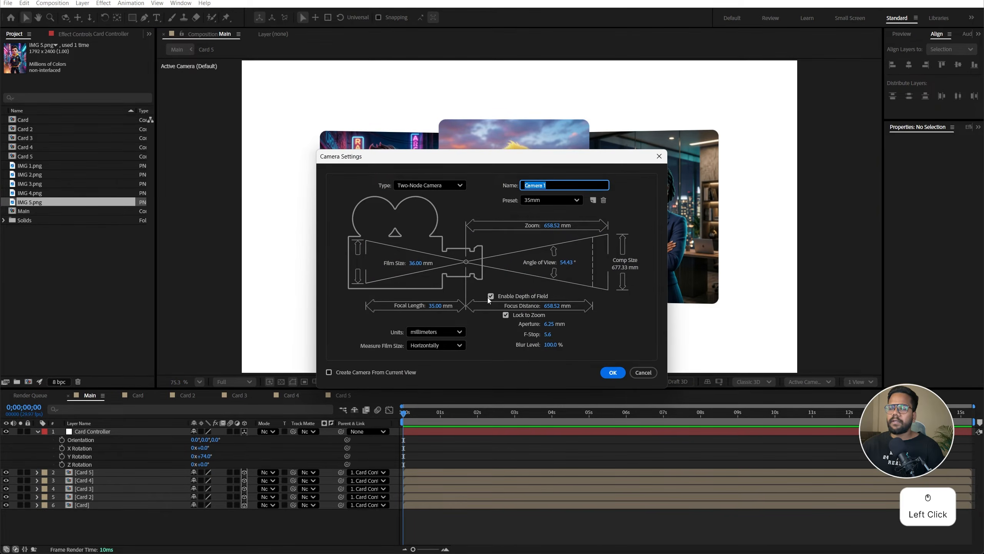
pyautogui.click(490, 298)
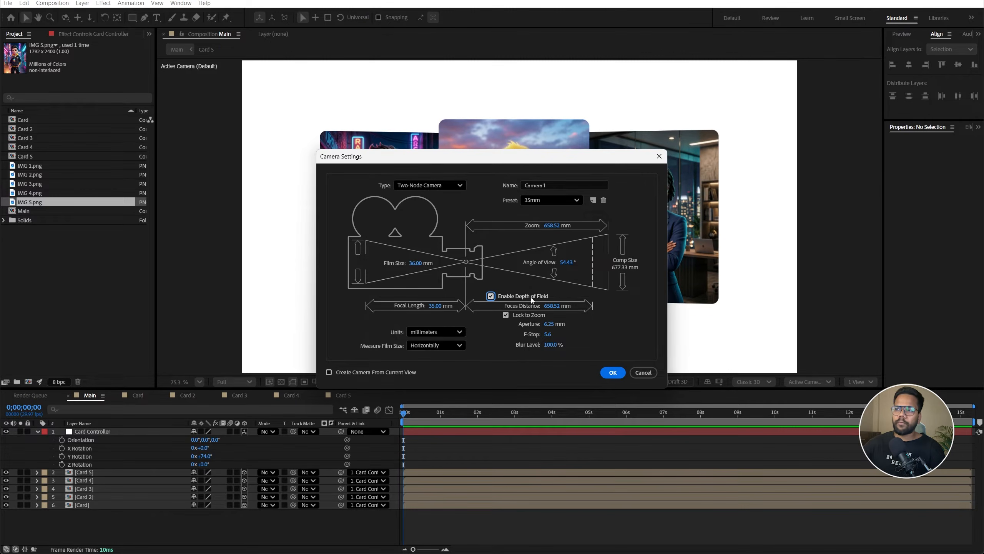
pyautogui.click(606, 371)
# Expand Camera 1's Camera Options and set its Aperture to 700 pixels.
pyautogui.click(38, 430)
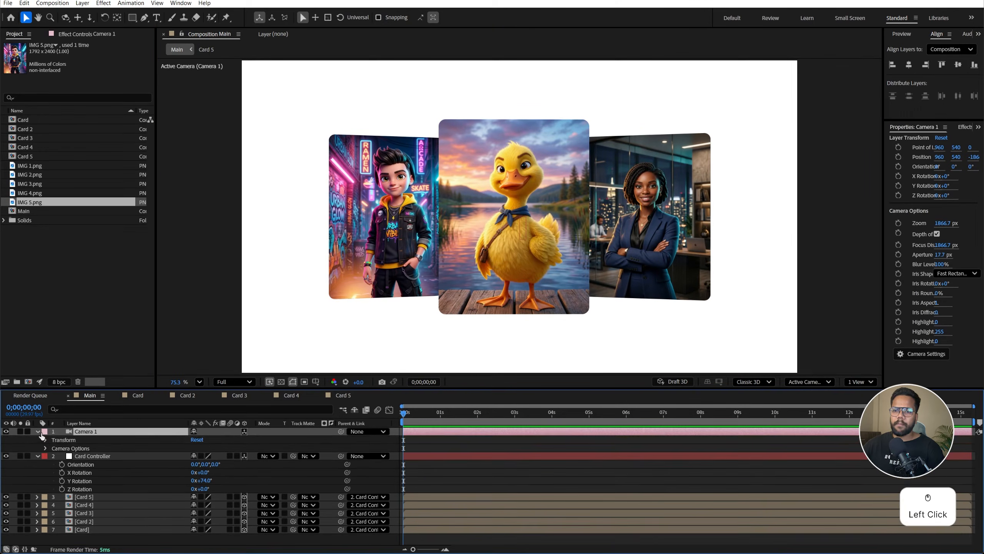
pyautogui.click(45, 448)
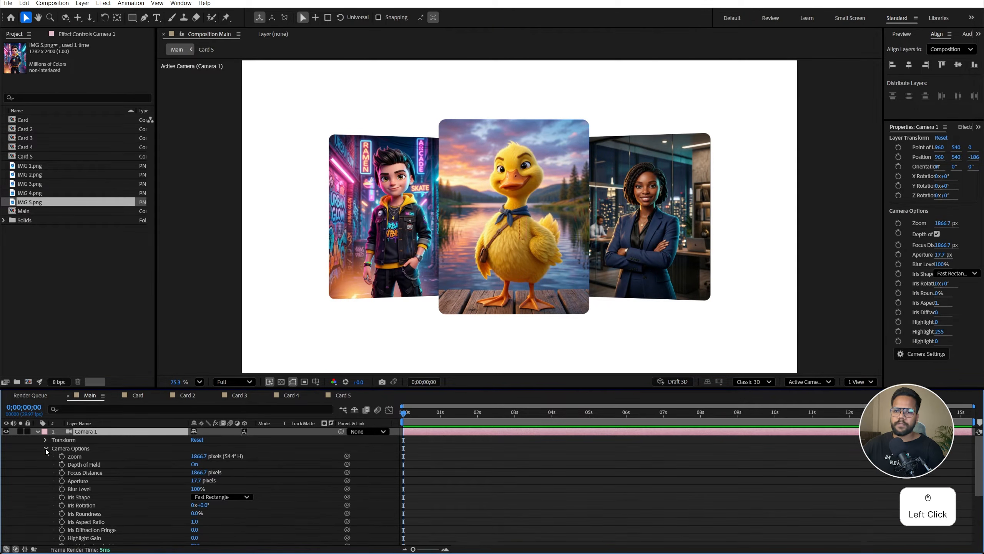
pyautogui.moveTo(162, 389); pyautogui.dragTo(162, 324)
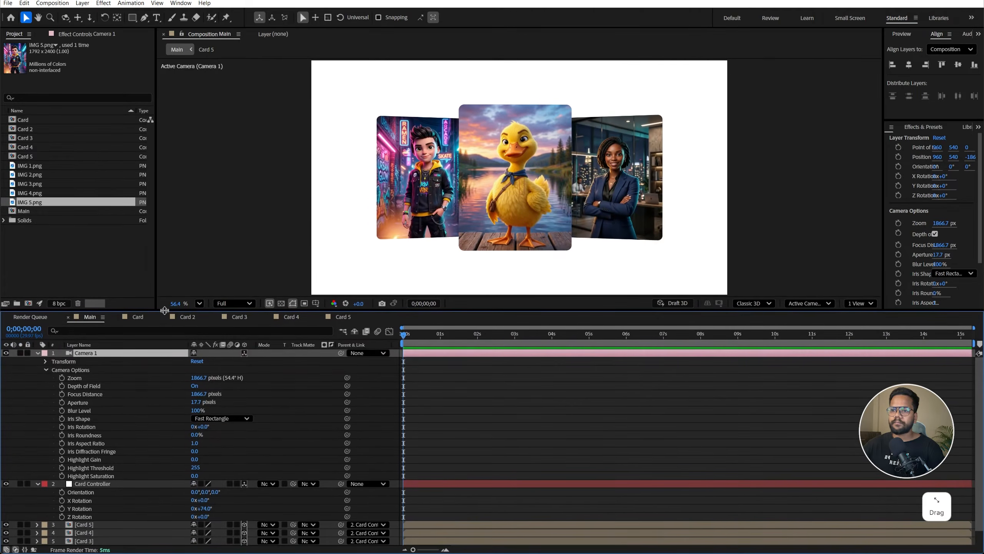
pyautogui.hotkey('ctrl', 'z')
pyautogui.moveTo(195, 416)
pyautogui.mouseDown()
pyautogui.moveTo(221, 414)
pyautogui.moveTo(197, 415)
pyautogui.mouseUp()
pyautogui.click(196, 415)
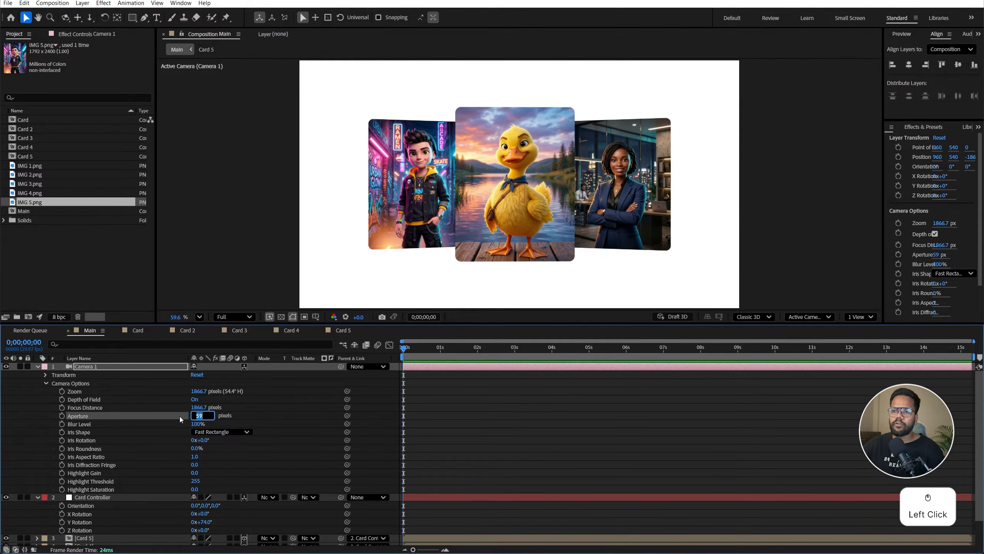
pyautogui.write('700')
pyautogui.press('Return')
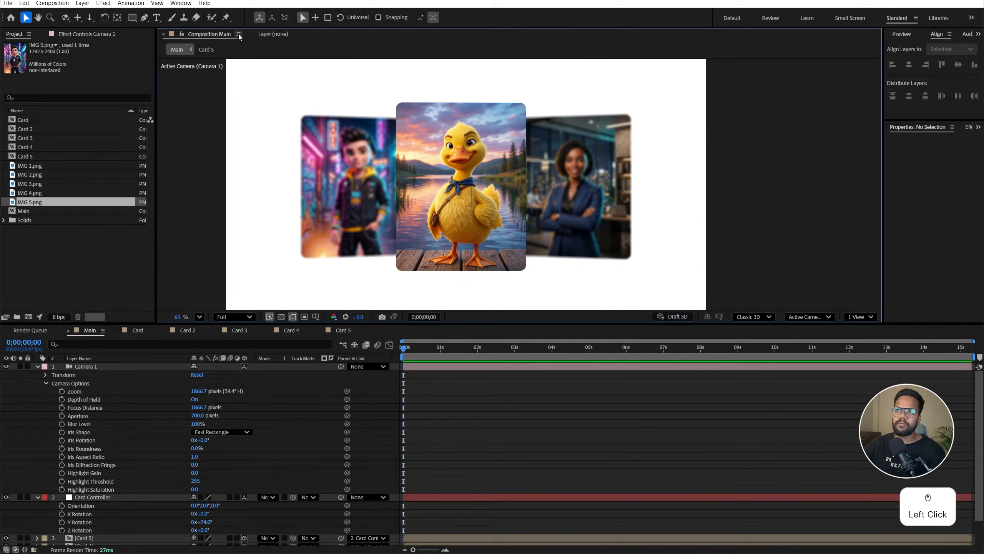
# Split the Main composition into a second viewer beside a locked one, enlarge it and switch it to the Top view.
pyautogui.click(238, 34)
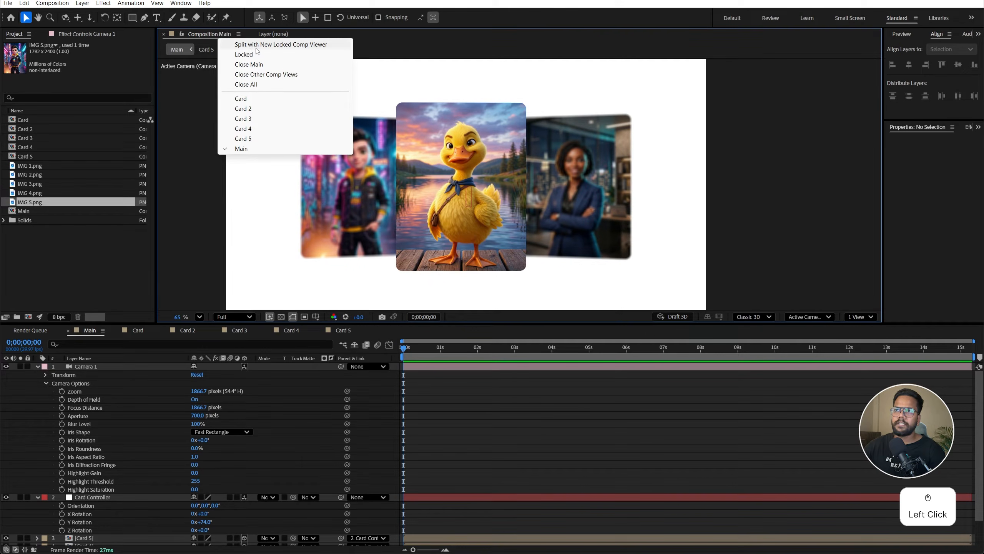
pyautogui.click(274, 47)
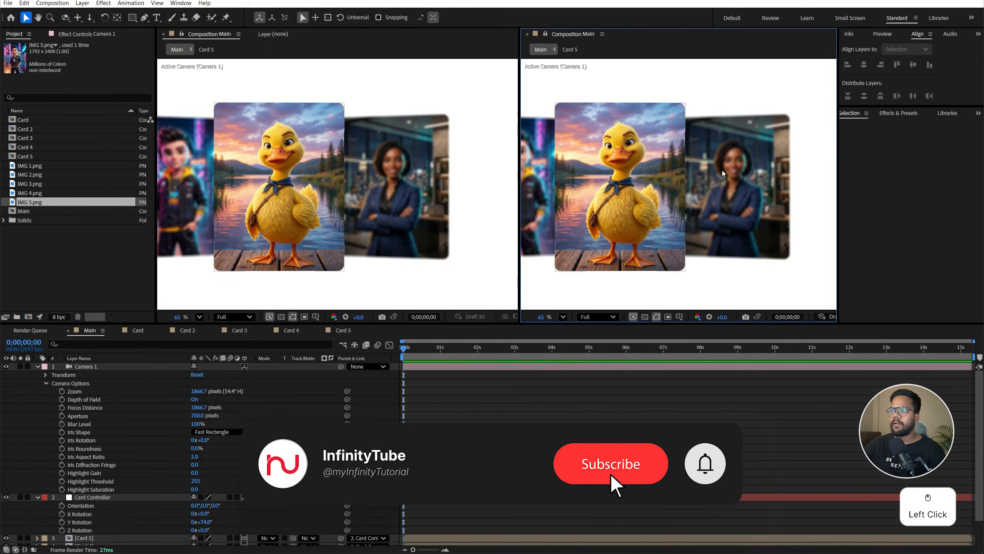
pyautogui.scroll(-2, 748, 276)
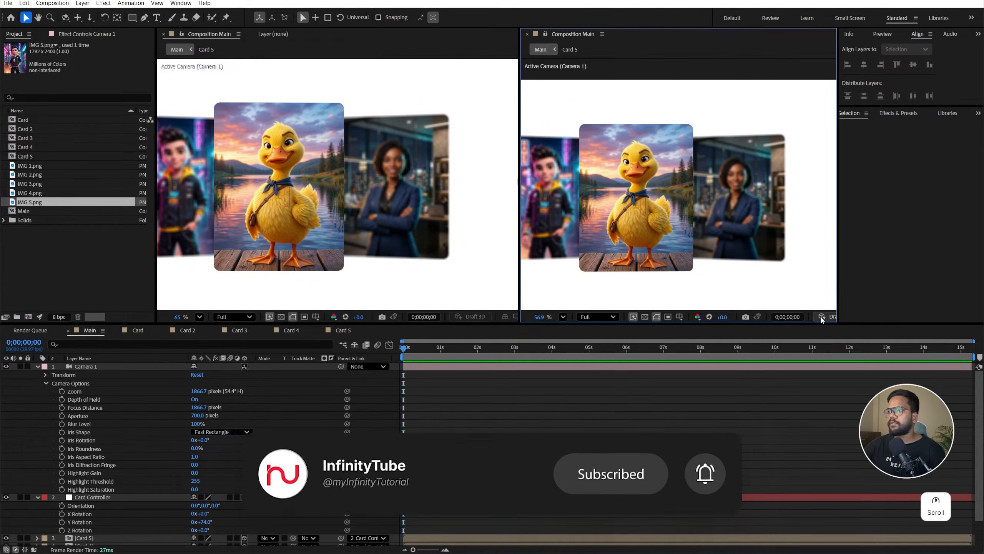
pyautogui.moveTo(837, 229); pyautogui.dragTo(926, 228)
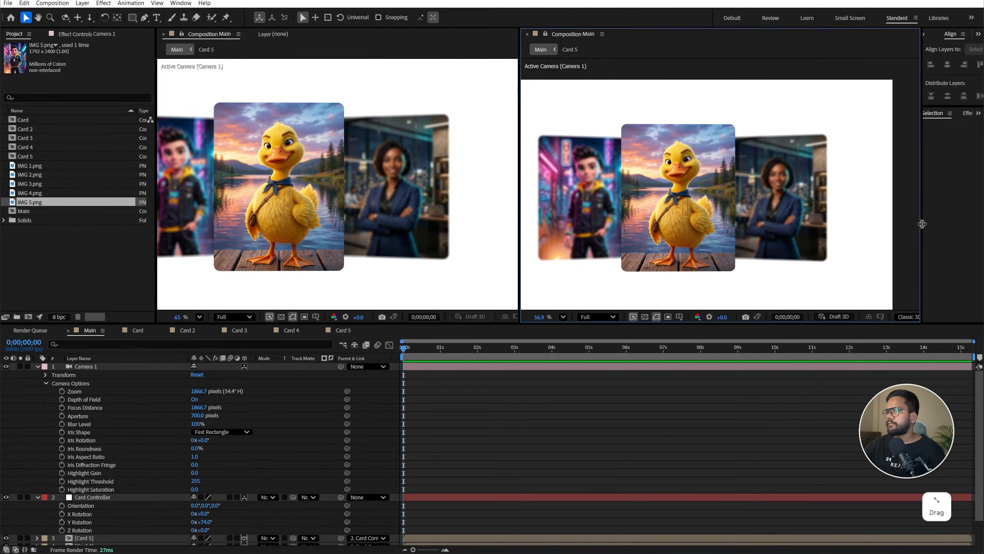
pyautogui.moveTo(519, 293); pyautogui.dragTo(451, 287)
pyautogui.click(901, 316)
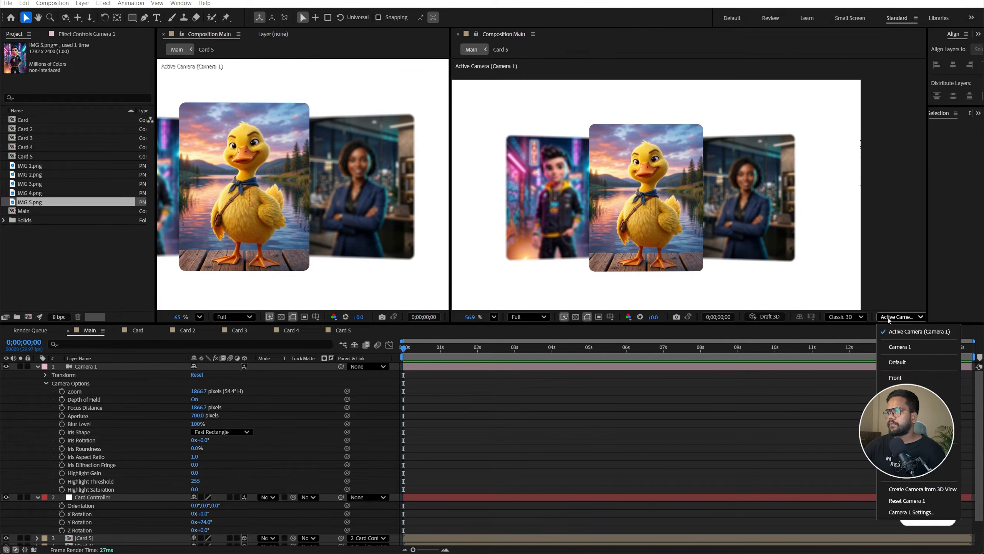
pyautogui.click(903, 401)
pyautogui.scroll(-3, 647, 186)
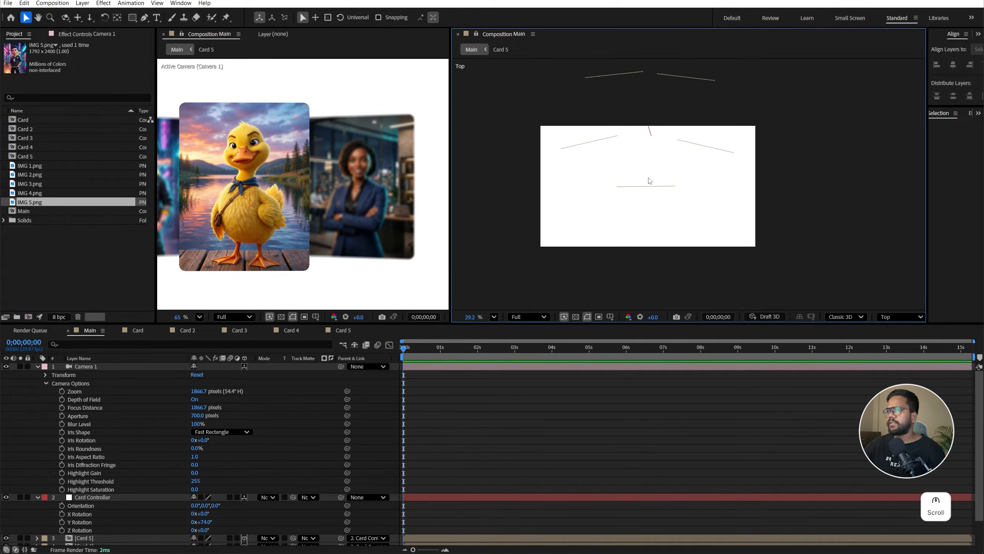
# Try moving Camera 1 backward along Z, away from the cards, in the Top view, and undo the move.
pyautogui.click(119, 367)
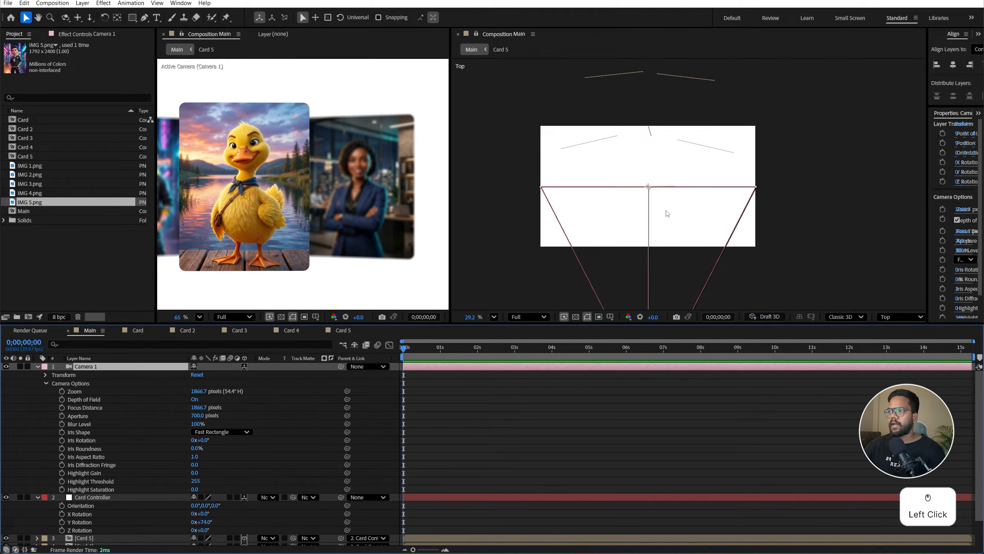
pyautogui.scroll(3, 668, 214)
pyautogui.click(660, 182)
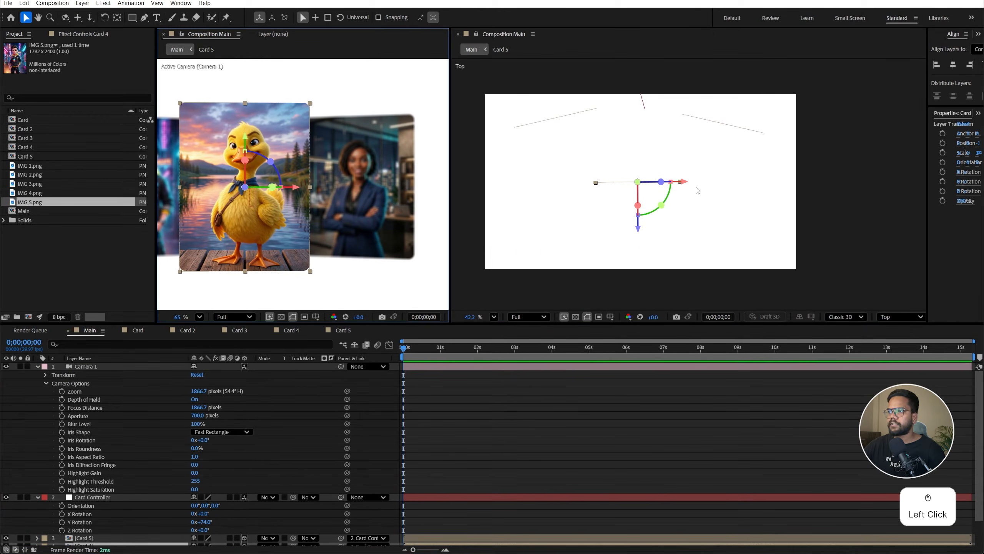
pyautogui.click(120, 366)
pyautogui.scroll(-4, 626, 281)
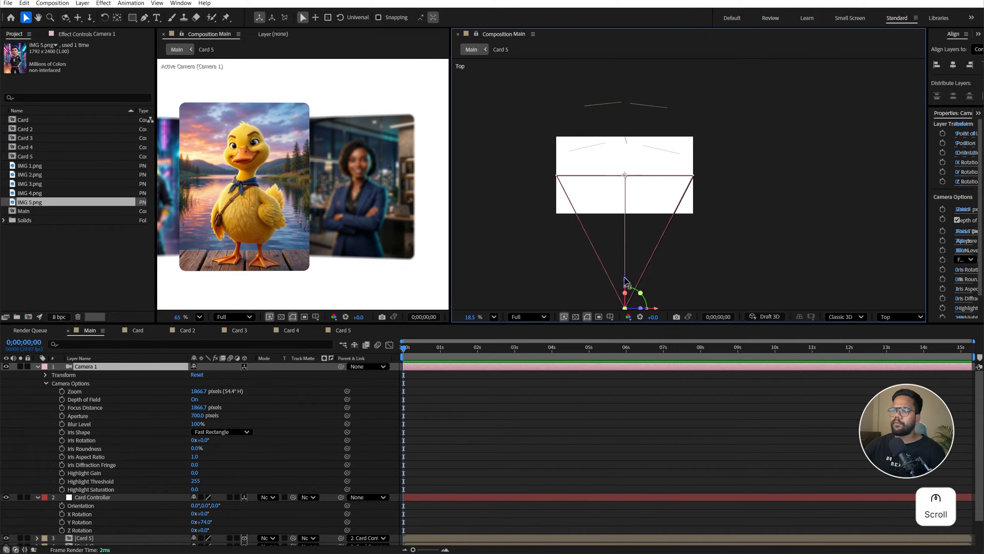
pyautogui.moveTo(626, 280); pyautogui.dragTo(625, 326)
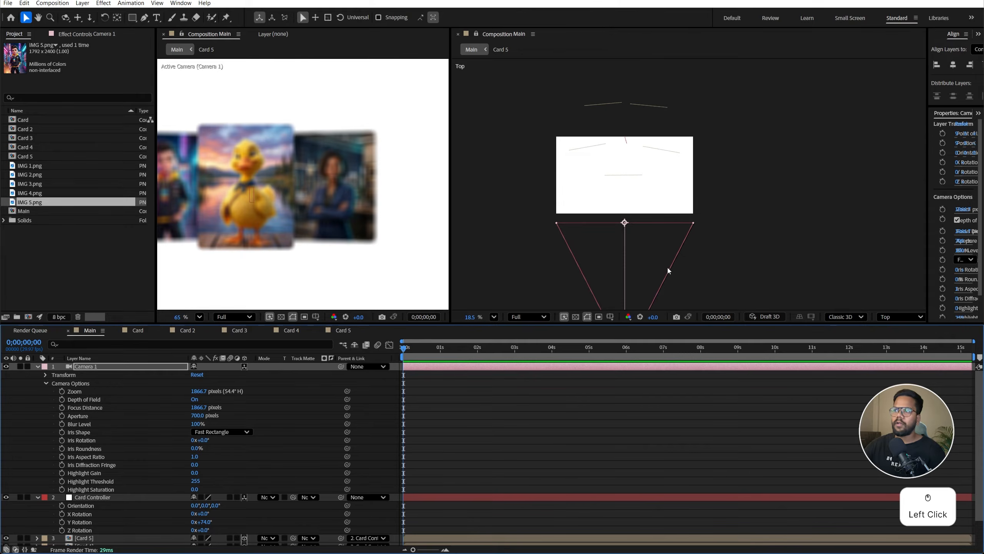
pyautogui.hotkey('ctrl', 'z')
# Try moving Camera 1 forward along Z toward the cards in the Top view, undoing each move.
pyautogui.moveTo(627, 257); pyautogui.dragTo(627, 250)
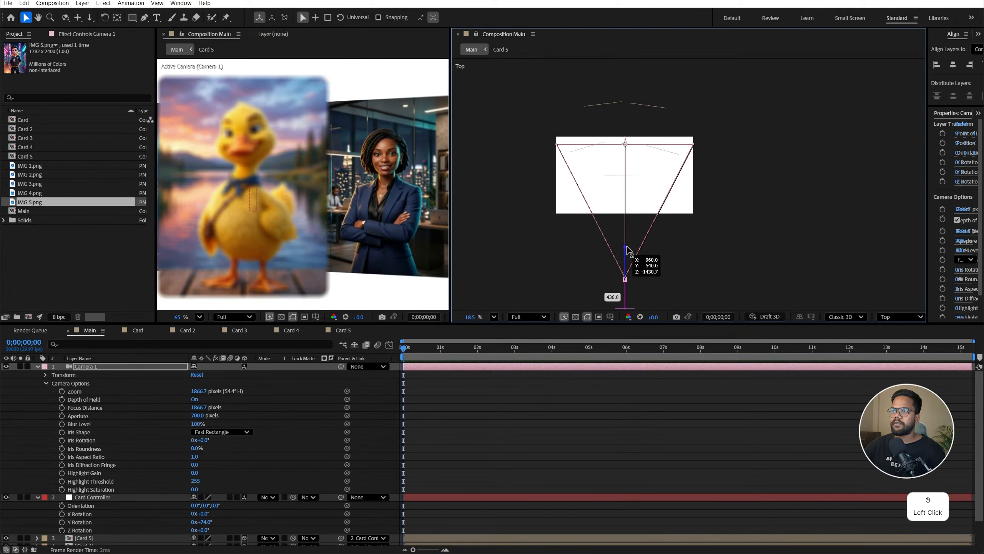
pyautogui.hotkey('ctrl', 'z')
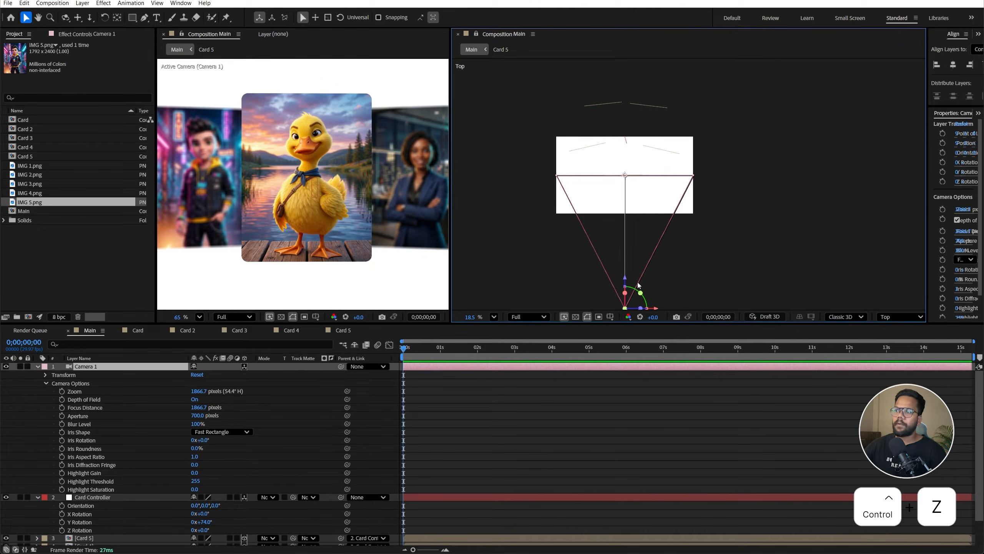
pyautogui.moveTo(623, 276); pyautogui.dragTo(627, 252)
pyautogui.click(539, 217)
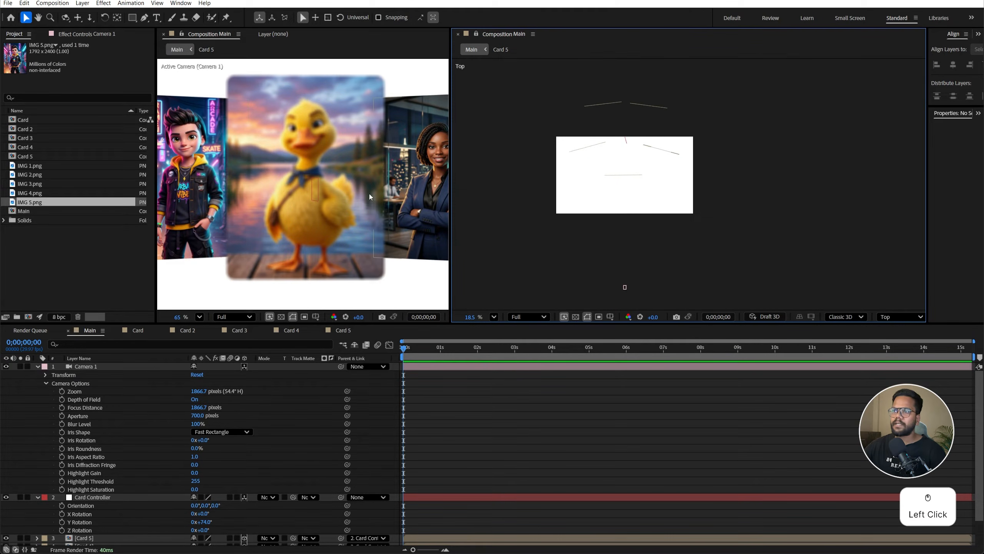
pyautogui.hotkey('ctrl', 'z')
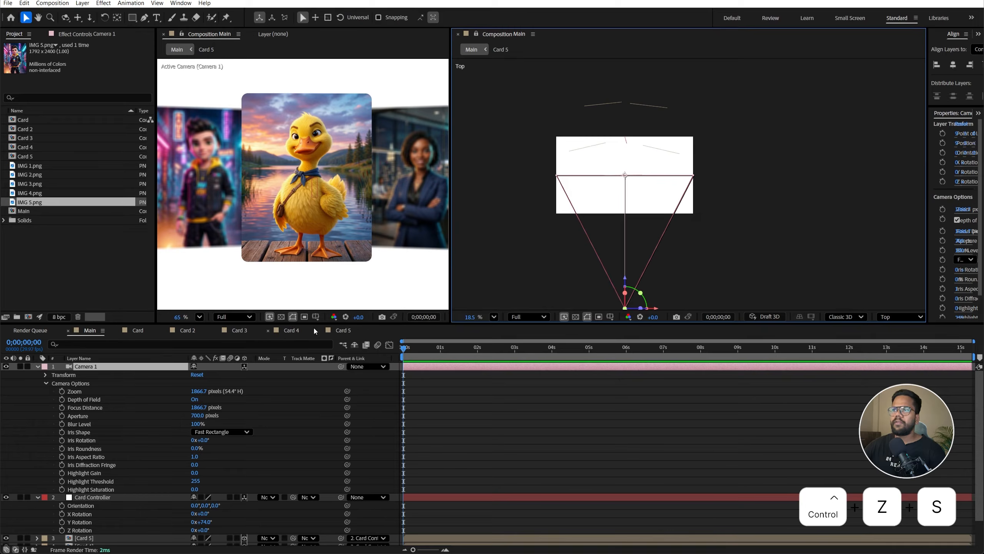
# Save the project and widen the camera viewer so the three front cards fit inside it.
pyautogui.hotkey('ctrl', 's')
pyautogui.click(450, 210)
pyautogui.moveTo(450, 210); pyautogui.dragTo(526, 210)
# Copy the full scale expression, from "cam = thisComp.activeCamera;" to "[s, s, s]", from the SCALE EXPRESSION note in Notepad, and return to After Effects.
pyautogui.hotkey('ctrl', 'a')
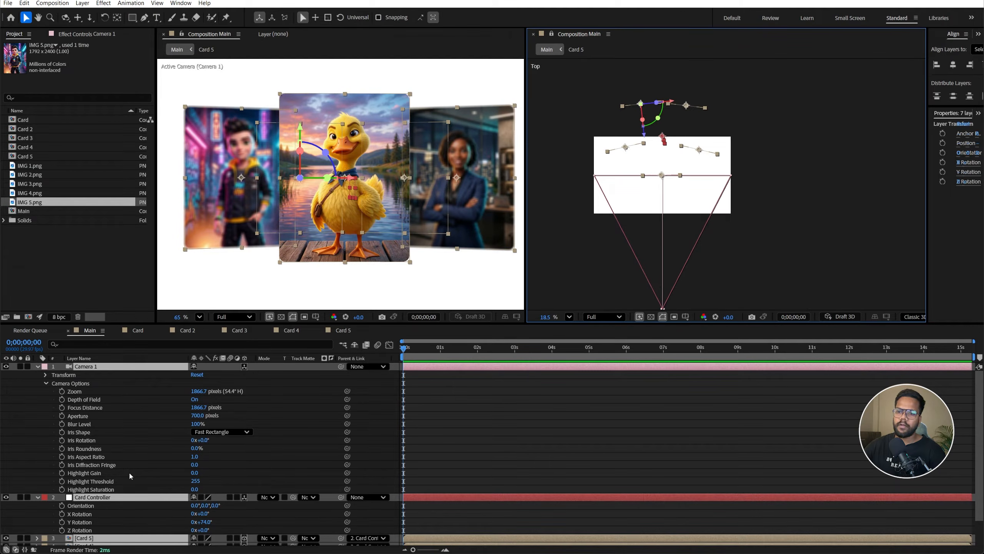
pyautogui.scroll(-1, 58, 527)
pyautogui.click(58, 528)
pyautogui.moveTo(983, 158); pyautogui.dragTo(338, 43)
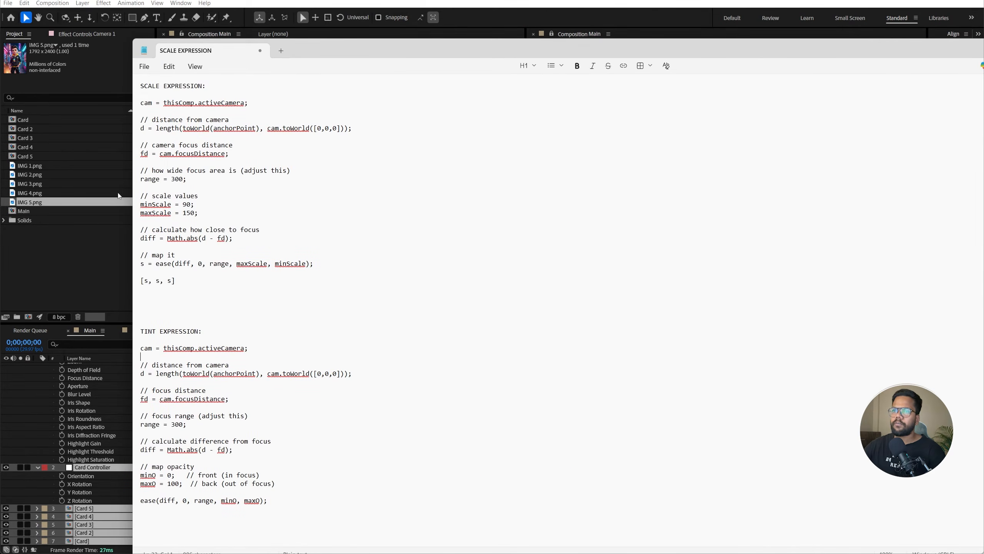
pyautogui.moveTo(141, 101)
pyautogui.mouseDown()
pyautogui.moveTo(186, 180)
pyautogui.moveTo(163, 280)
pyautogui.moveTo(197, 281)
pyautogui.moveTo(148, 104)
pyautogui.moveTo(137, 103)
pyautogui.mouseUp()
pyautogui.click(197, 281)
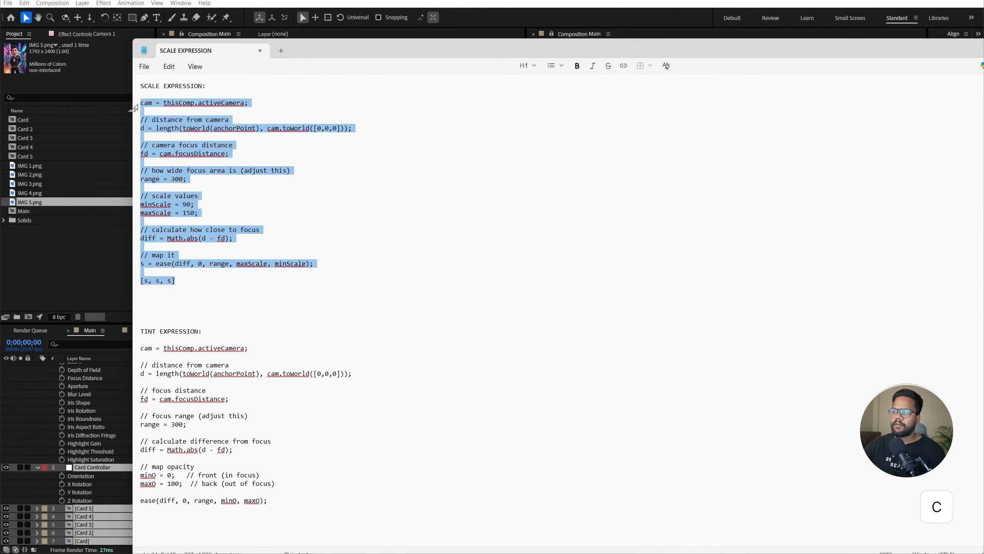
pyautogui.click(87, 263)
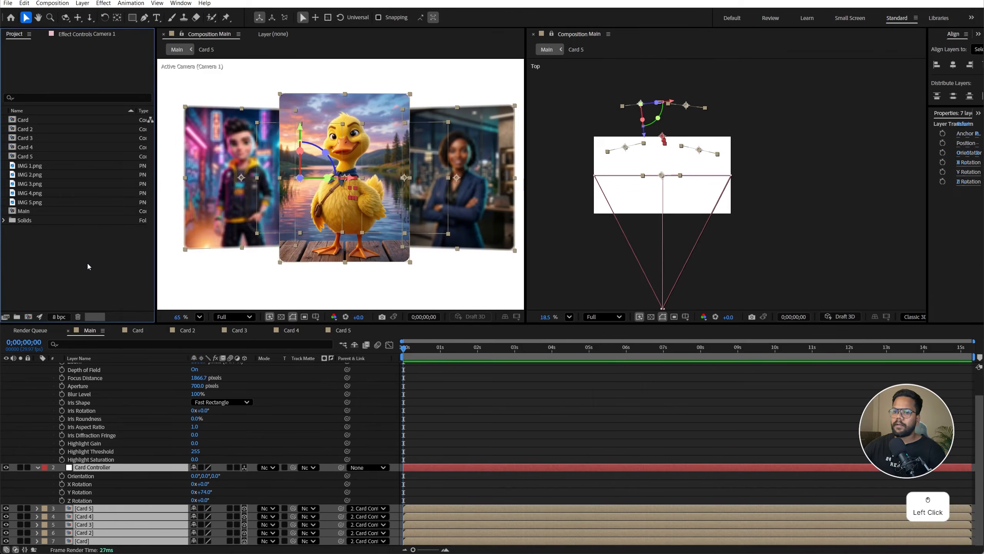
# Add an expression to Card 5's Scale property, replacing the default with the copied focus-distance scale expression.
pyautogui.click(110, 468)
pyautogui.click(95, 508)
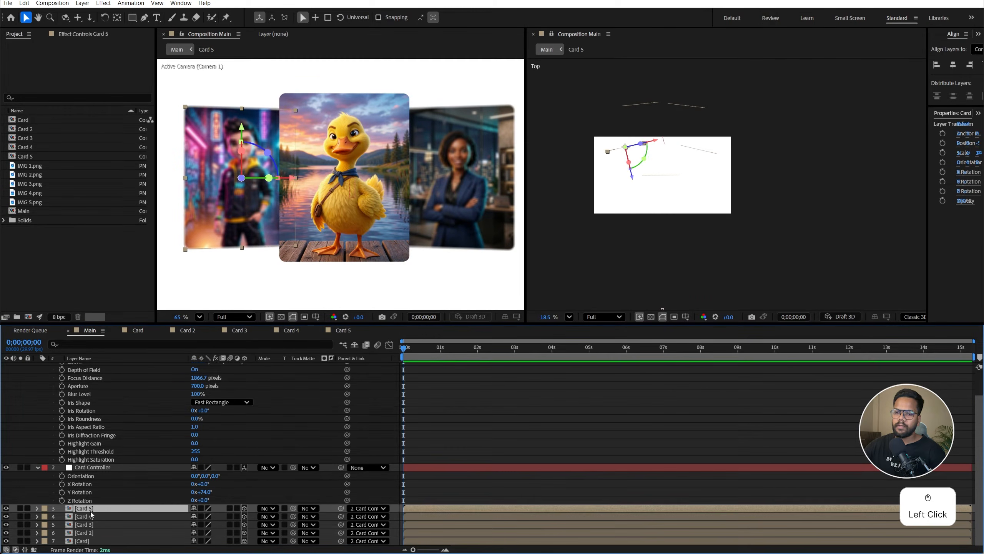
pyautogui.press('s')
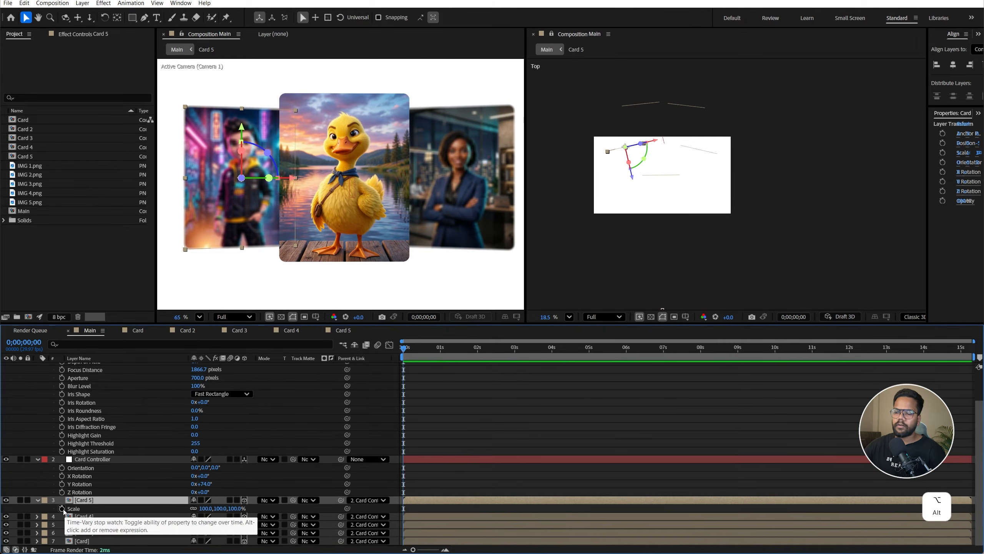
pyautogui.keyDown('alt'); pyautogui.click(62, 509); pyautogui.keyUp('alt')
pyautogui.doubleClick(460, 517)
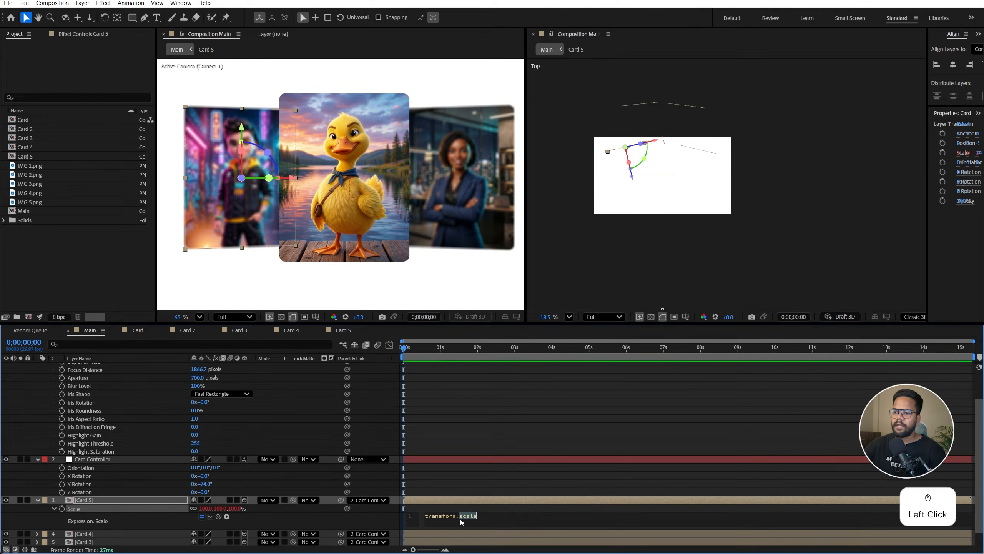
pyautogui.hotkey('ctrl', 'a')
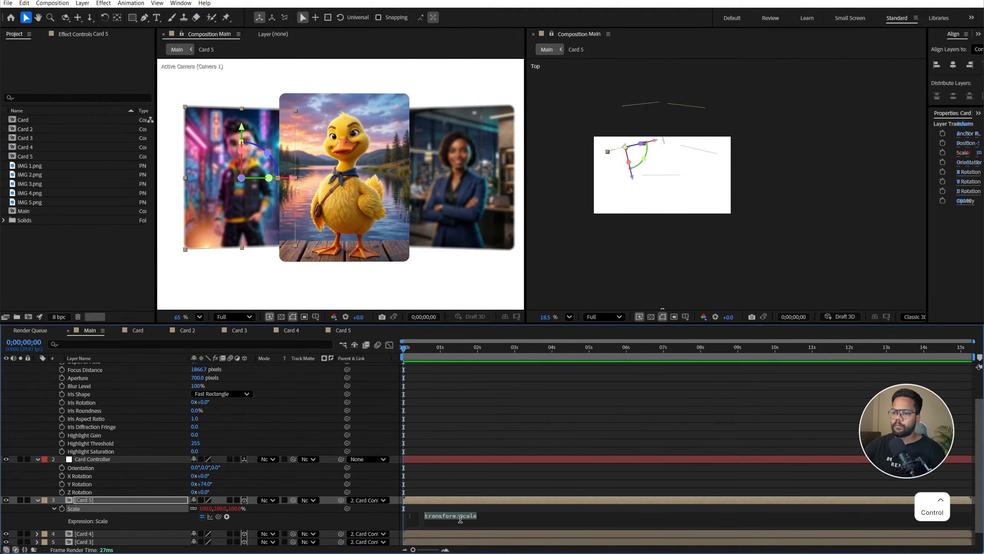
pyautogui.hotkey('ctrl', 'v')
pyautogui.click(126, 500)
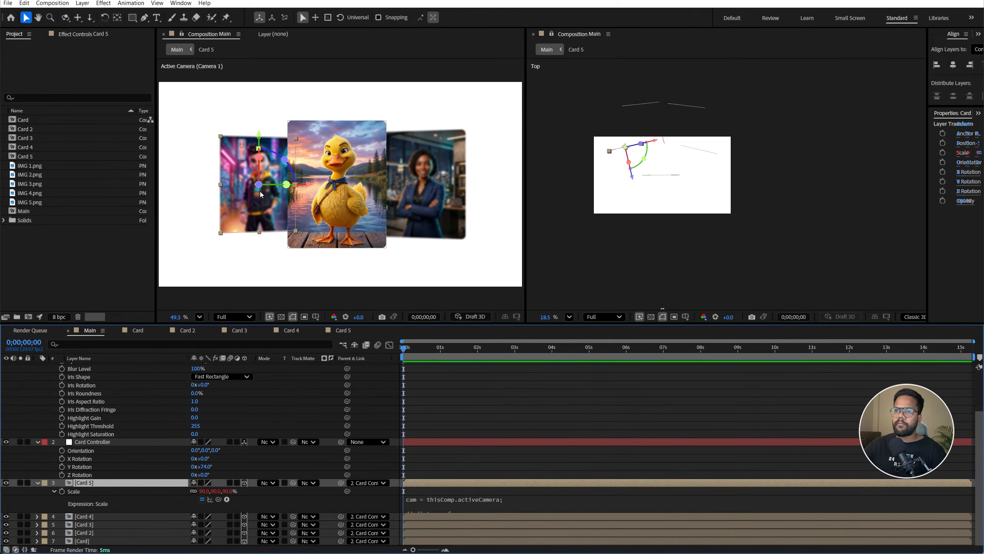
# Rotate the Card Controller null to 15° on Y so that Card 5 swings to the front.
pyautogui.scroll(3, 164, 371)
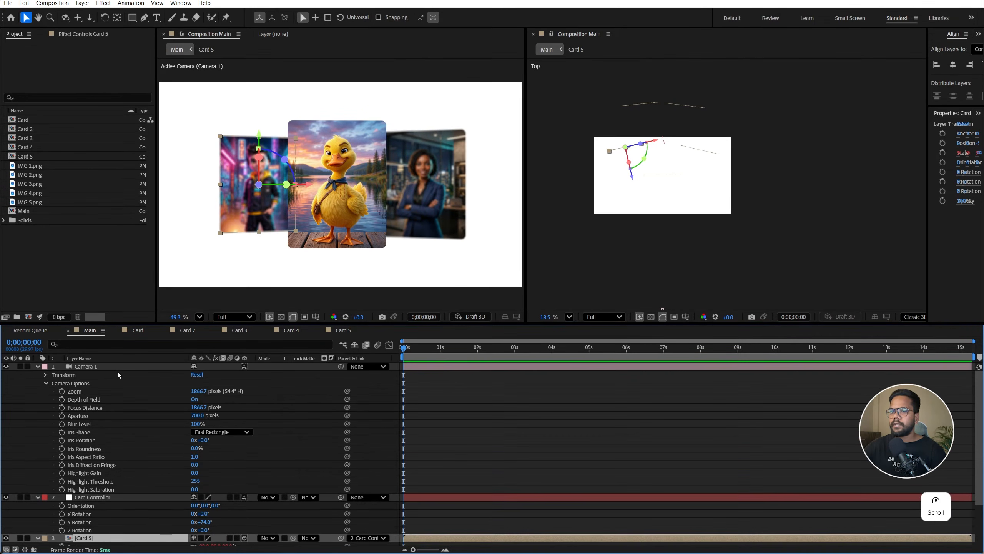
pyautogui.click(116, 367)
pyautogui.scroll(-2, 105, 488)
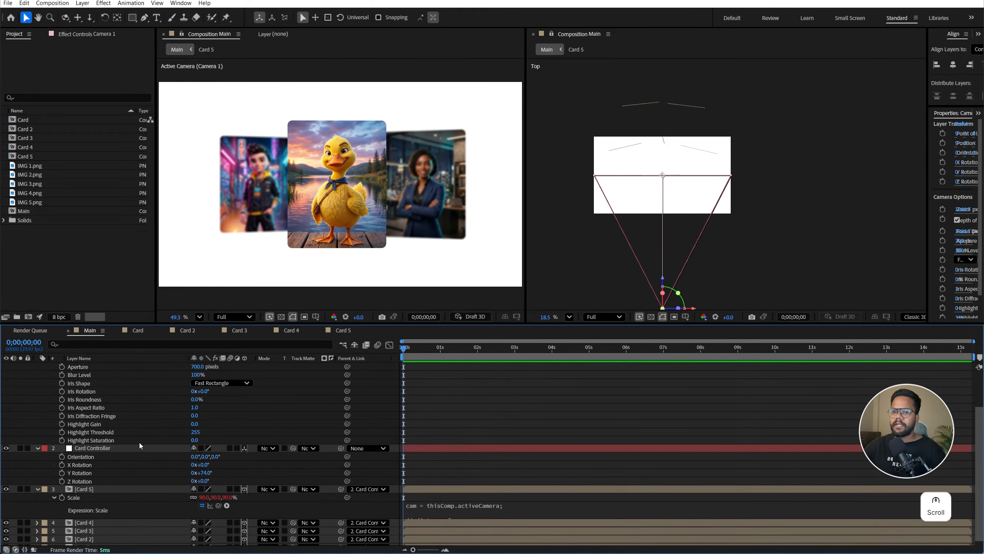
pyautogui.click(116, 448)
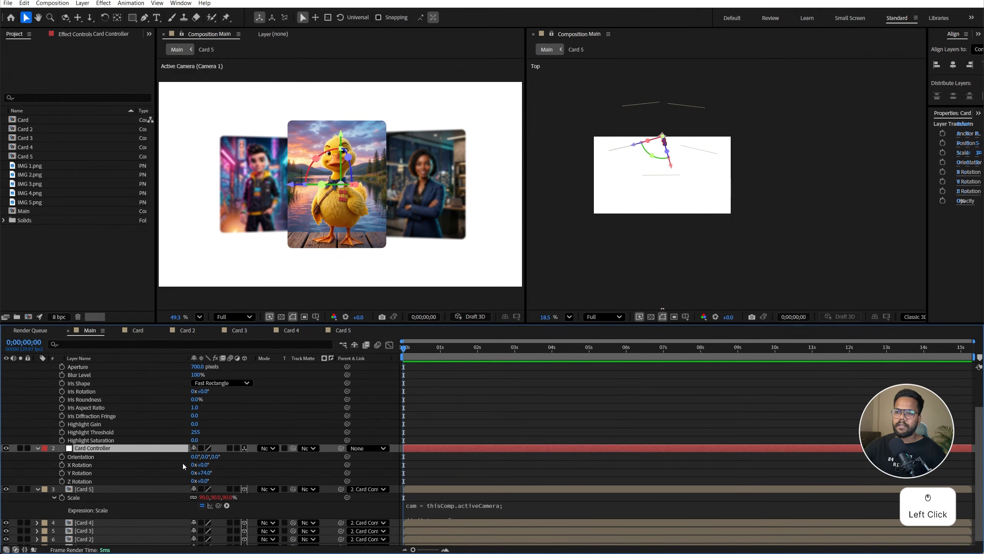
pyautogui.moveTo(208, 474); pyautogui.dragTo(181, 473)
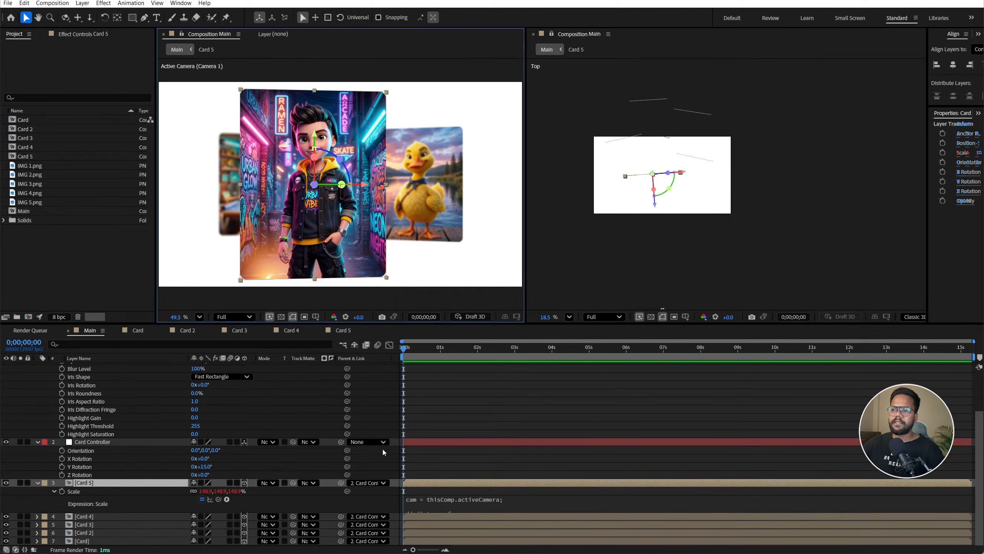
# Set maxScale to 140 in Card 5's scale expression.
pyautogui.click(462, 499)
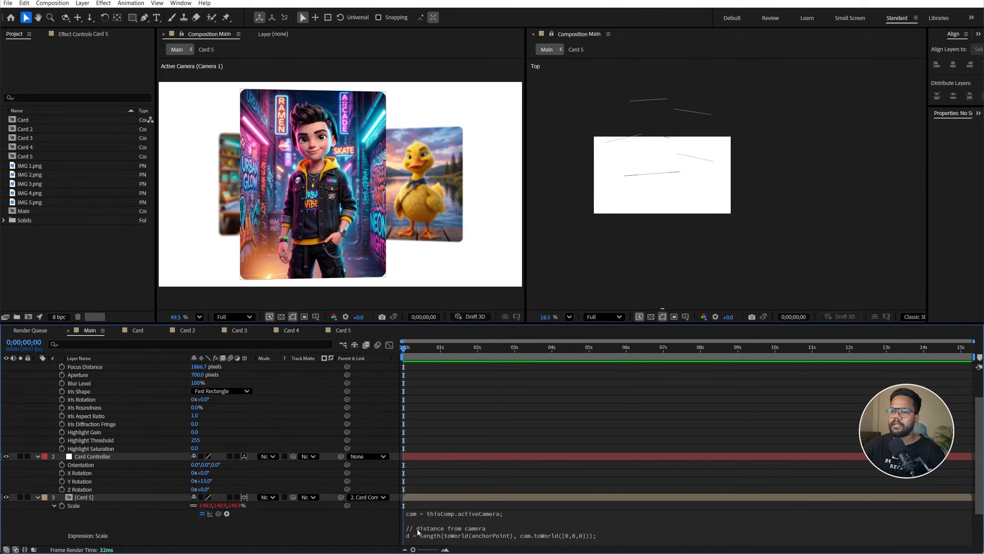
pyautogui.click(458, 529)
pyautogui.scroll(-5, 457, 528)
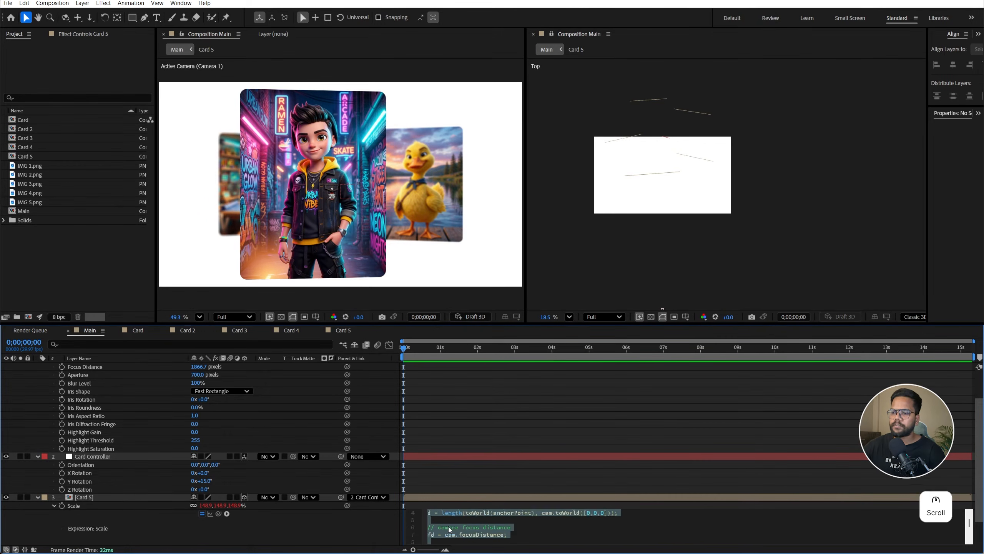
pyautogui.click(466, 513)
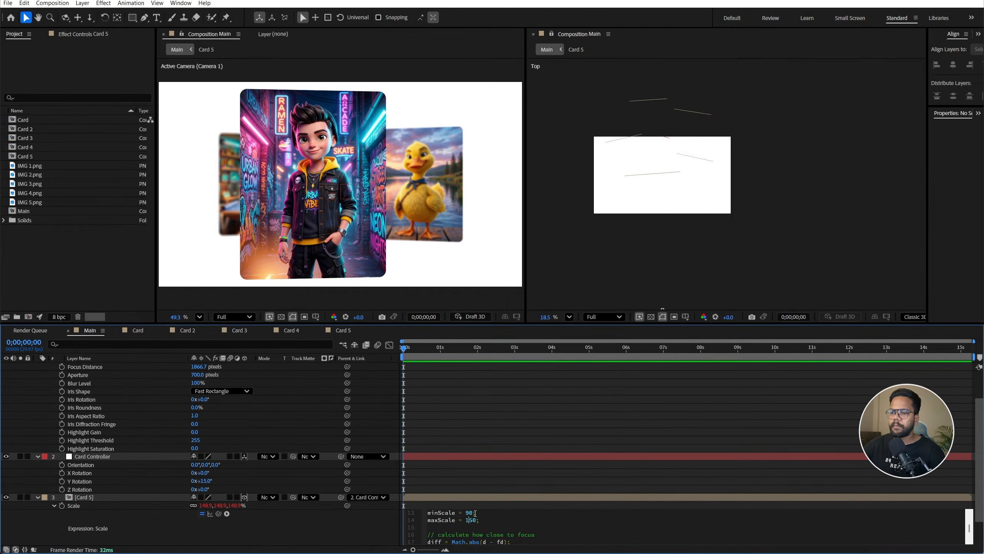
pyautogui.doubleClick(469, 513)
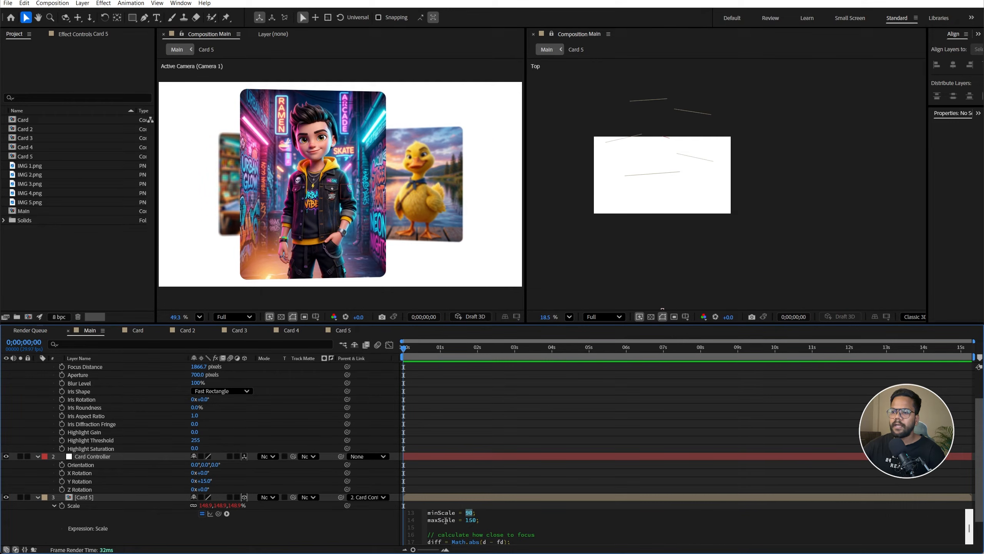
pyautogui.moveTo(469, 520); pyautogui.dragTo(474, 523)
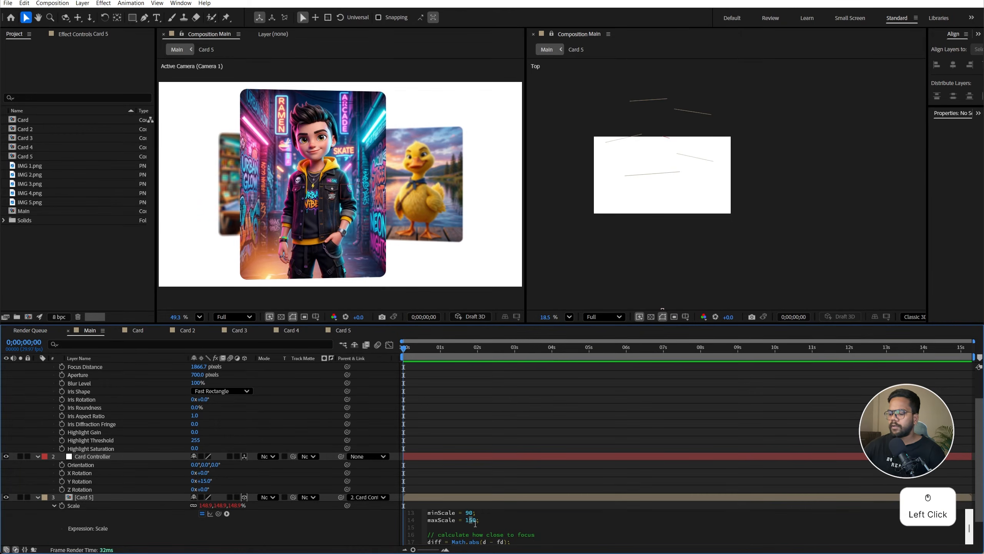
pyautogui.write('4')
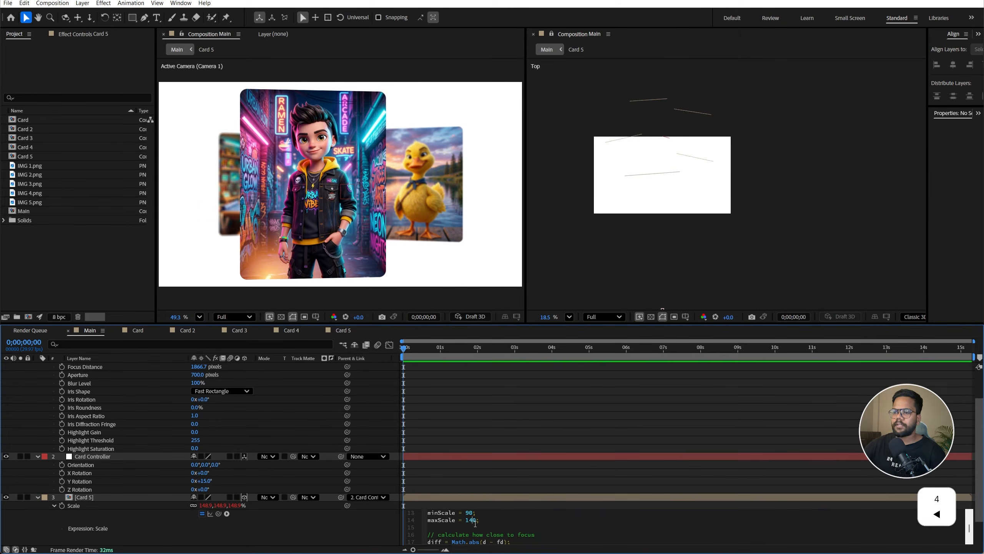
pyautogui.click(78, 508)
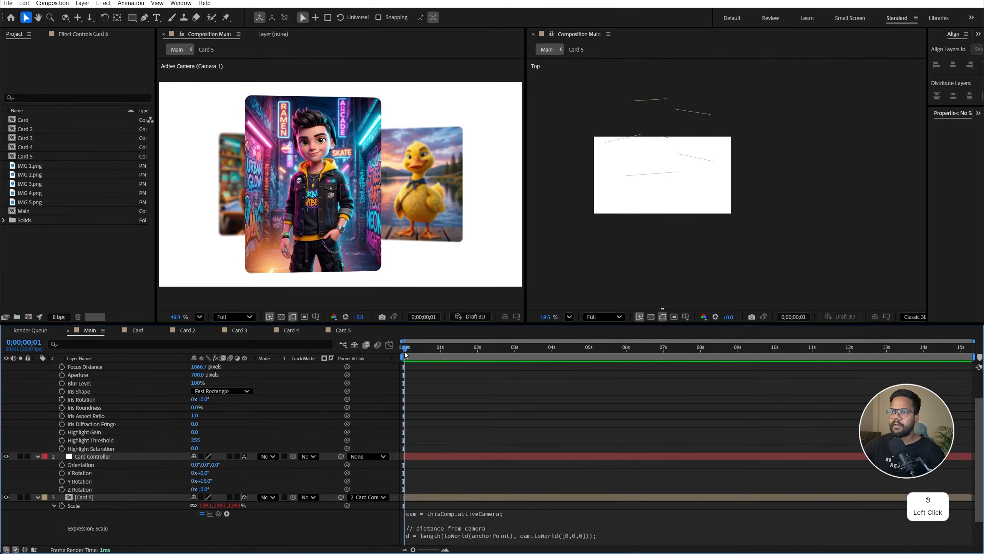
# Copy only the Scale expression from Card 5 and paste it onto the Card 4, Card 3, Card 2 and Card layers.
pyautogui.rightClick(78, 509)
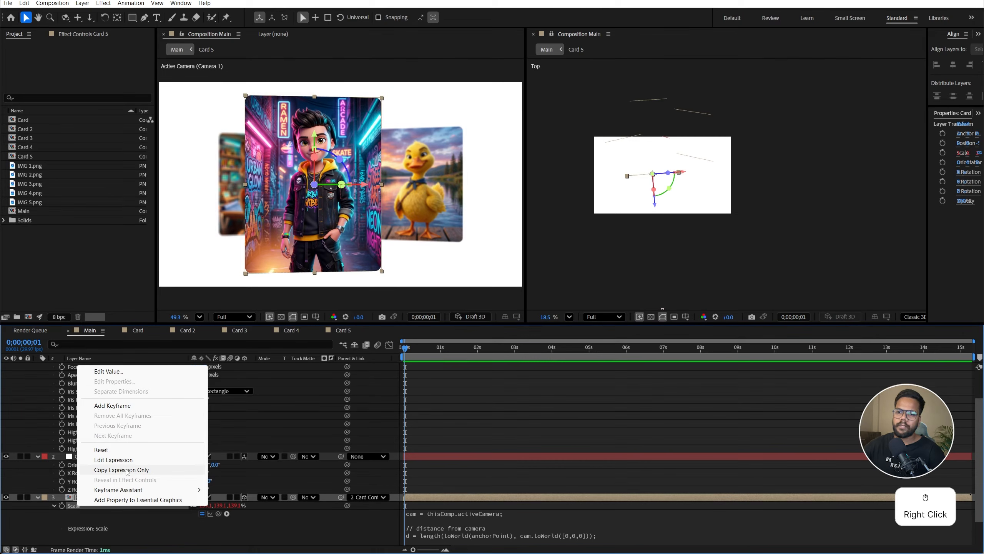
pyautogui.click(124, 470)
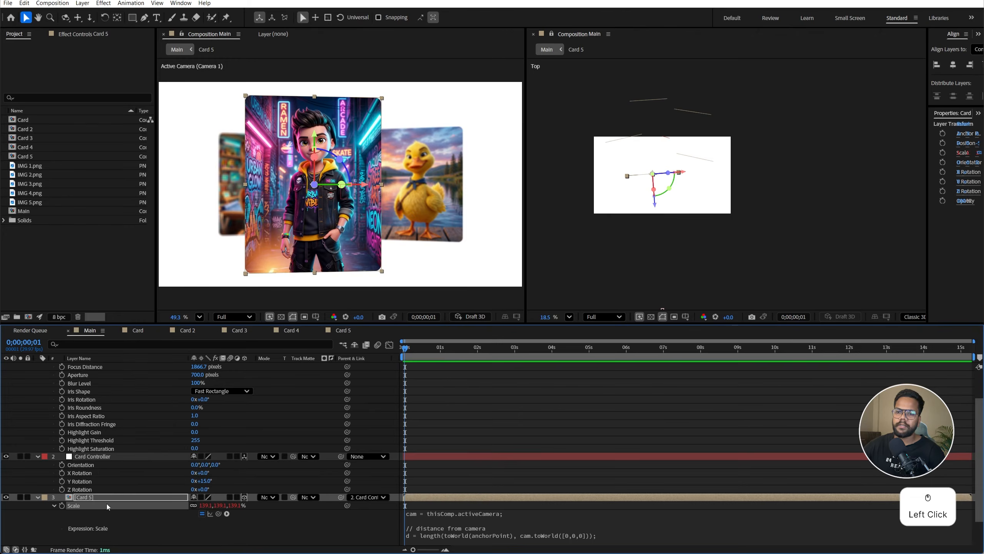
pyautogui.scroll(-2, 107, 510)
pyautogui.click(85, 516)
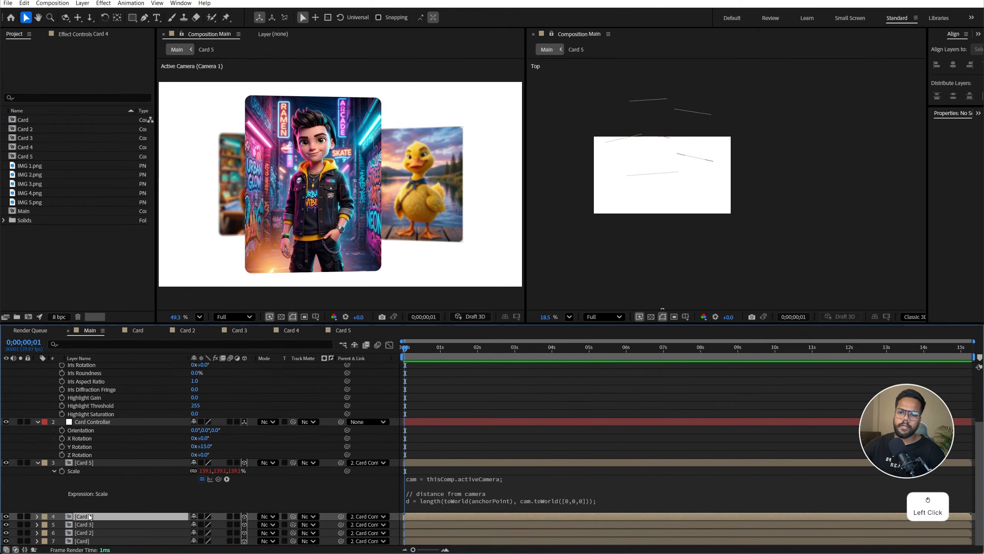
pyautogui.keyDown('shift'); pyautogui.click(88, 542); pyautogui.keyUp('shift')
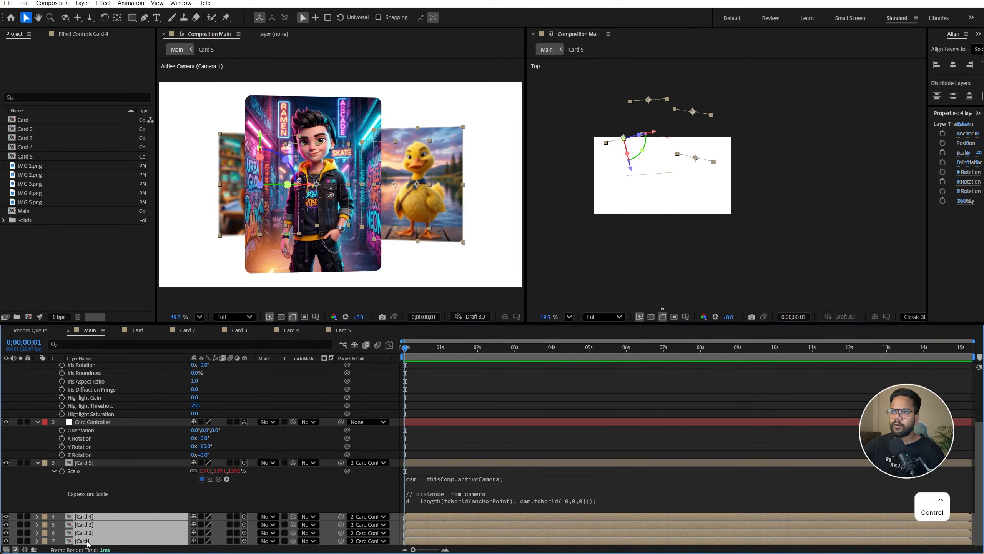
pyautogui.hotkey('ctrl', 'v')
# Undo the test rotation of the Card Controller and turn it to 84° on Y to bring the duck card forward.
pyautogui.hotkey('ctrl', 'z')
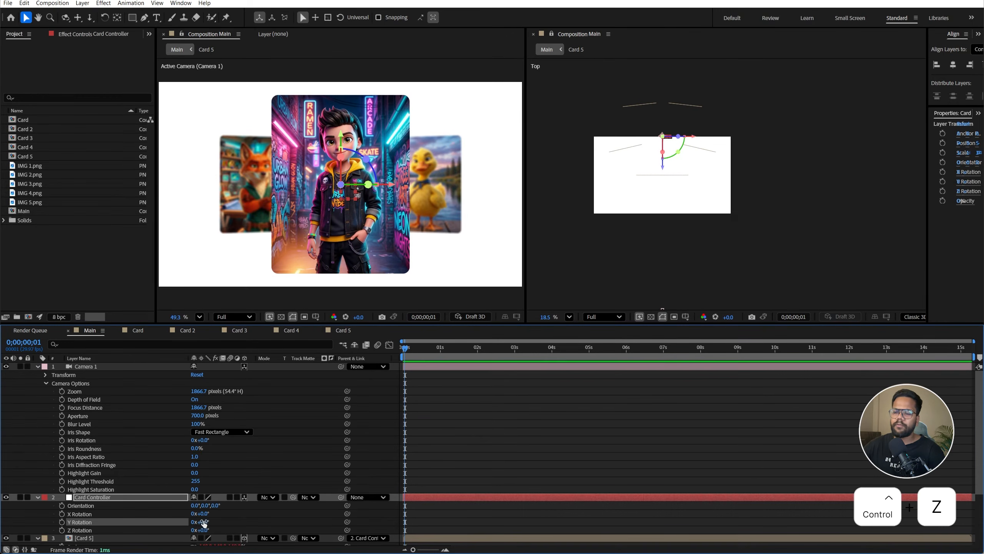
pyautogui.click(205, 522)
pyautogui.moveTo(205, 521); pyautogui.dragTo(250, 517)
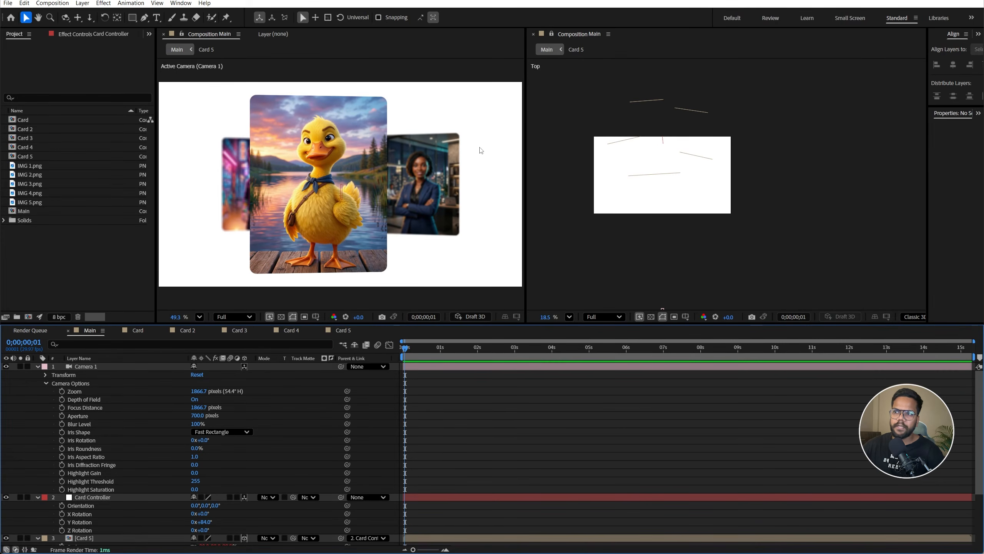
# Close the second composition viewer with the Top view and bring up Effects & Presets.
pyautogui.click(533, 34)
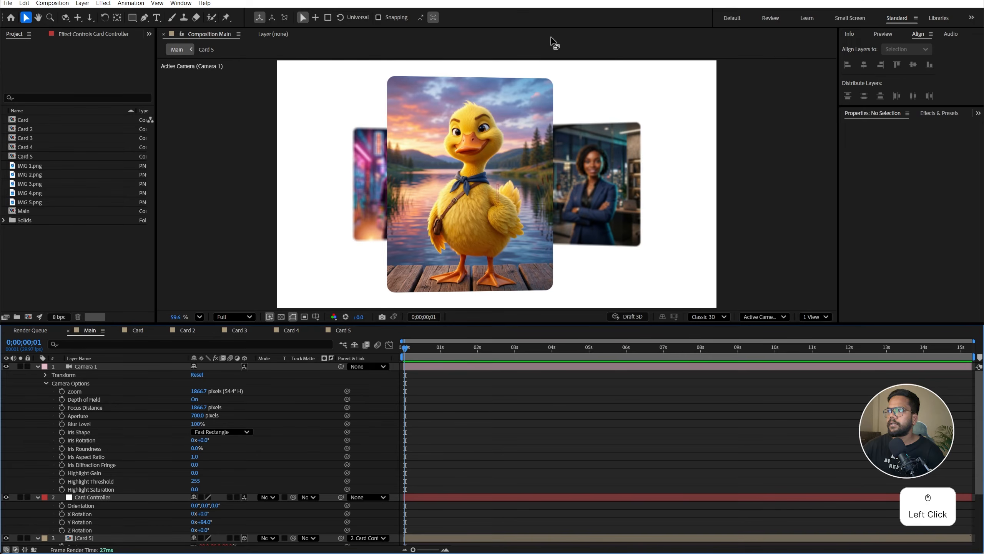
pyautogui.click(932, 116)
pyautogui.click(896, 125)
# Collapse the expanded properties of all layers in the Main composition and clear the layer selection.
pyautogui.click(41, 498)
pyautogui.hotkey('ctrl', 'a')
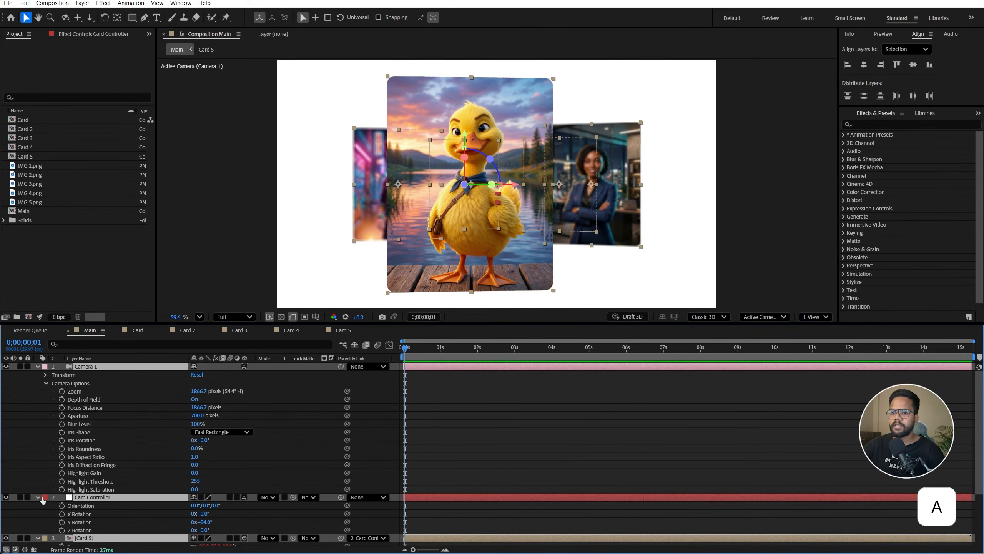
pyautogui.click(38, 497)
pyautogui.click(326, 457)
# Find the Tint effect by searching for "tint" and apply it to the Card 5 layer.
pyautogui.click(873, 125)
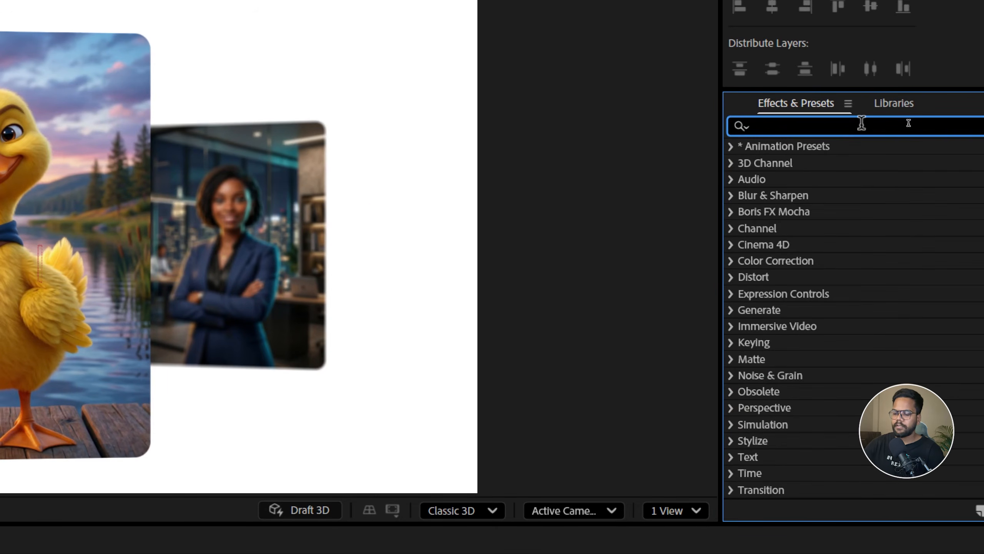
pyautogui.write('tint')
pyautogui.click(110, 384)
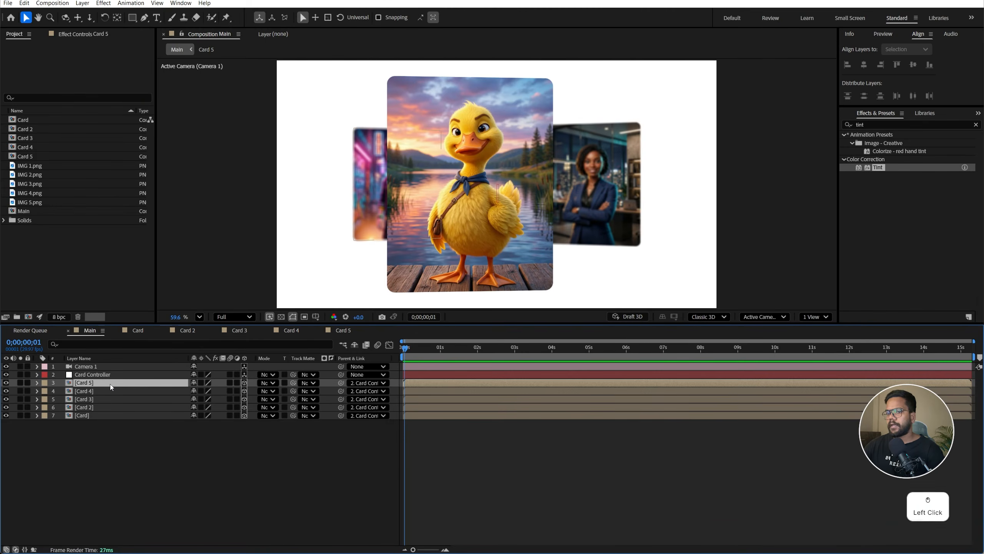
pyautogui.moveTo(800, 212); pyautogui.dragTo(189, 383)
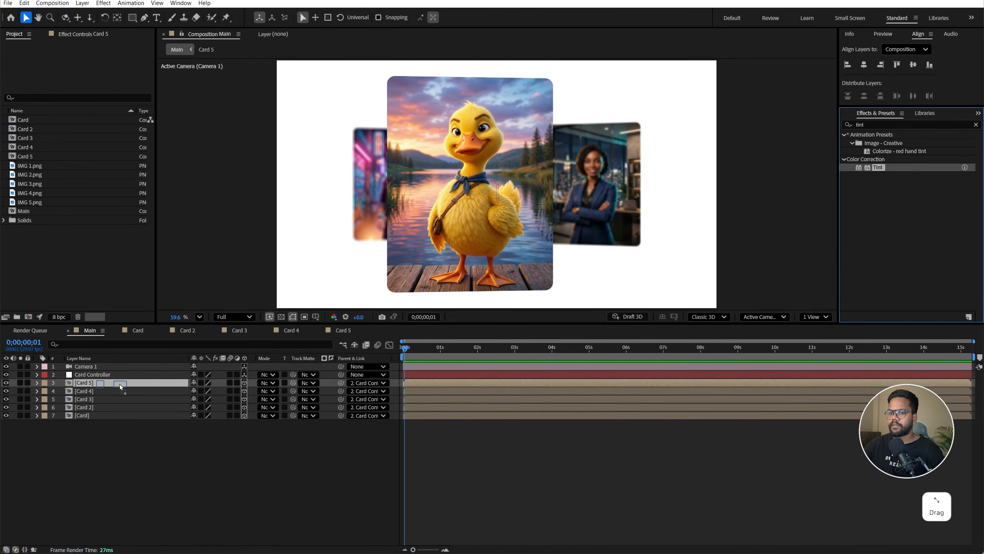
pyautogui.click(121, 386)
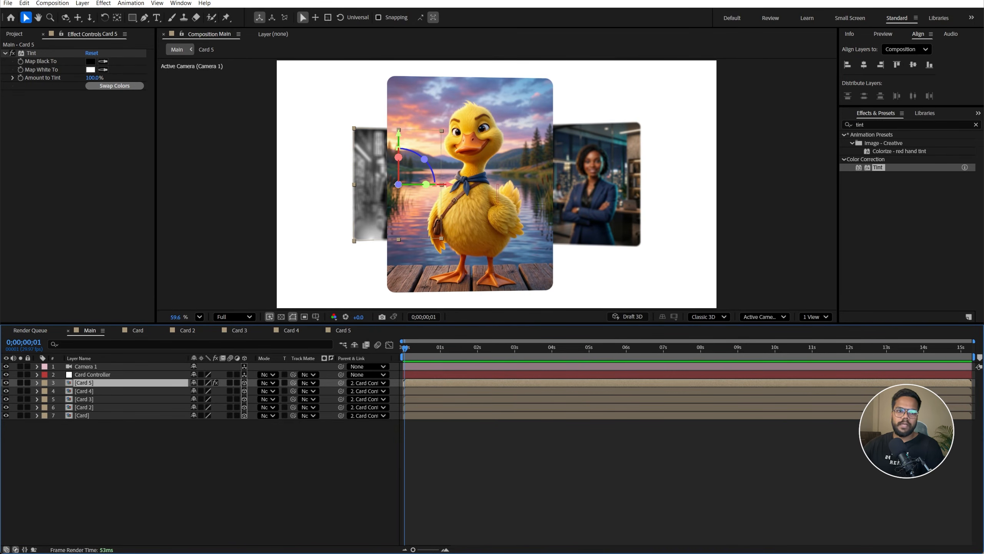
# Copy the full tint expression, from "cam = thisComp.activeCamera;" to "ease(diff, 0, range, minO, maxO);", from the Notepad note and return to After Effects.
pyautogui.hotkey('alt', 'Tab')
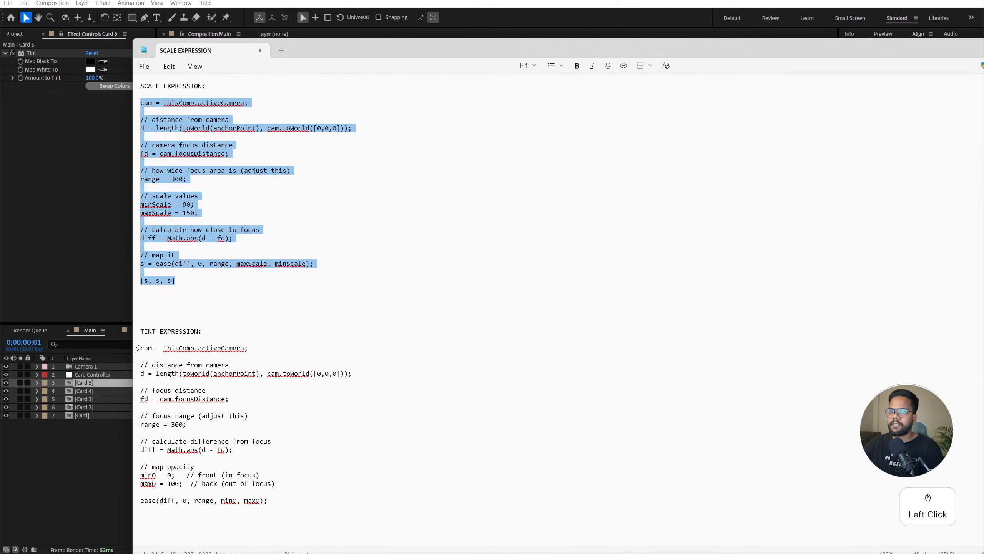
pyautogui.moveTo(142, 348); pyautogui.dragTo(274, 503)
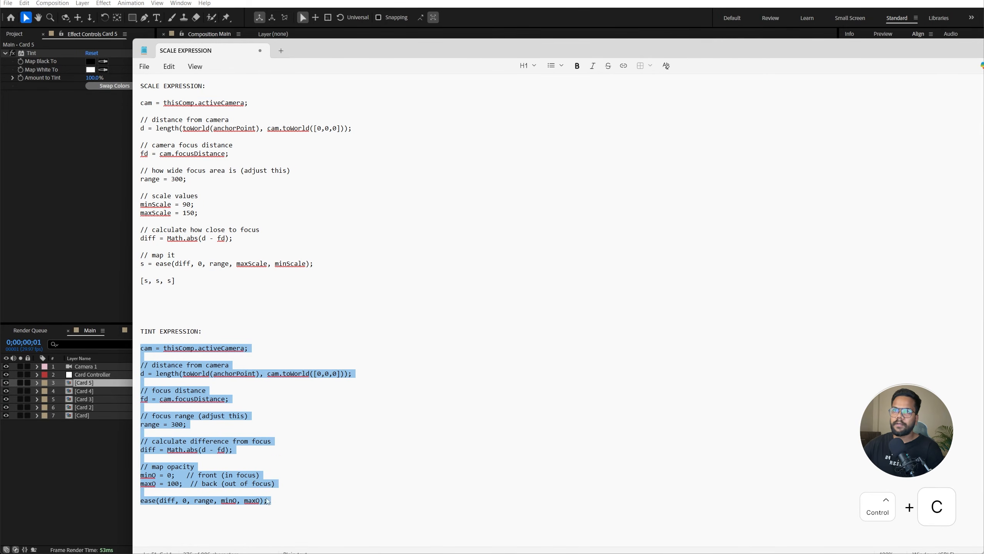
pyautogui.click(72, 206)
# Add the copied tint expression to Card 5's Amount to Tint property and return the playhead to 0;00;00;00.
pyautogui.keyDown('alt'); pyautogui.click(20, 77); pyautogui.keyUp('alt')
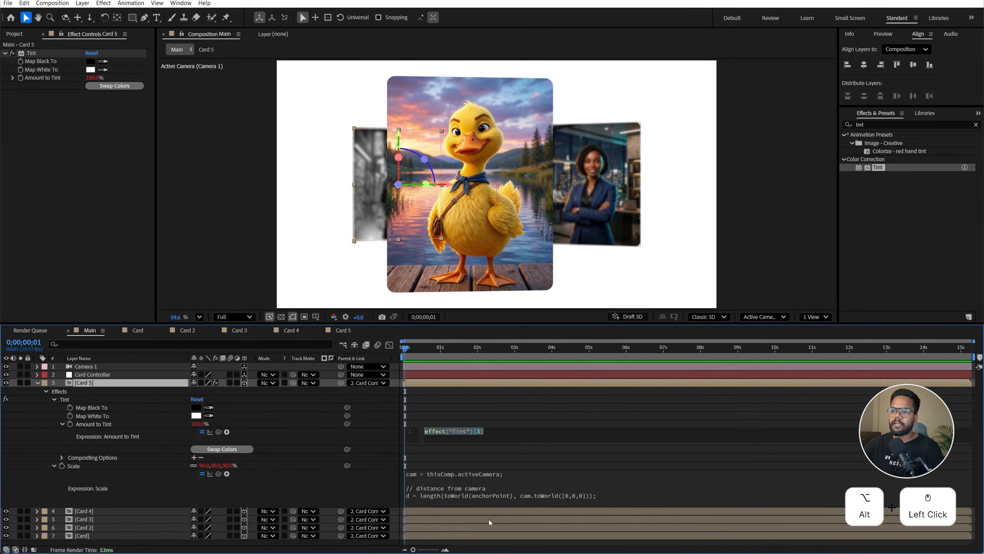
pyautogui.click(466, 436)
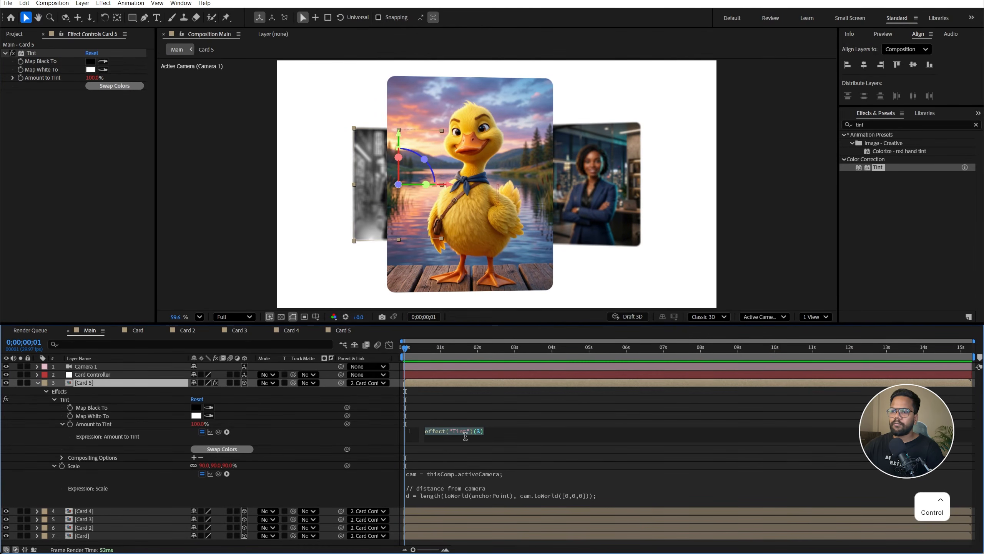
pyautogui.hotkey('ctrl', 'v')
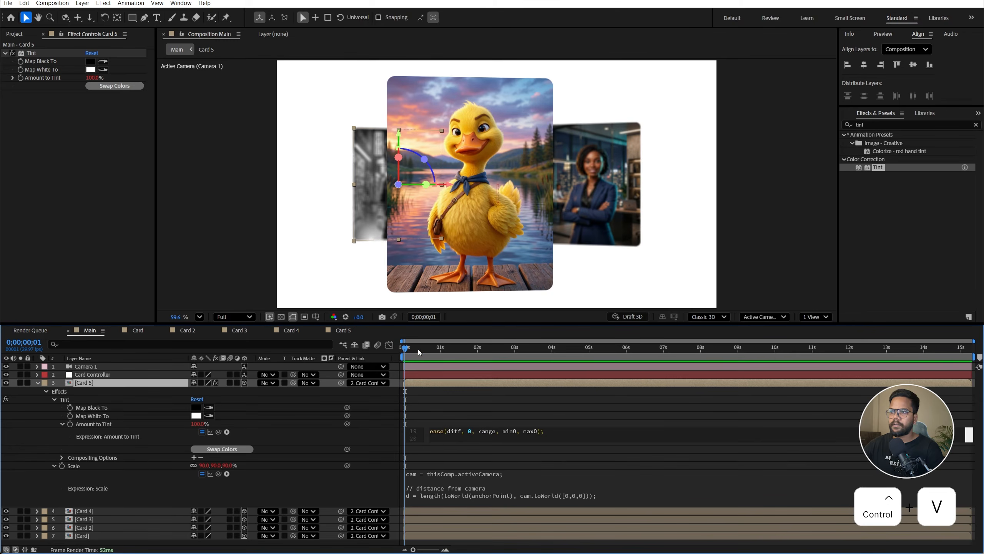
pyautogui.moveTo(419, 352); pyautogui.dragTo(389, 354)
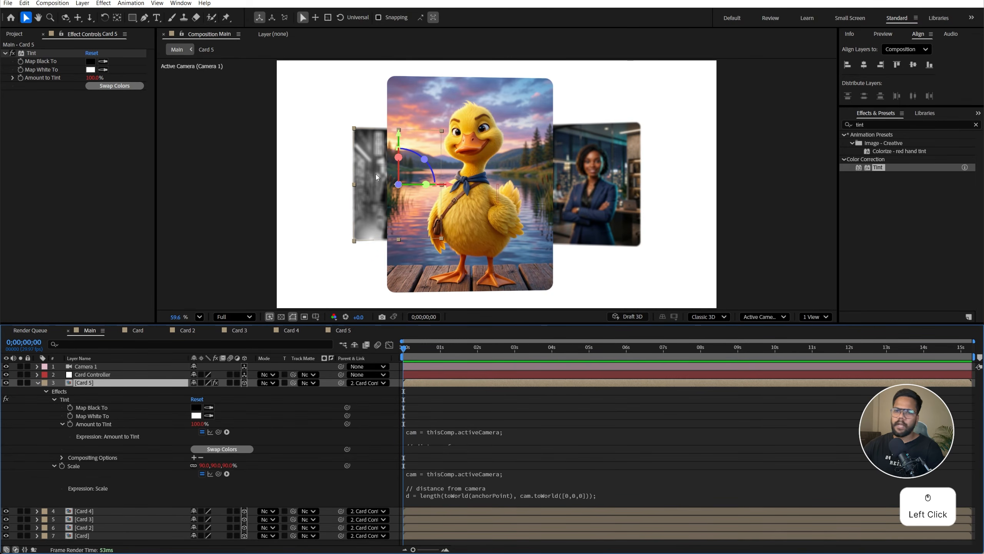
# Reveal the Card Controller's rotation properties and set its Y Rotation to 70°.
pyautogui.click(118, 375)
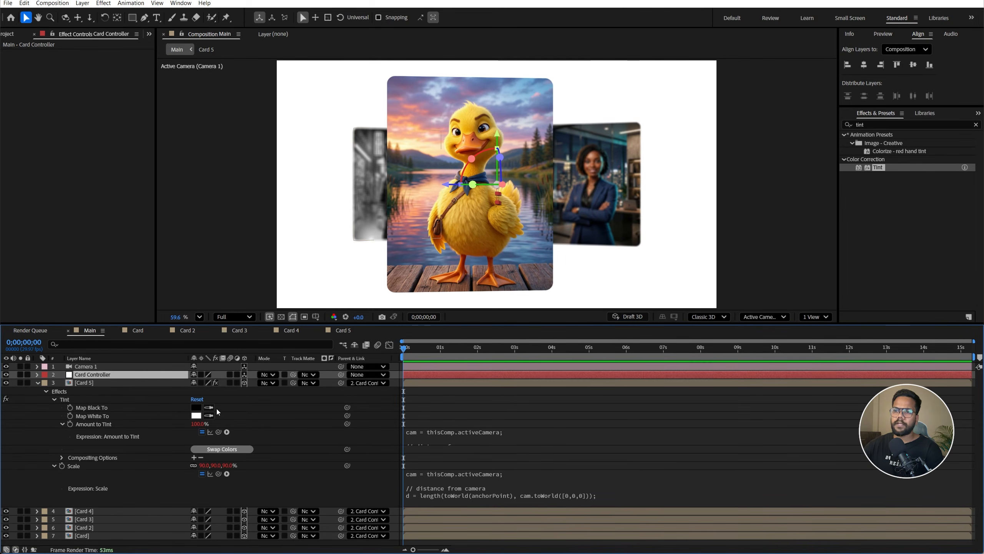
pyautogui.press('r')
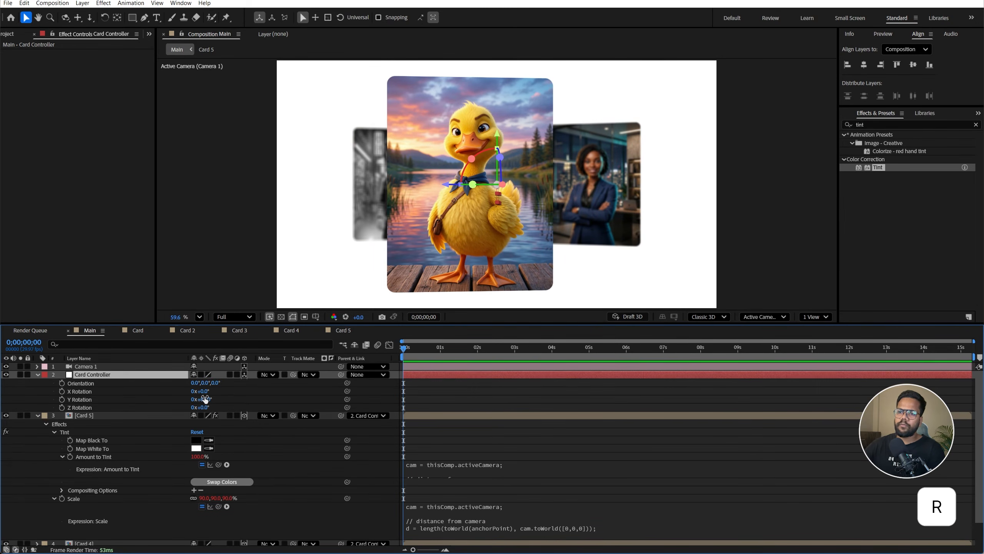
pyautogui.moveTo(205, 400)
pyautogui.mouseDown()
pyautogui.moveTo(176, 404)
pyautogui.moveTo(198, 404)
pyautogui.mouseUp()
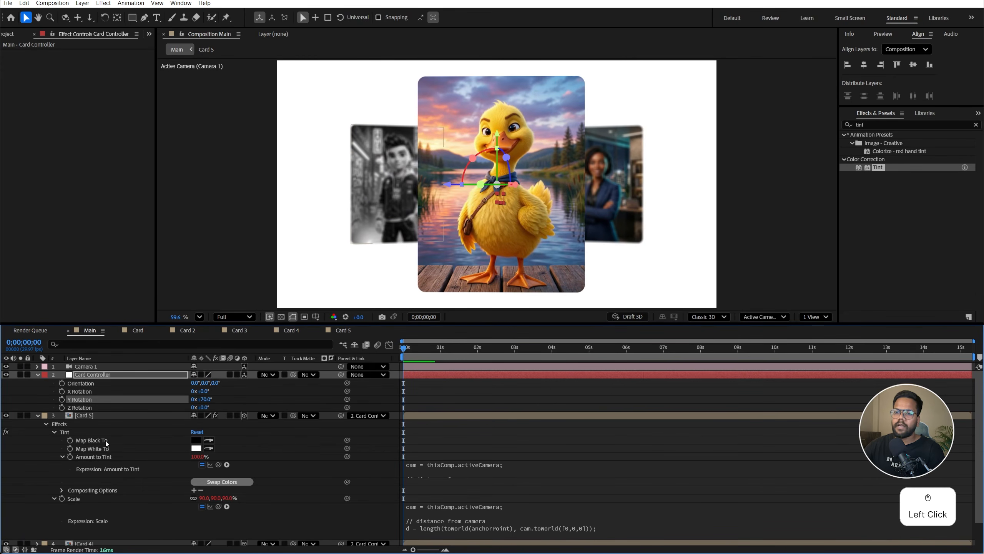
# Copy only the expression of Card 5's Amount to Tint and paste it onto the Card 4, Card 3, Card 2 and Card layers.
pyautogui.rightClick(94, 457)
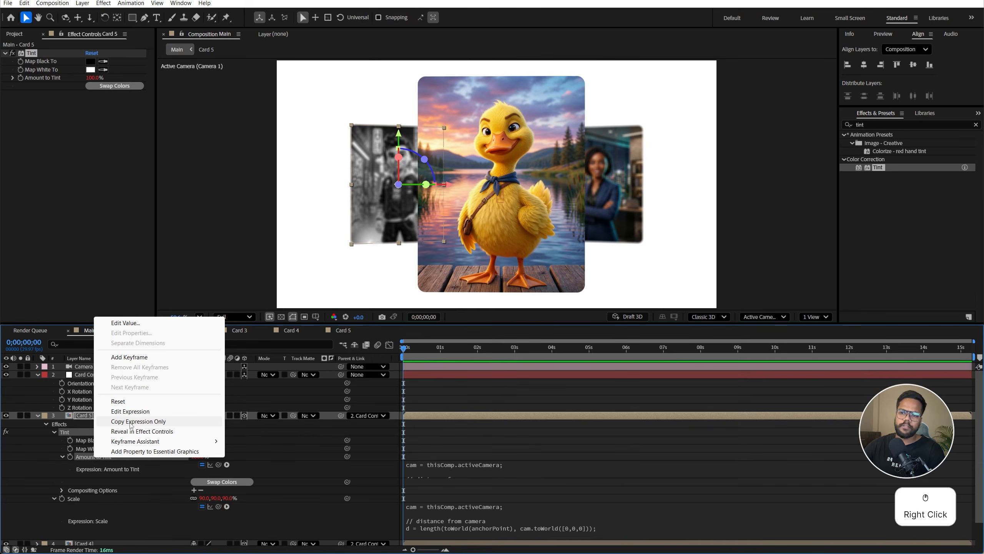
pyautogui.click(150, 422)
pyautogui.click(38, 415)
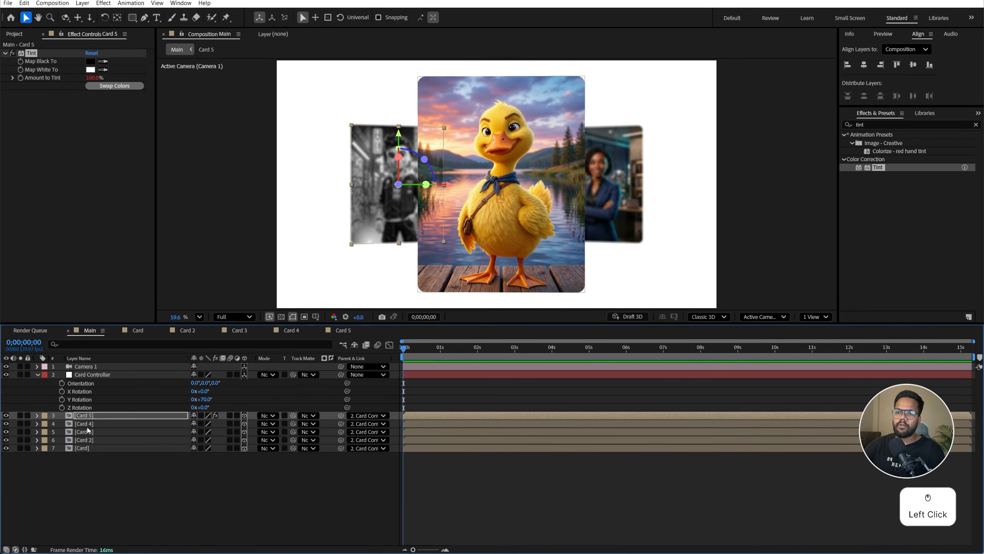
pyautogui.click(87, 425)
pyautogui.keyDown('shift'); pyautogui.click(90, 448); pyautogui.keyUp('shift')
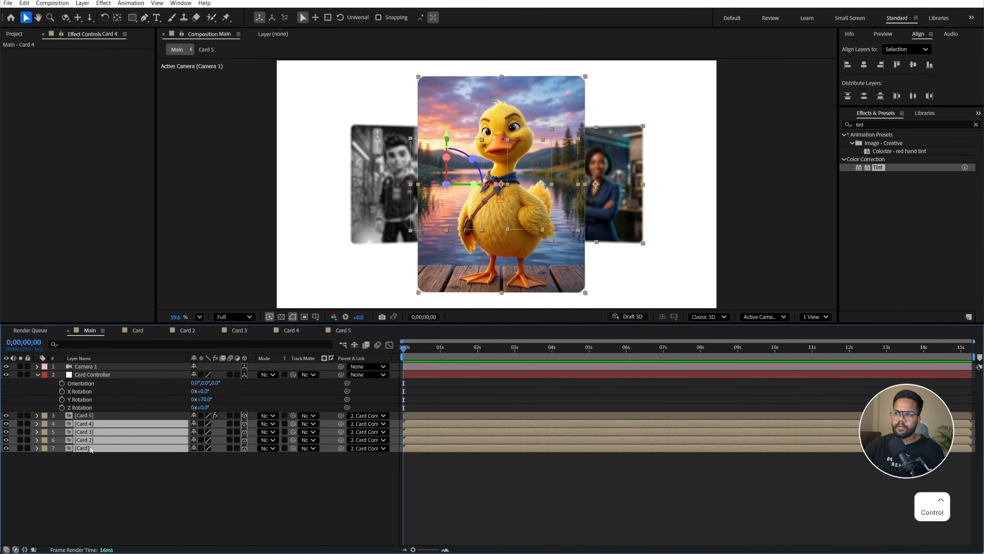
pyautogui.hotkey('ctrl', 'v')
pyautogui.click(106, 433)
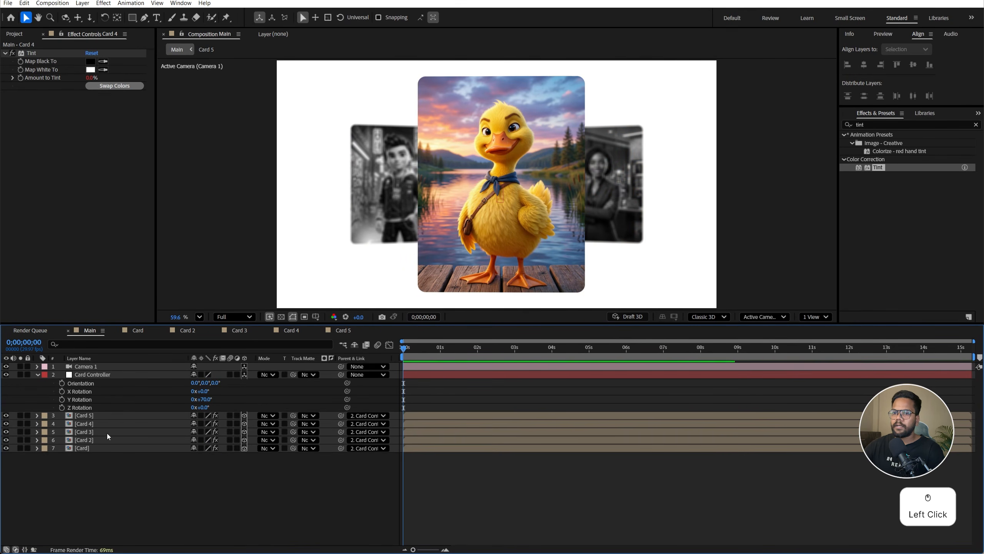
# Test the carousel by rotating the Card Controller around Y, and return its Y Rotation to 0°.
pyautogui.click(116, 375)
pyautogui.moveTo(205, 404); pyautogui.dragTo(376, 411)
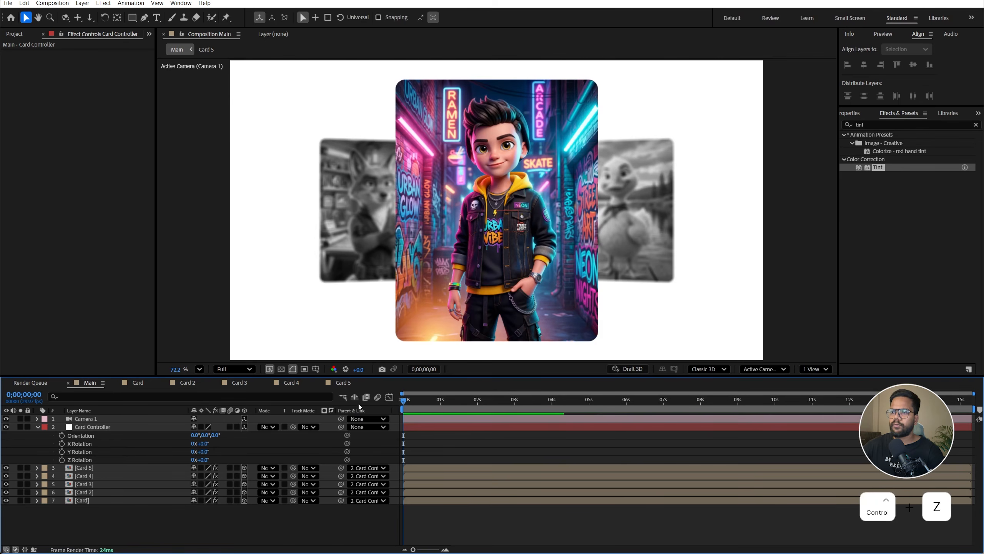
# Keyframe the Card Controller's Y Rotation at 0° at 0;00;00;00 and 74° at 0;00;01;01, and play the rotation from the start.
pyautogui.click(407, 402)
pyautogui.moveTo(408, 402); pyautogui.dragTo(400, 402)
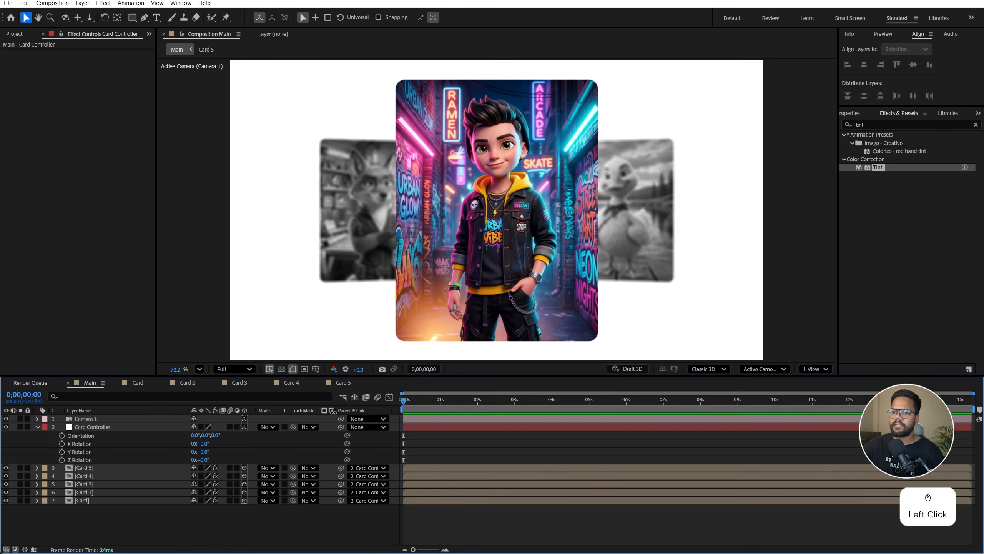
pyautogui.click(62, 452)
pyautogui.click(443, 400)
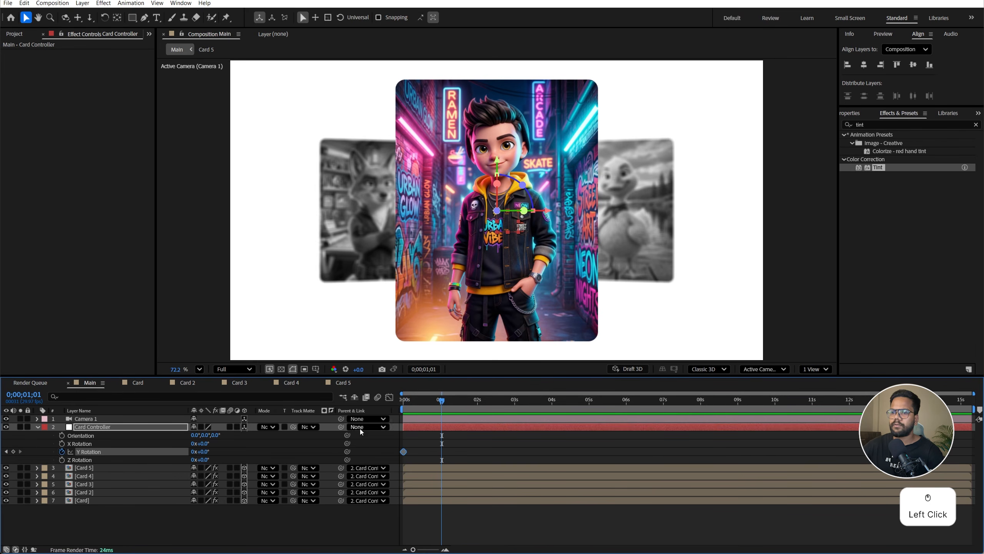
pyautogui.moveTo(201, 452); pyautogui.dragTo(245, 456)
pyautogui.press('Home')
pyautogui.press('space')
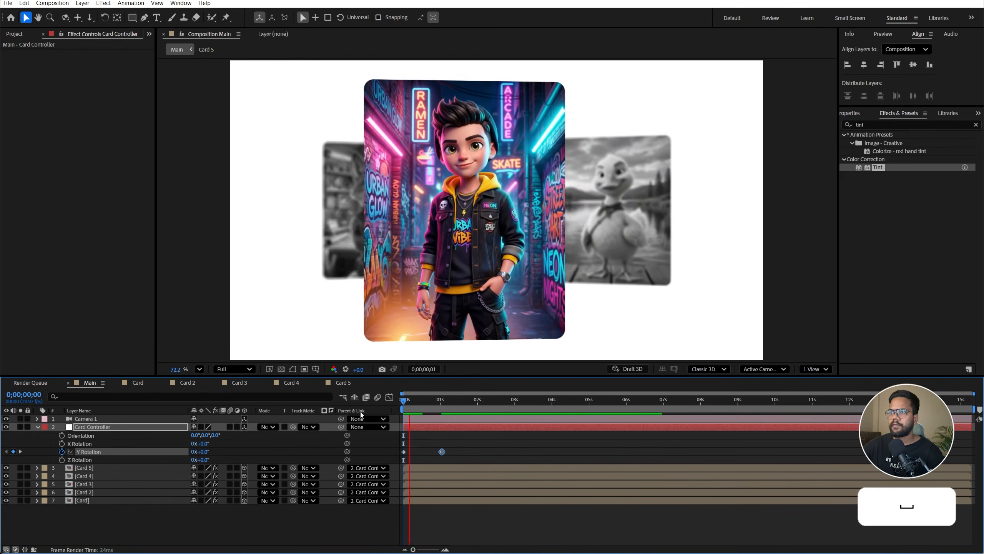
# Add a Y Rotation keyframe holding 74° shortly before 0;00;02;00, and another of 147° at 0;00;02;20.
pyautogui.click(169, 416)
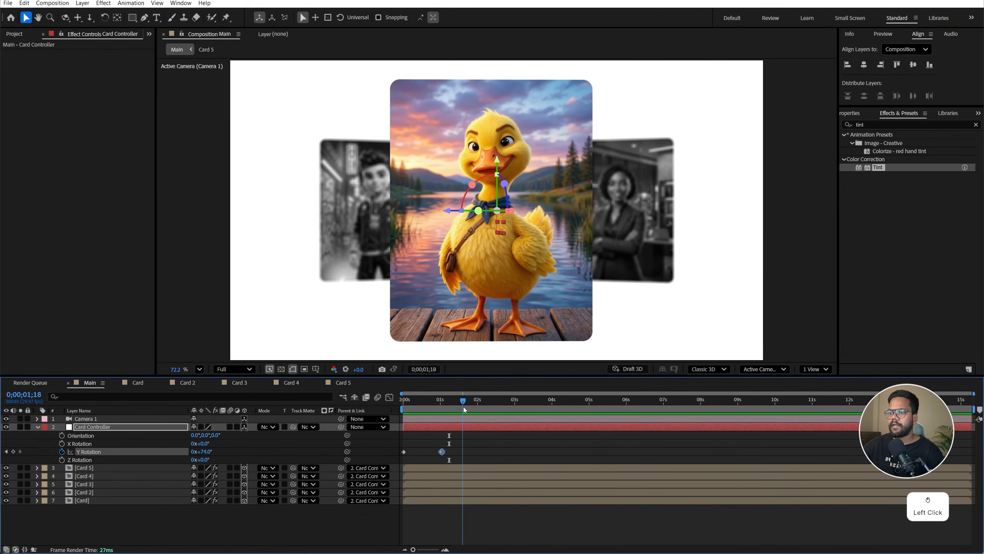
pyautogui.click(14, 451)
pyautogui.moveTo(488, 406); pyautogui.dragTo(502, 405)
pyautogui.moveTo(203, 452); pyautogui.dragTo(238, 451)
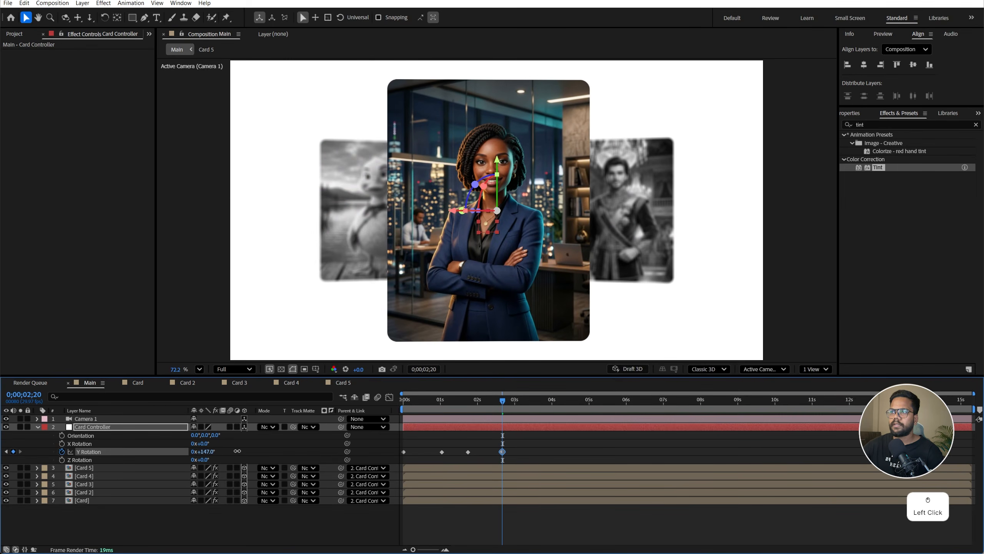
# Preview the keyframed card rotation from the start of the composition and move the playhead to 0;00;03;07.
pyautogui.click(403, 406)
pyautogui.press('space')
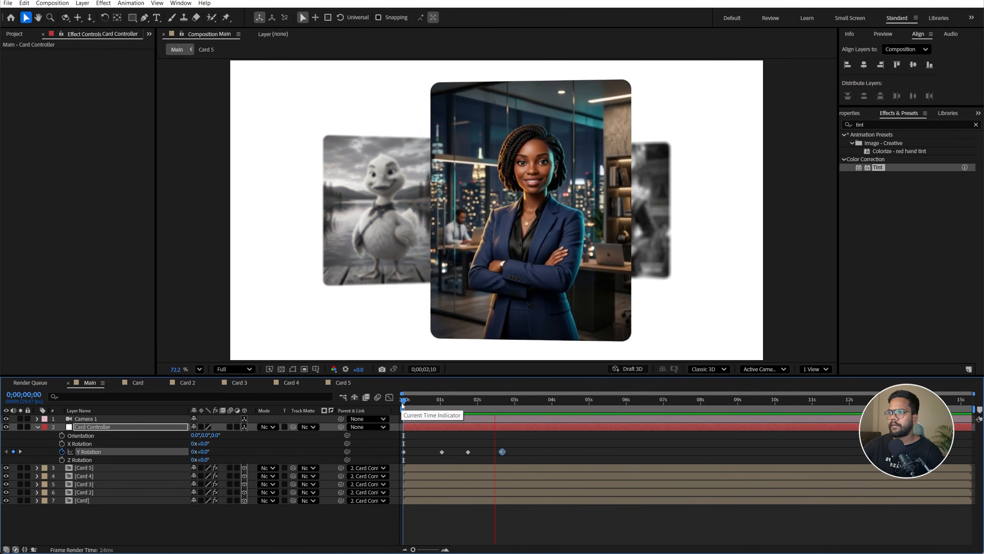
pyautogui.press('space')
pyautogui.click(523, 406)
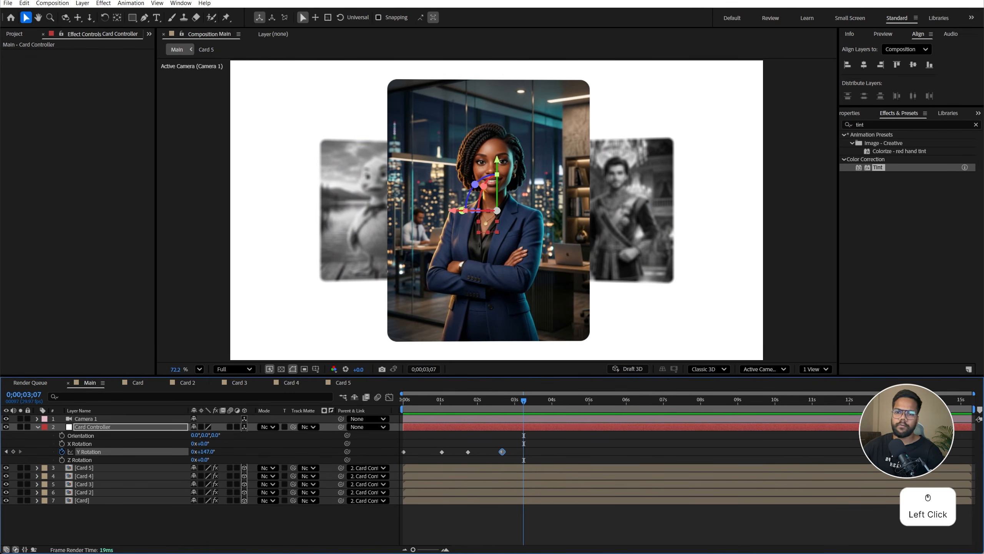